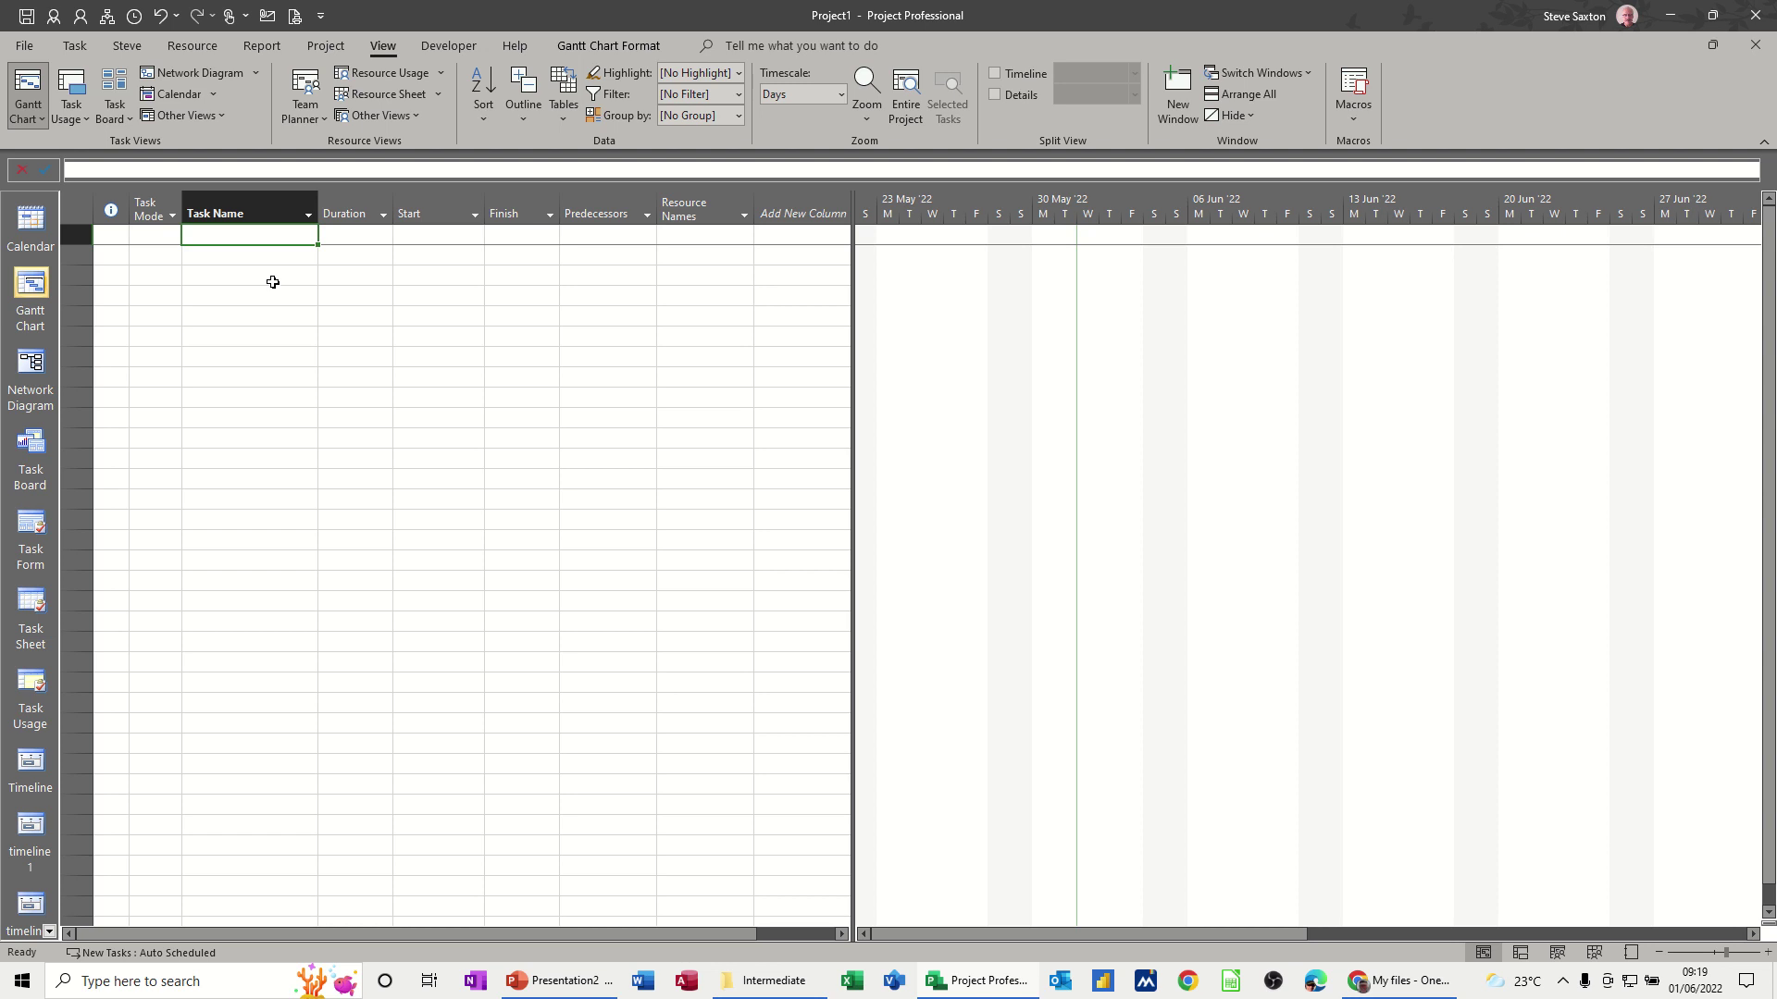
Step: Enter four tasks named Task A, Task B, Task C and Task D
text(T)
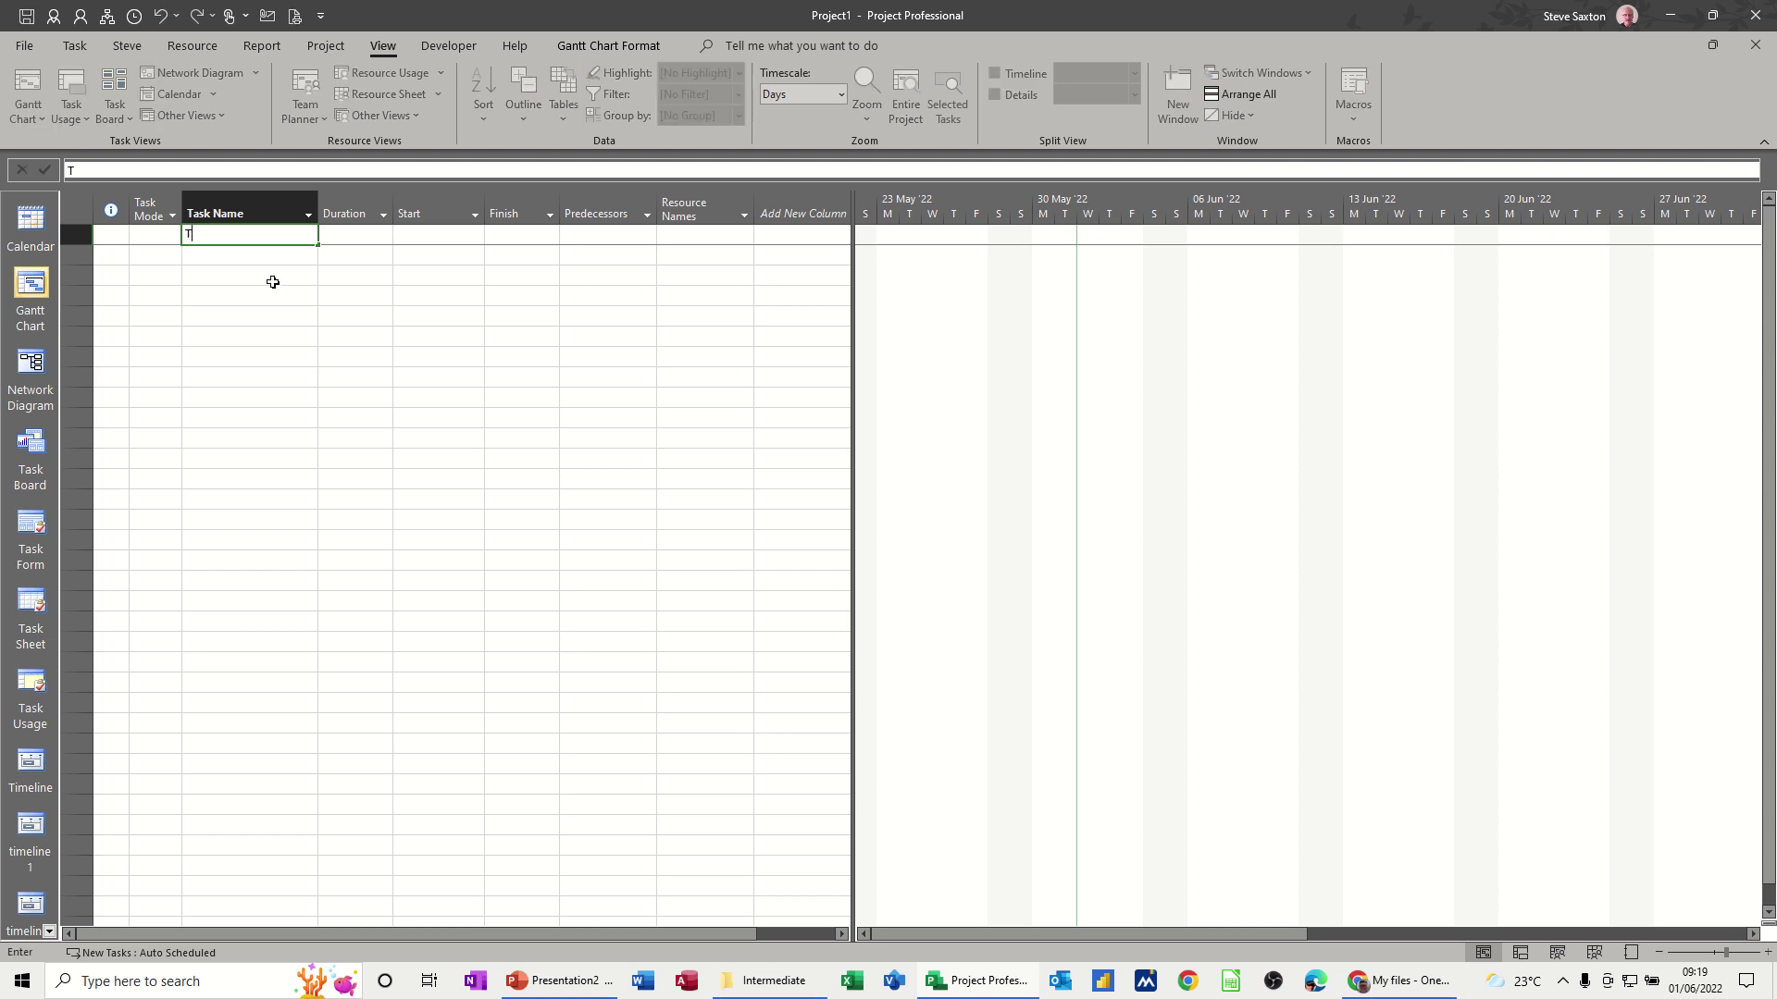
text(ask A)
key(Return)
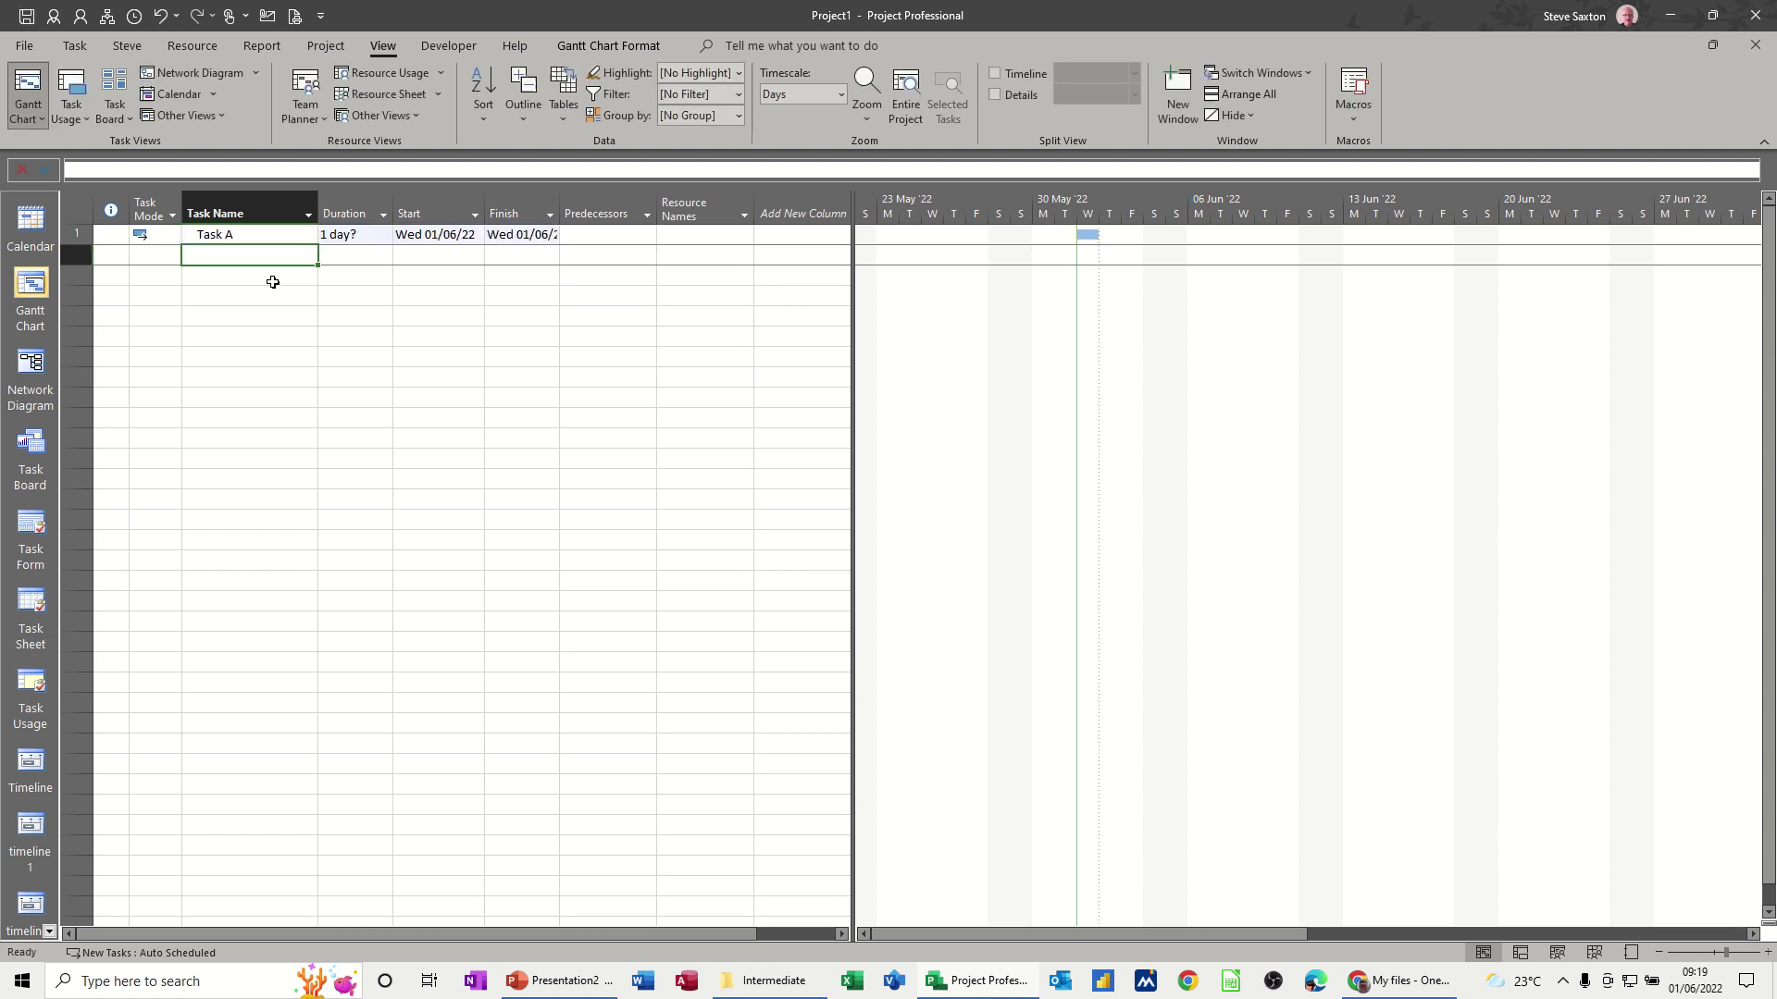
text(Task B)
key(Return)
text(Task)
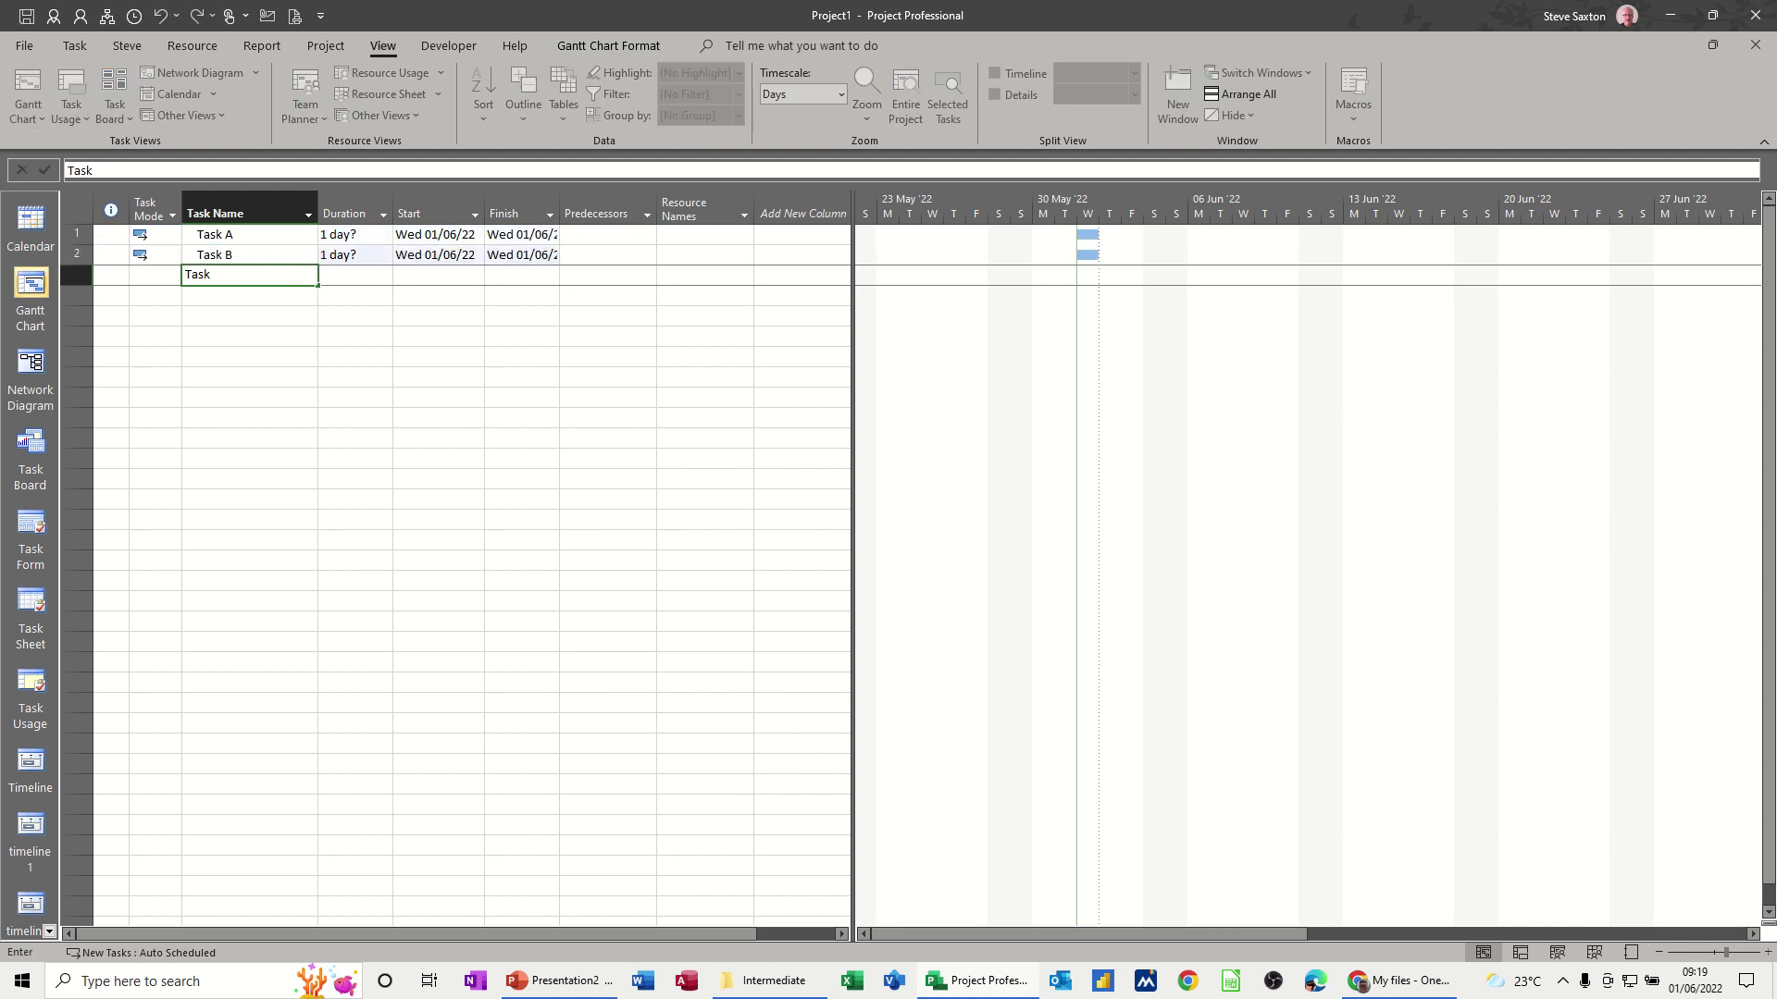
text( C)
key(Return)
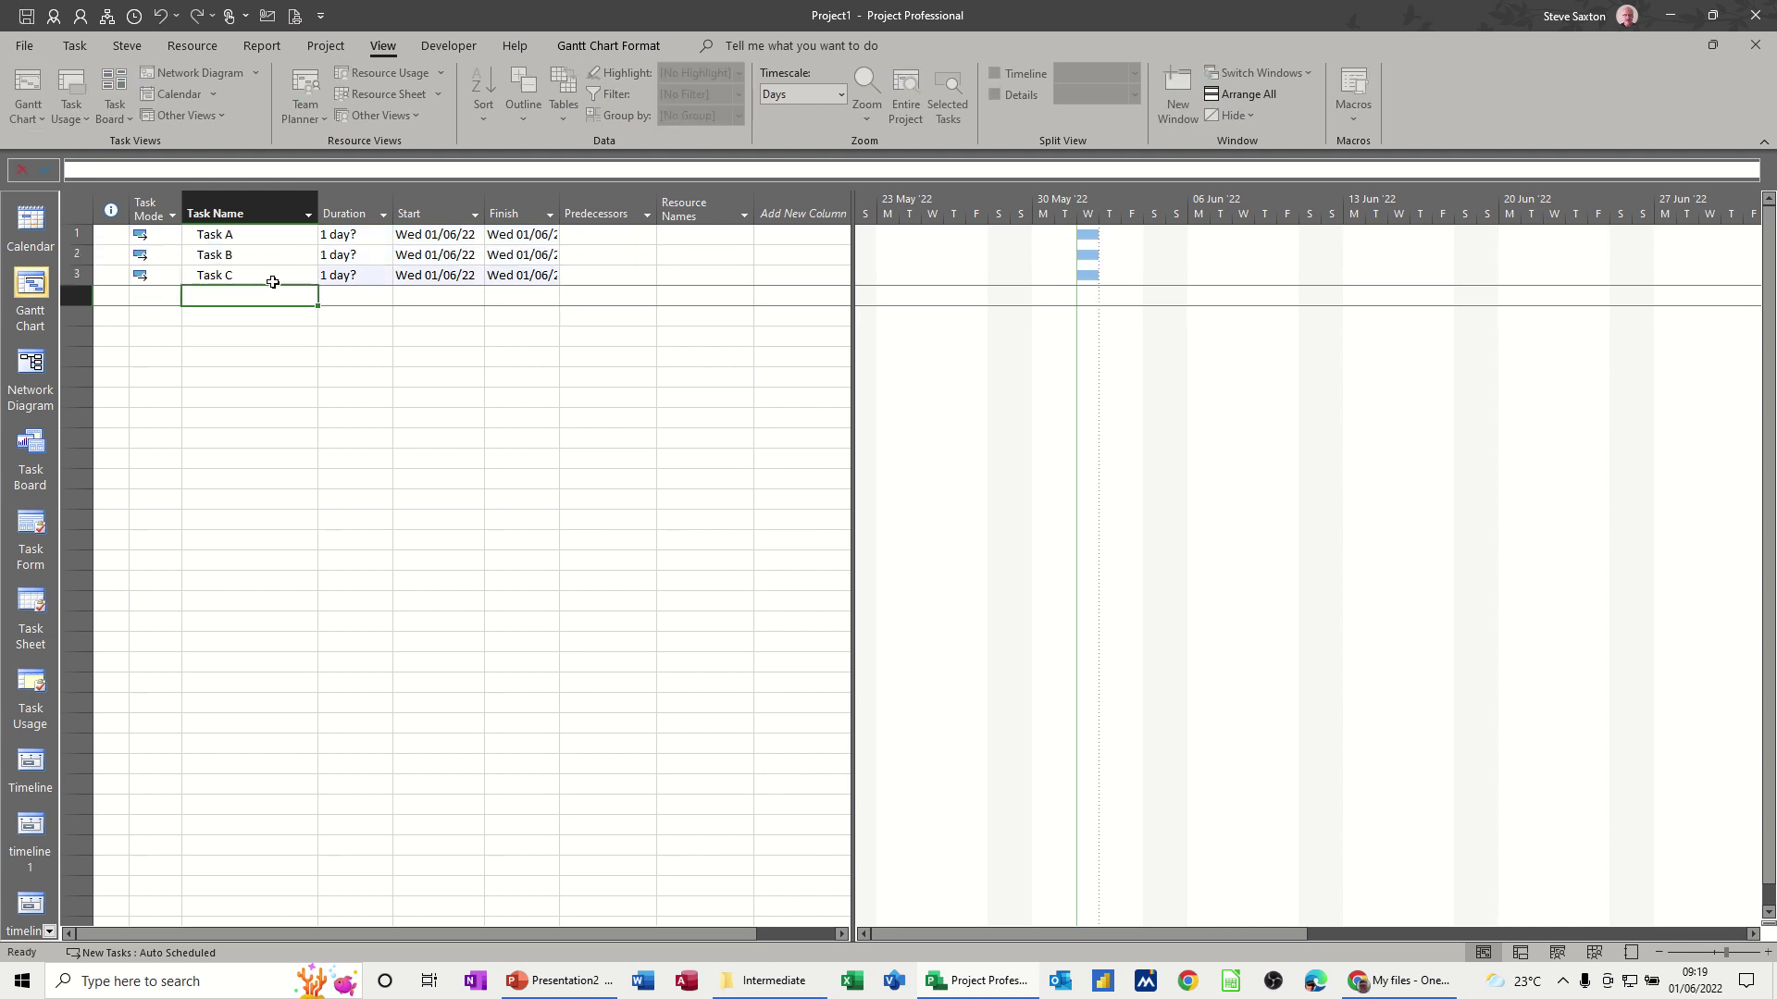
text(Task D)
key(Return)
Step: Give Tasks A–D durations of 1, 2, 3 and 1 days
click(331, 238)
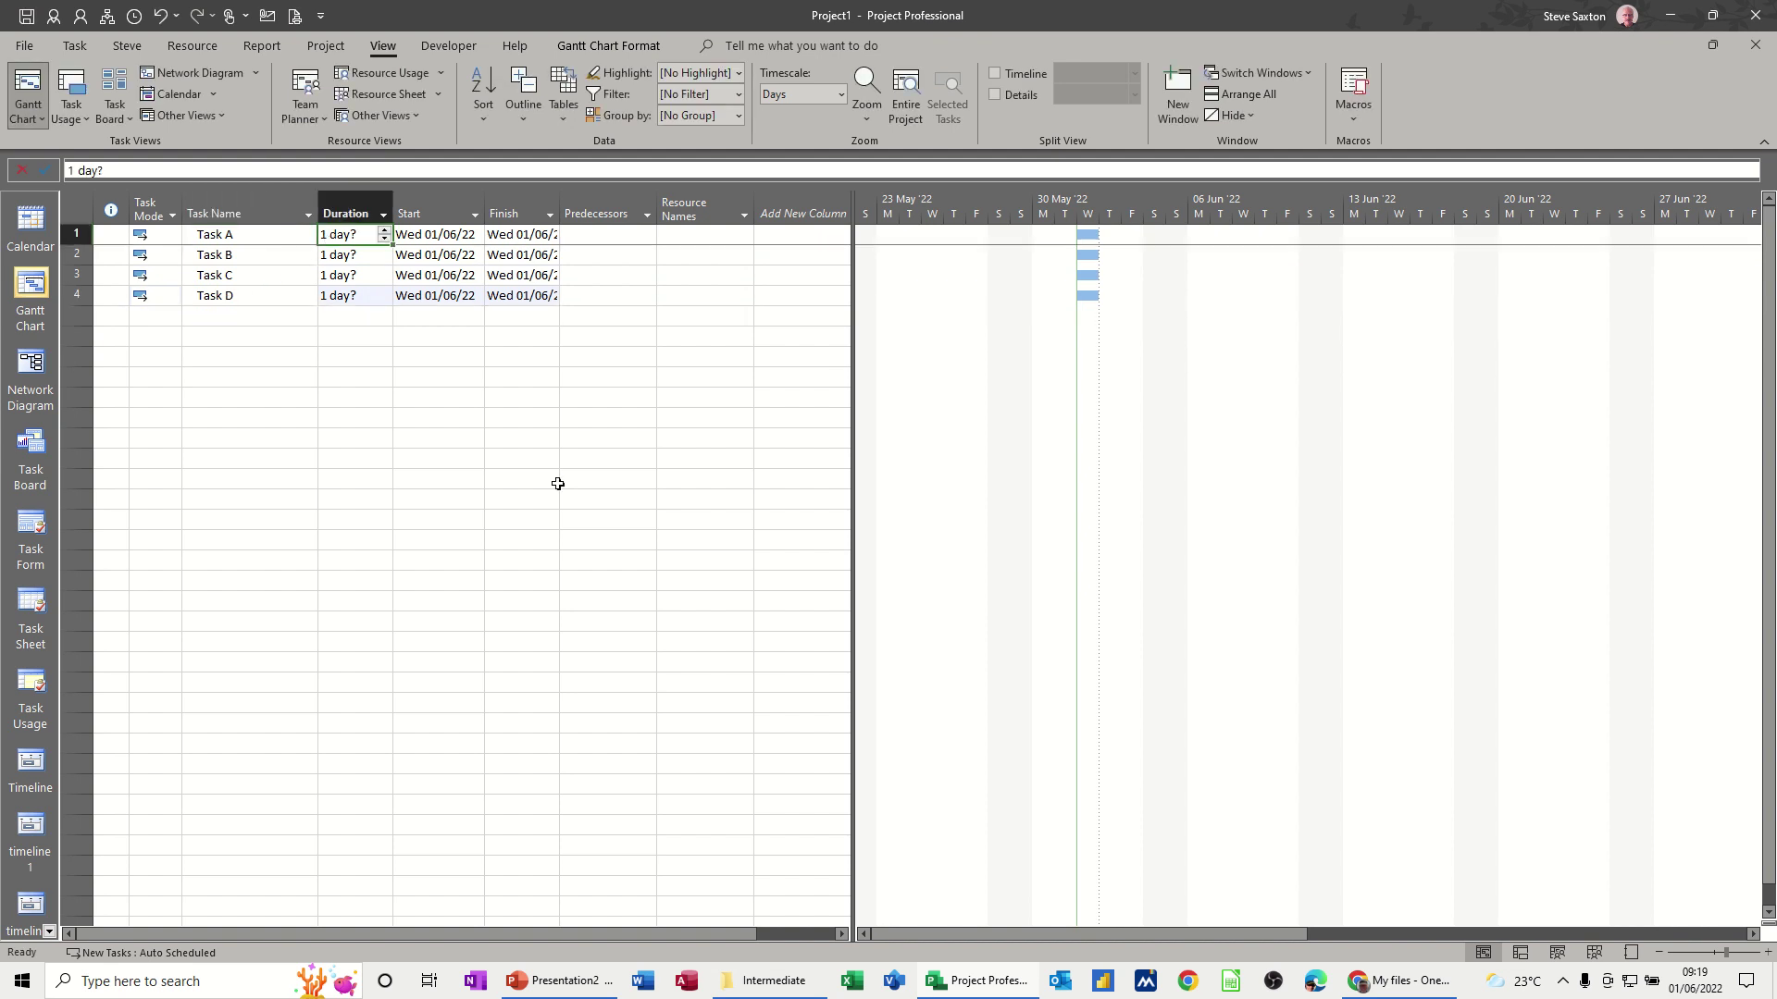
text(1)
key(Return)
text(2)
key(Return)
text(3)
key(Return)
text(1)
click(250, 295)
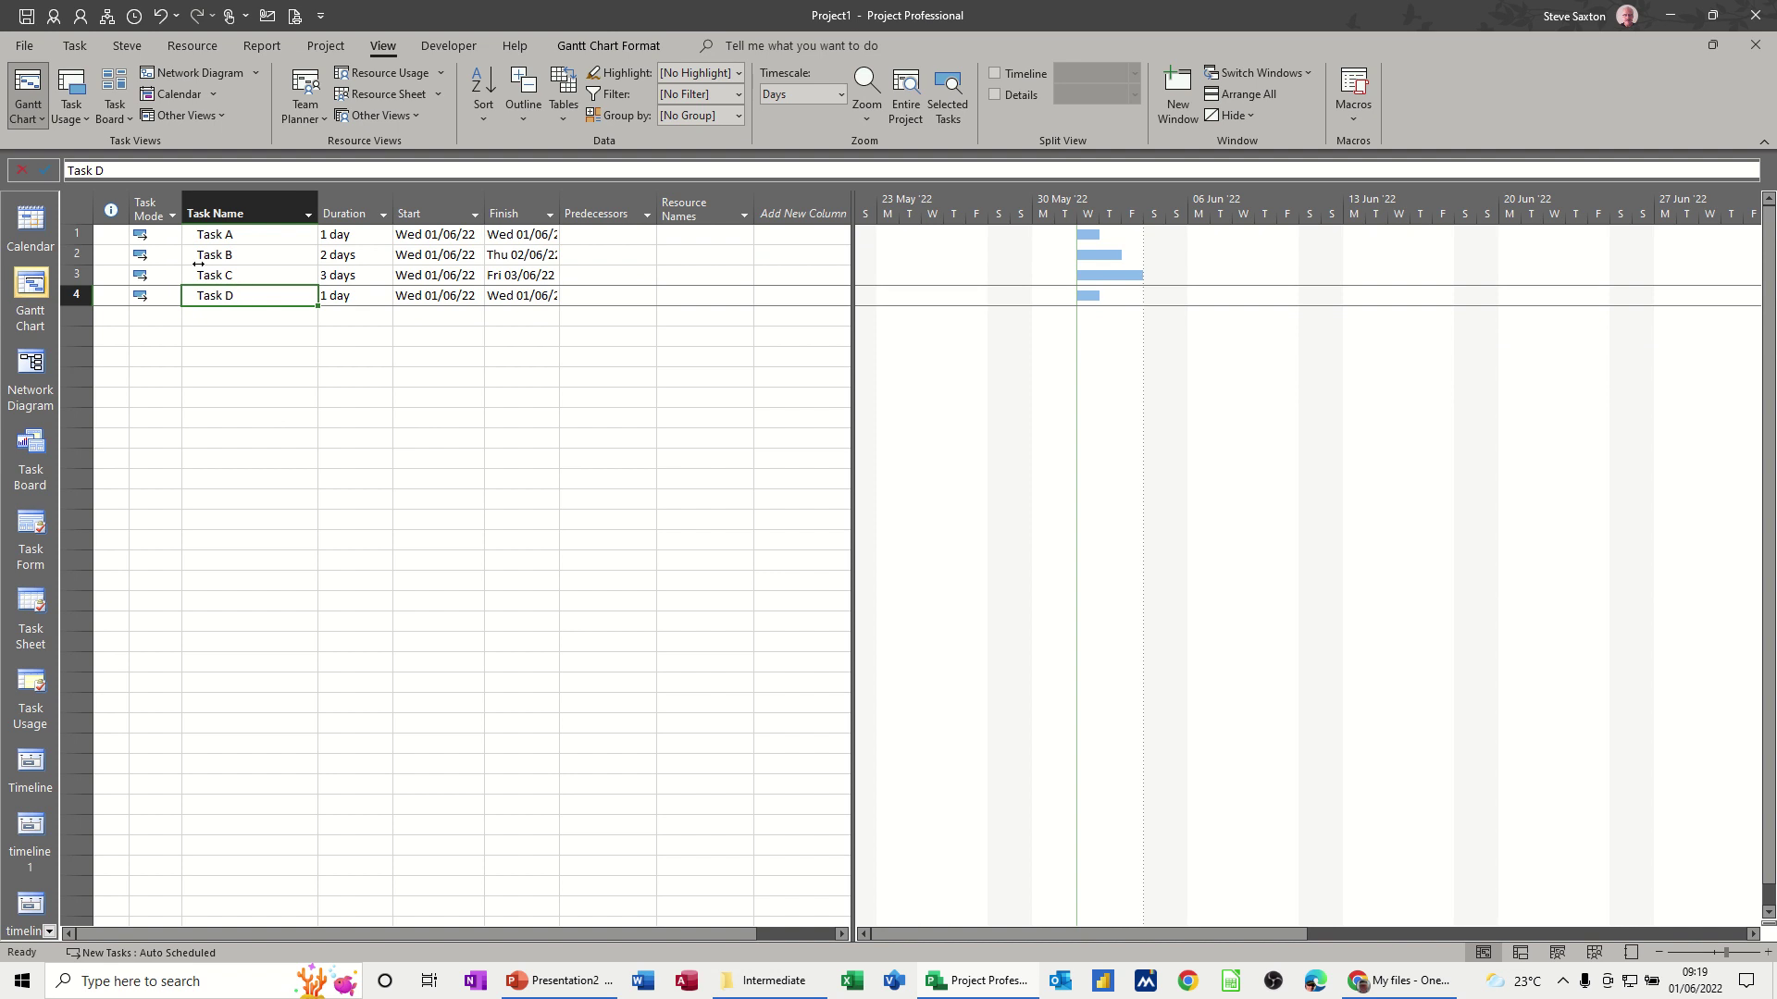
click(81, 235)
Step: Insert a new task named 'Project A' above Task A
right_click(85, 235)
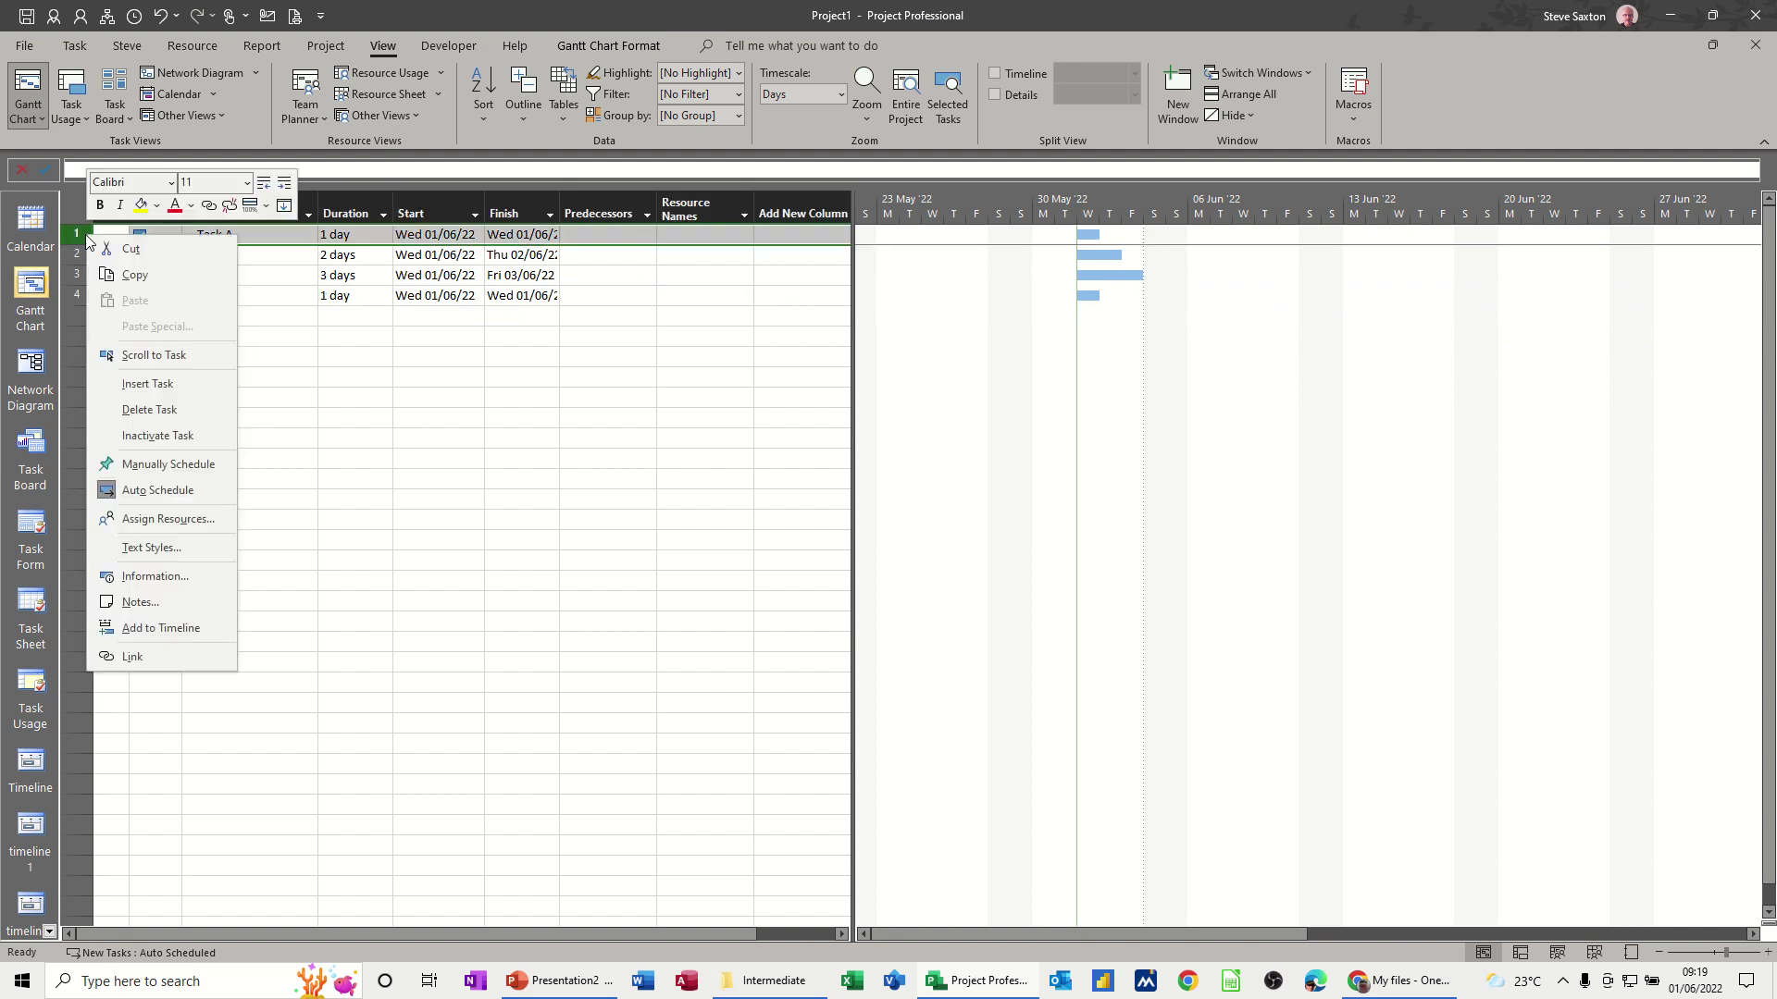
click(148, 383)
text(Project A)
key(Return)
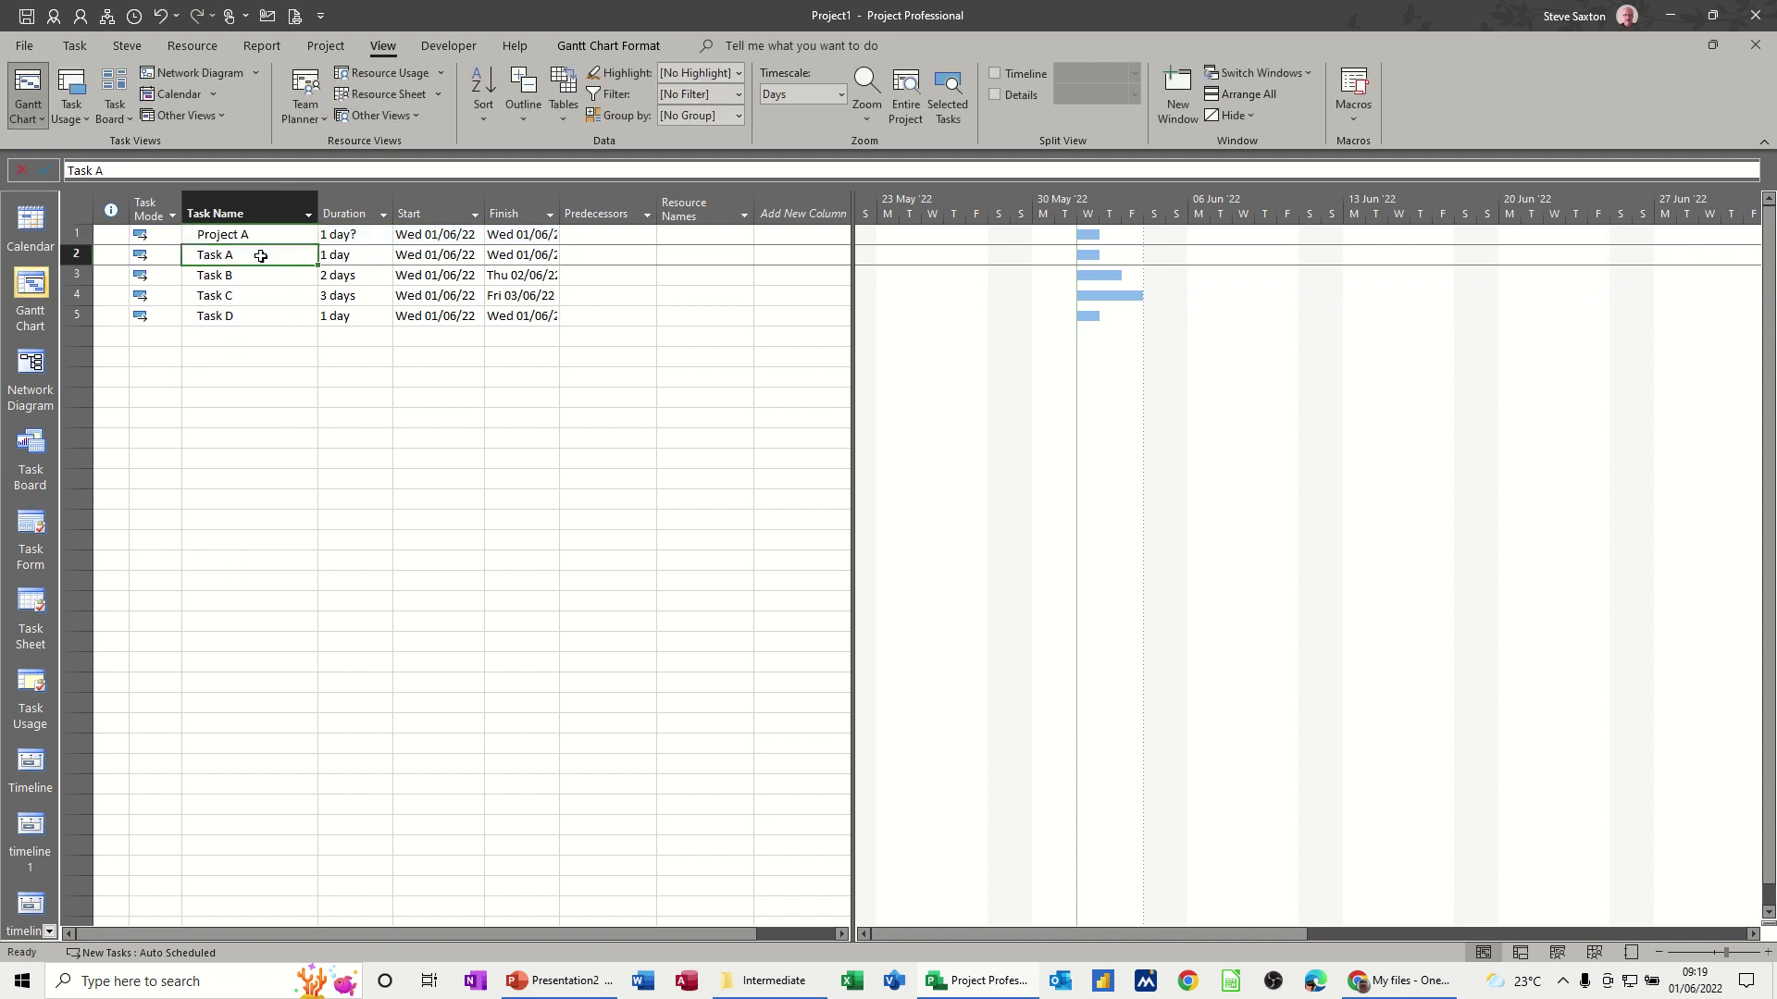
Step: Indent Tasks A–D under Project A to make it their summary task
drag(261, 256, 266, 313)
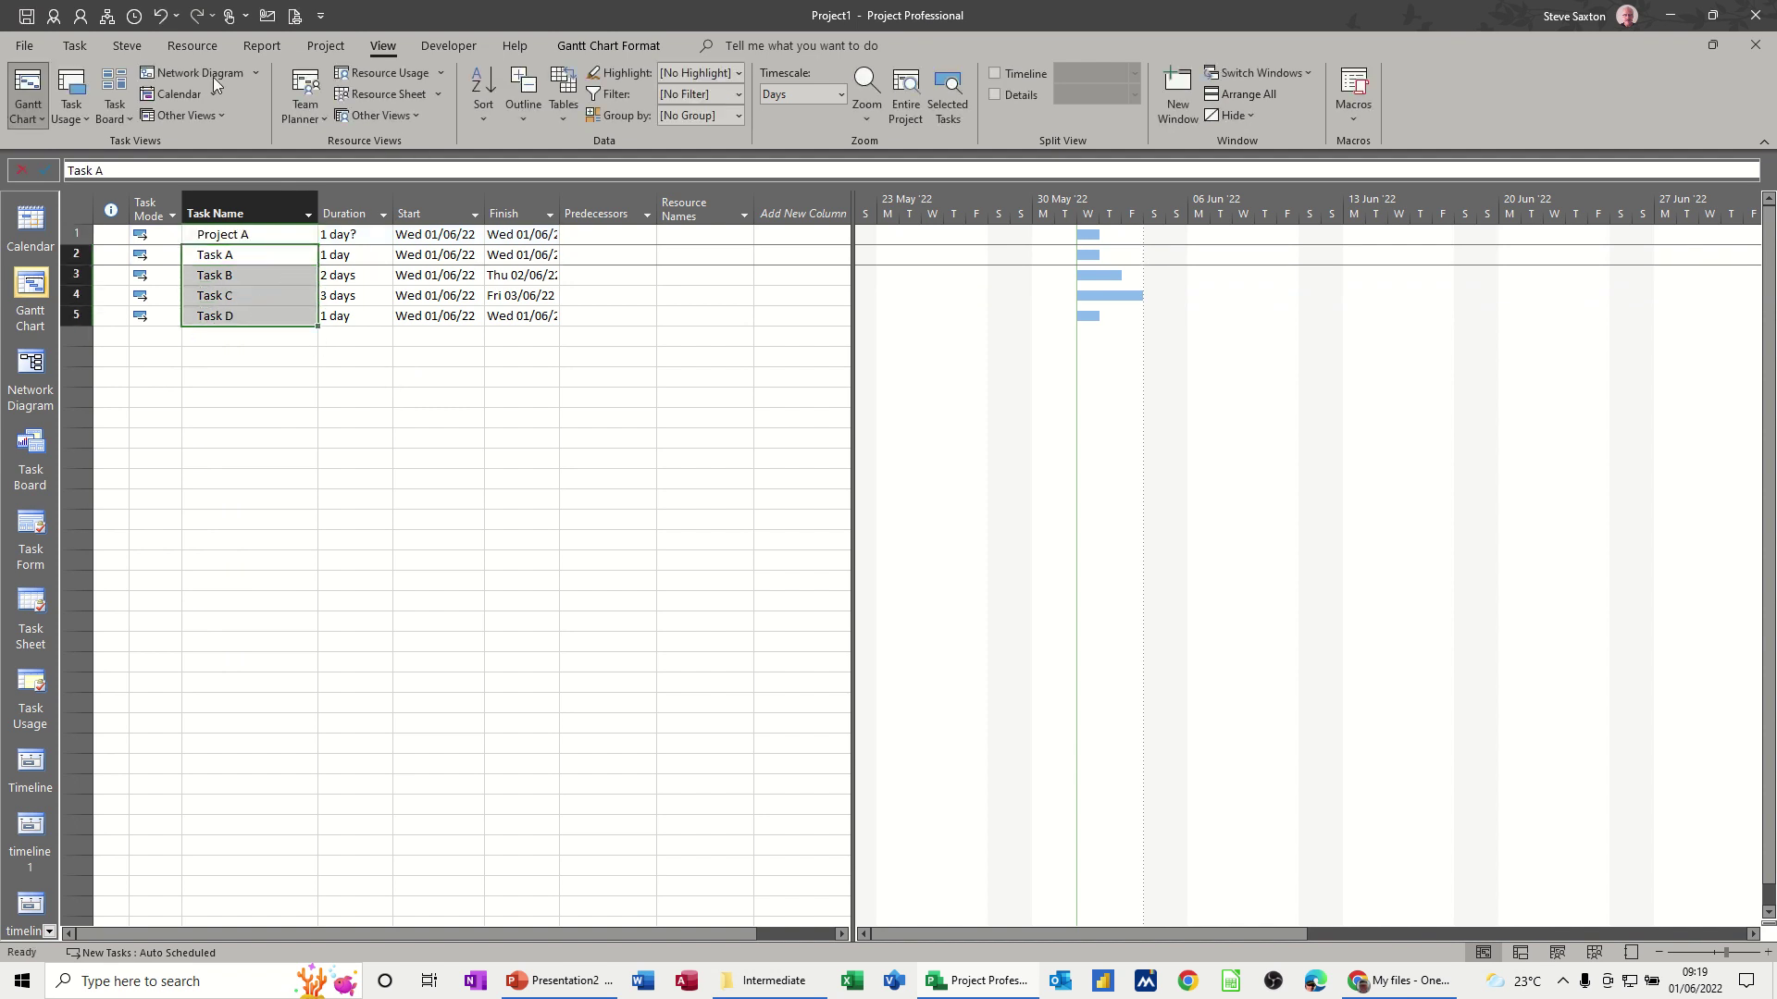
click(71, 46)
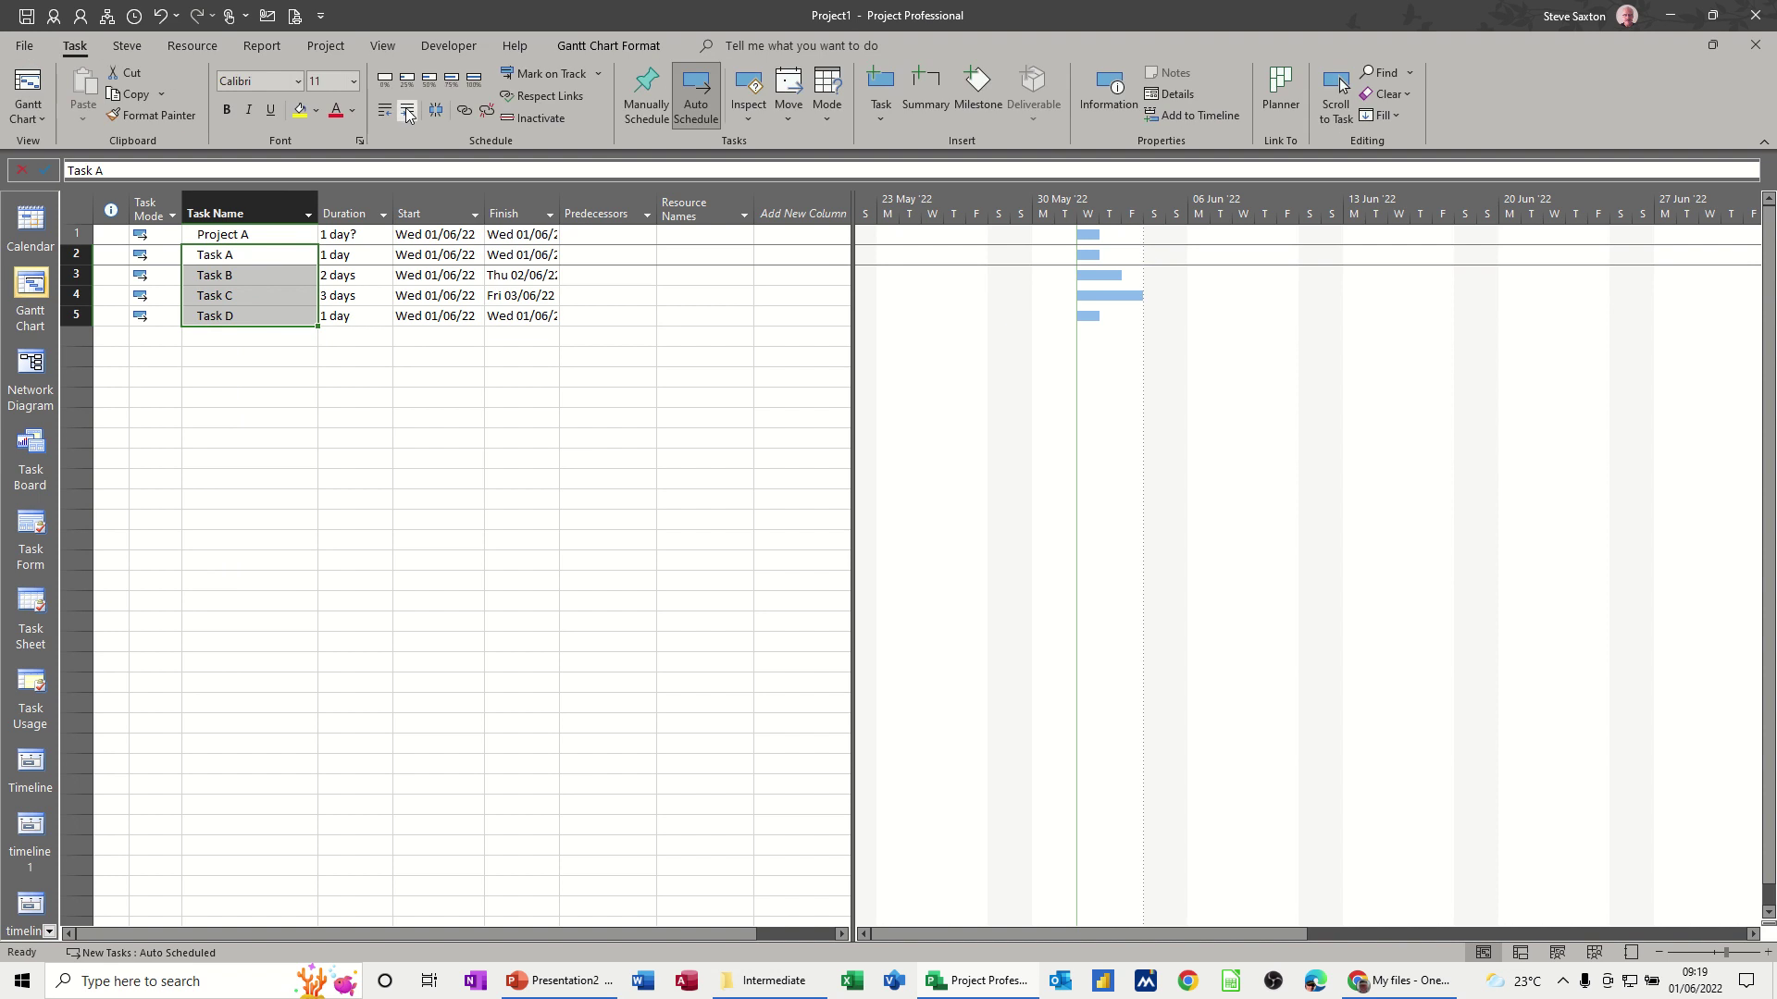
click(407, 109)
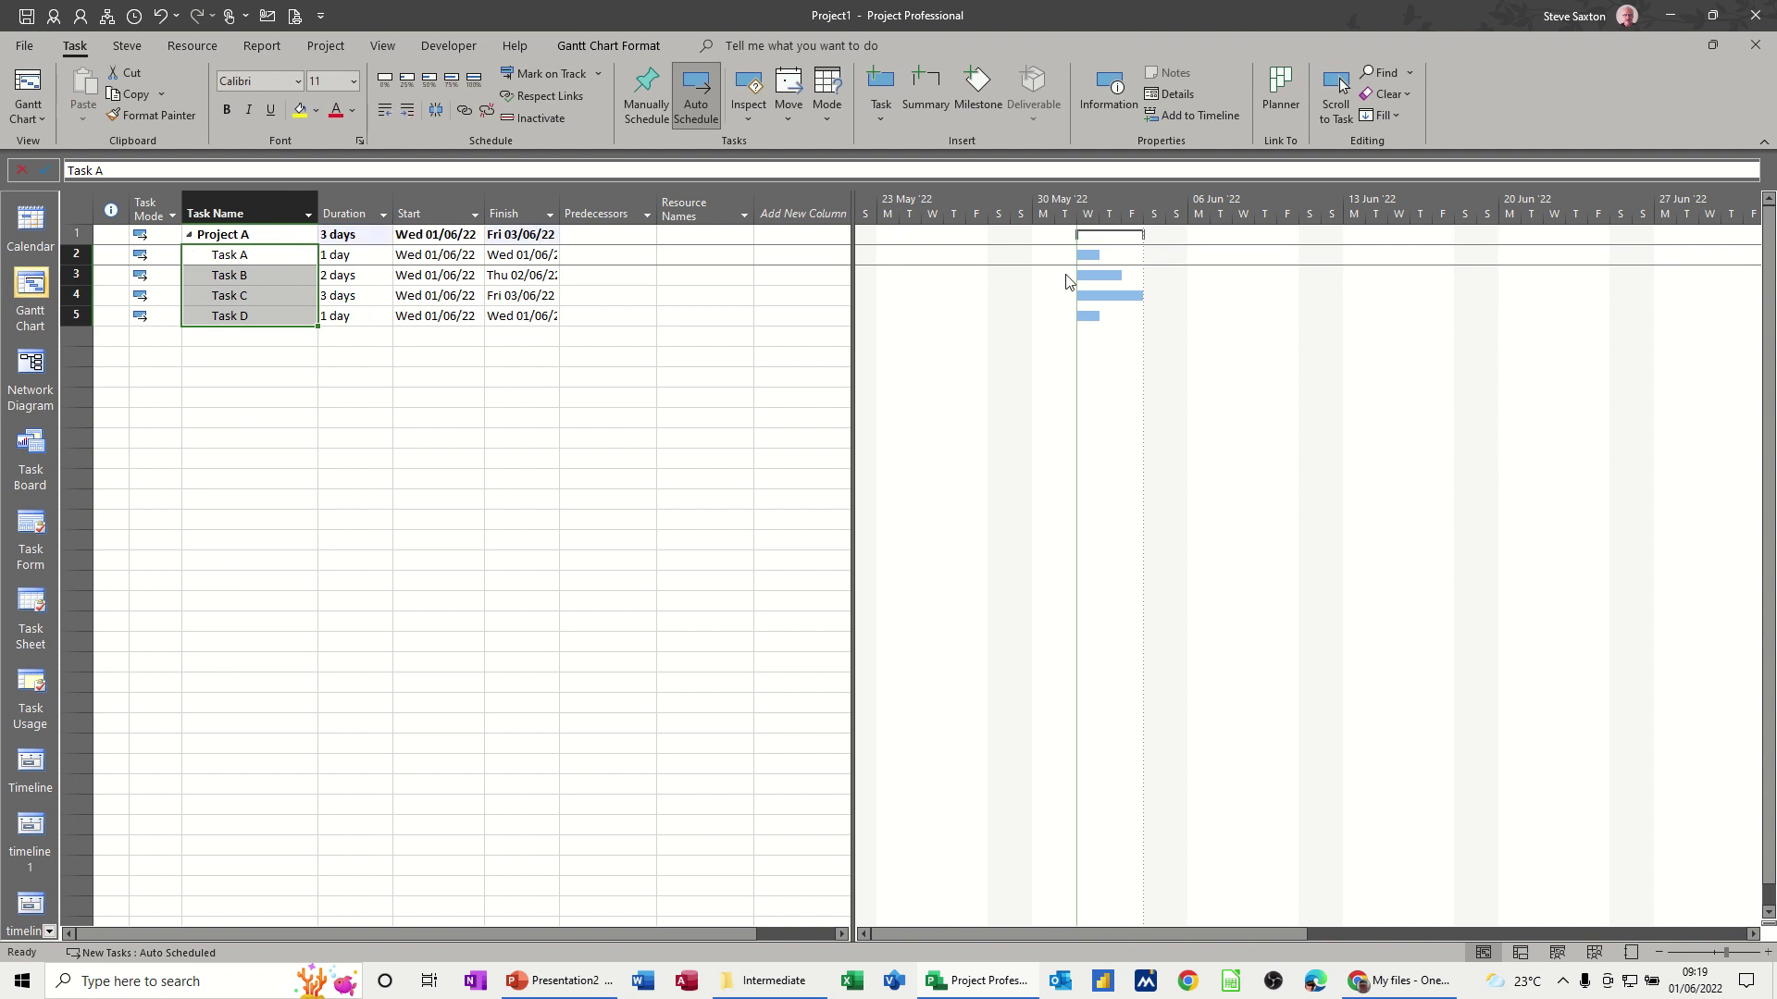
Step: Link Tasks A–D in sequence and show each task's Name to the right of its Gantt bar
click(465, 111)
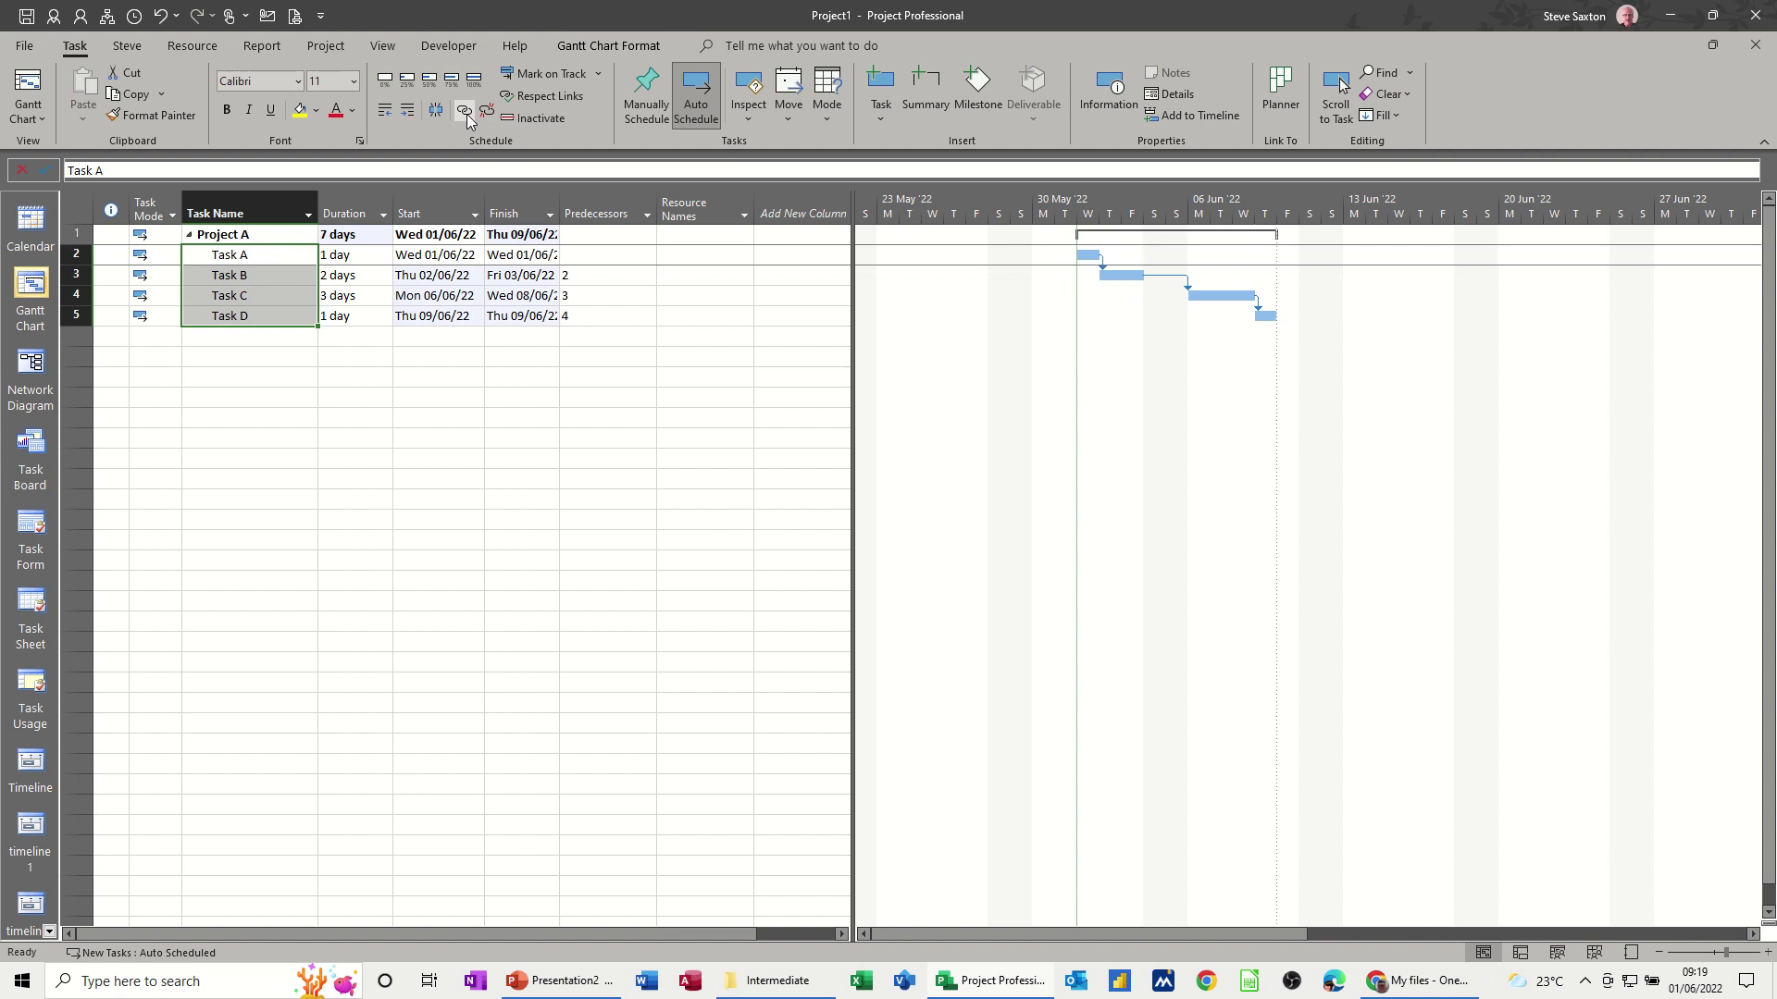
double_click(1231, 375)
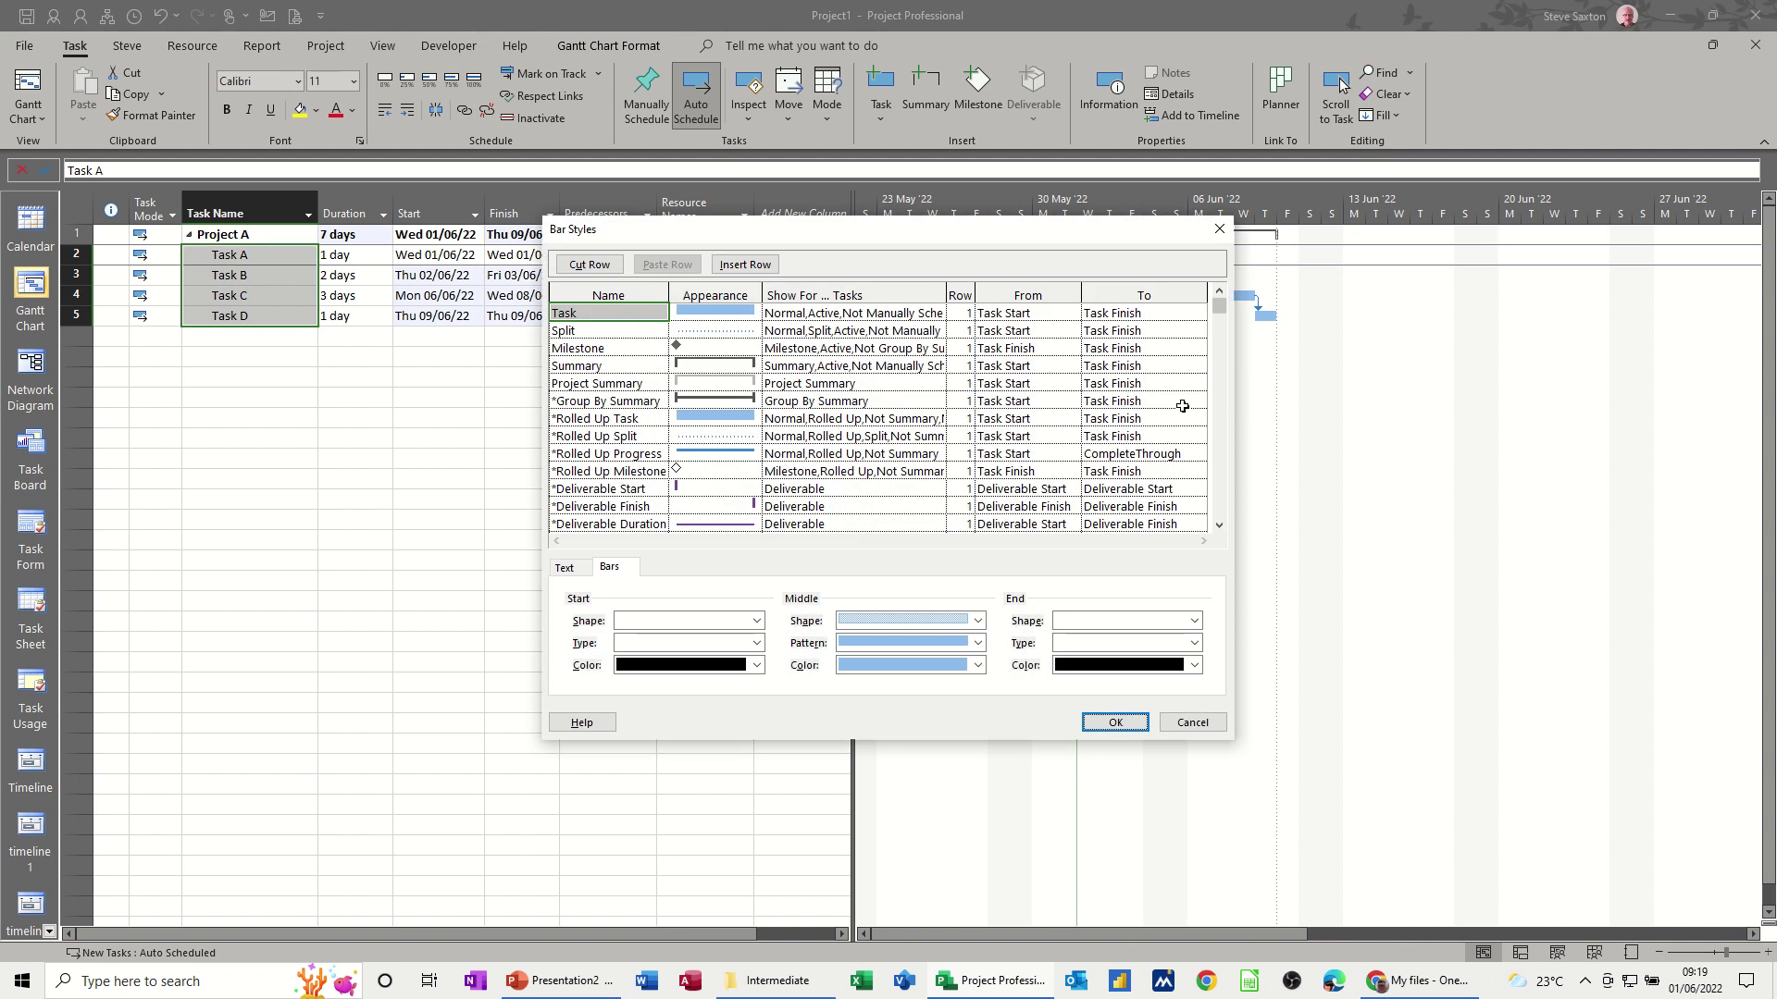
click(566, 567)
click(724, 627)
text(Name)
click(1115, 722)
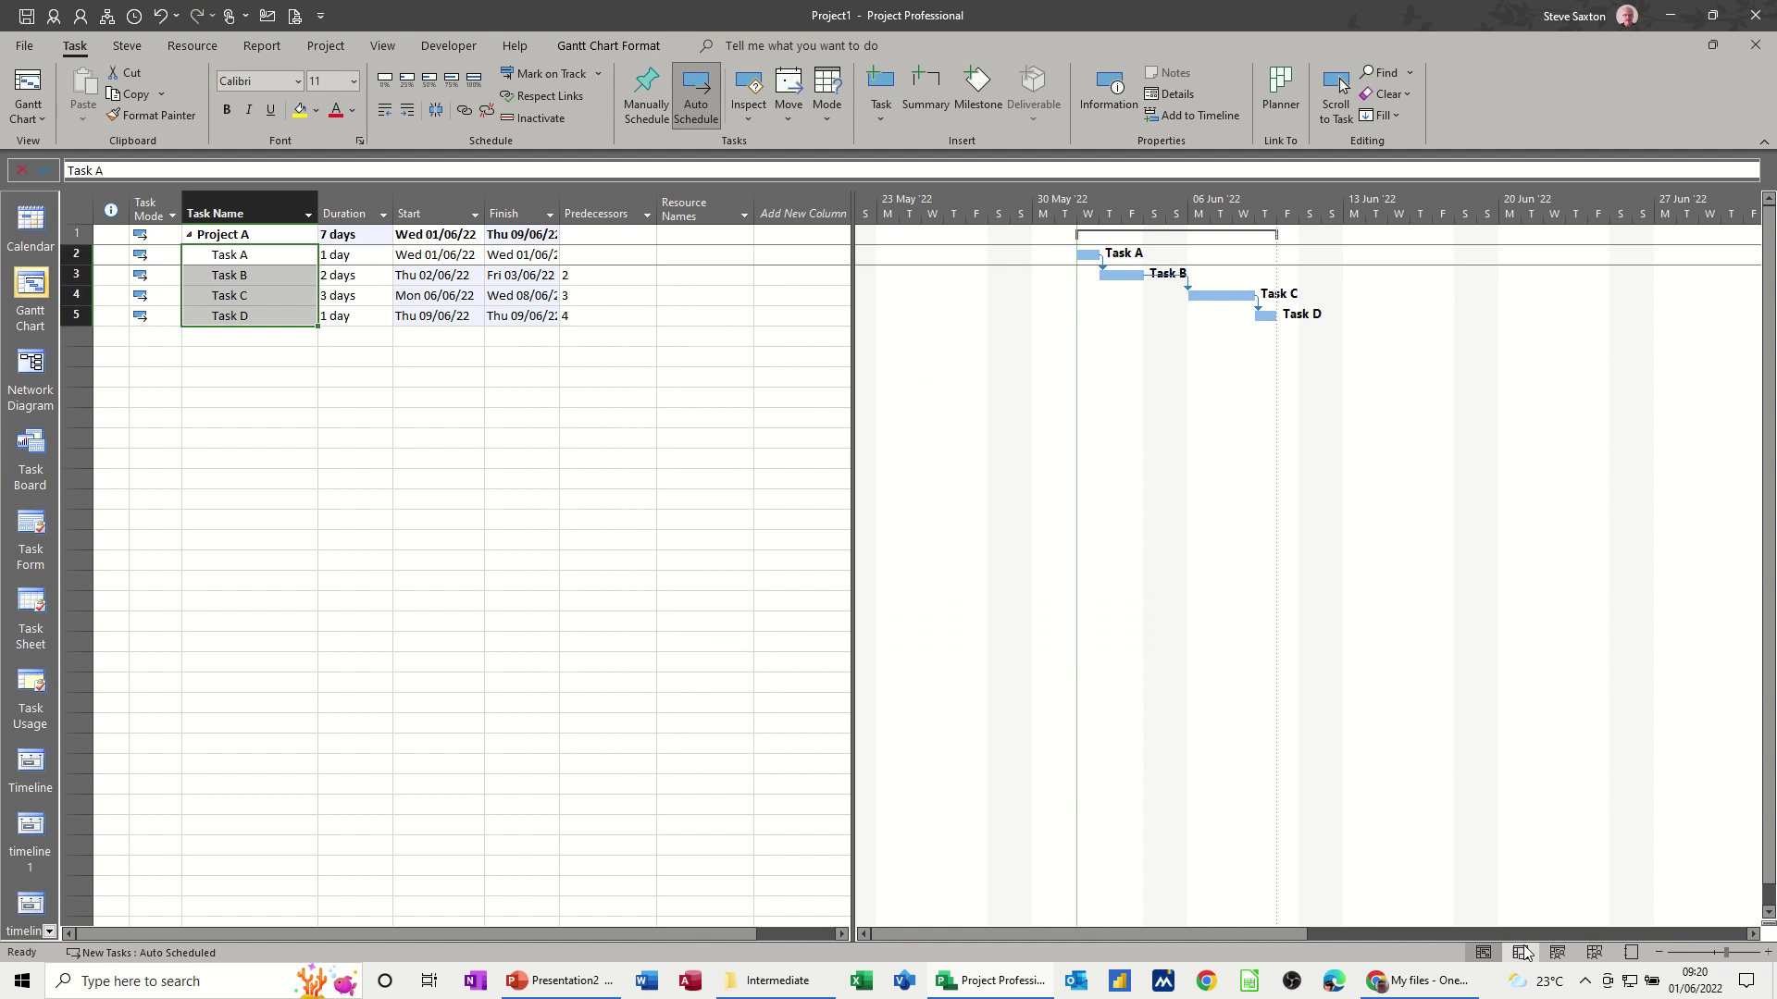
Step: Enter two work resource names in the Resource Sheet
click(1594, 953)
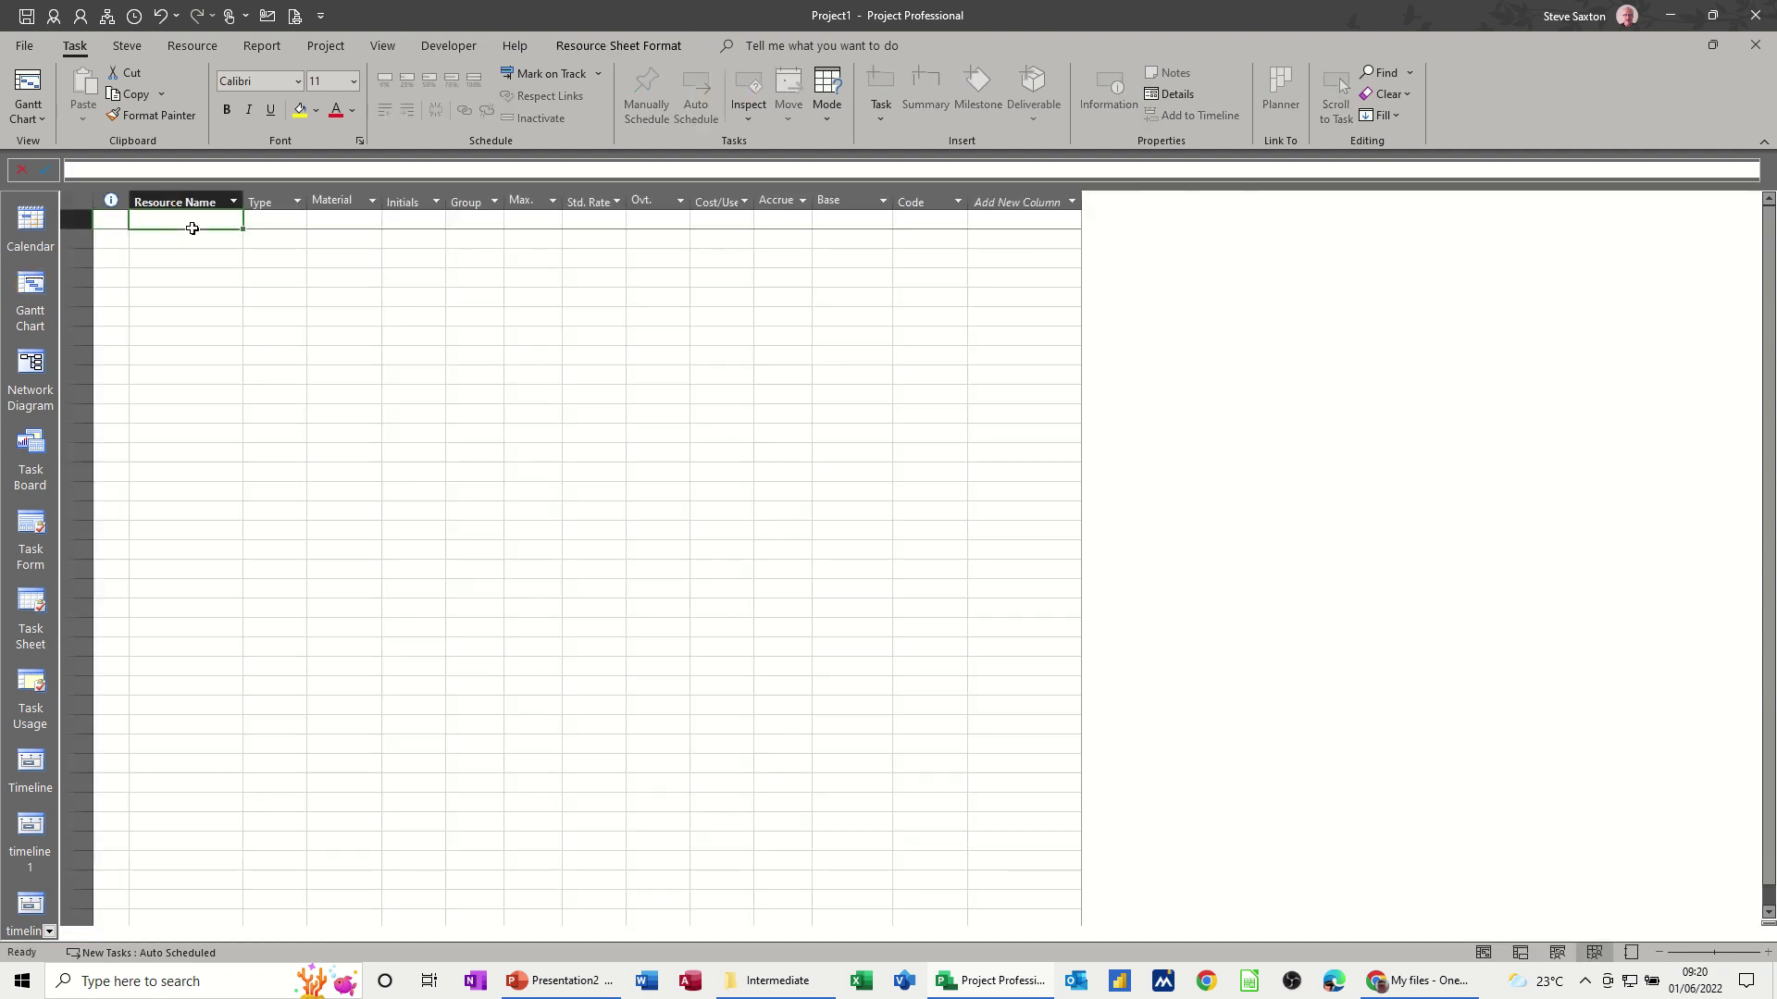
text(Bob)
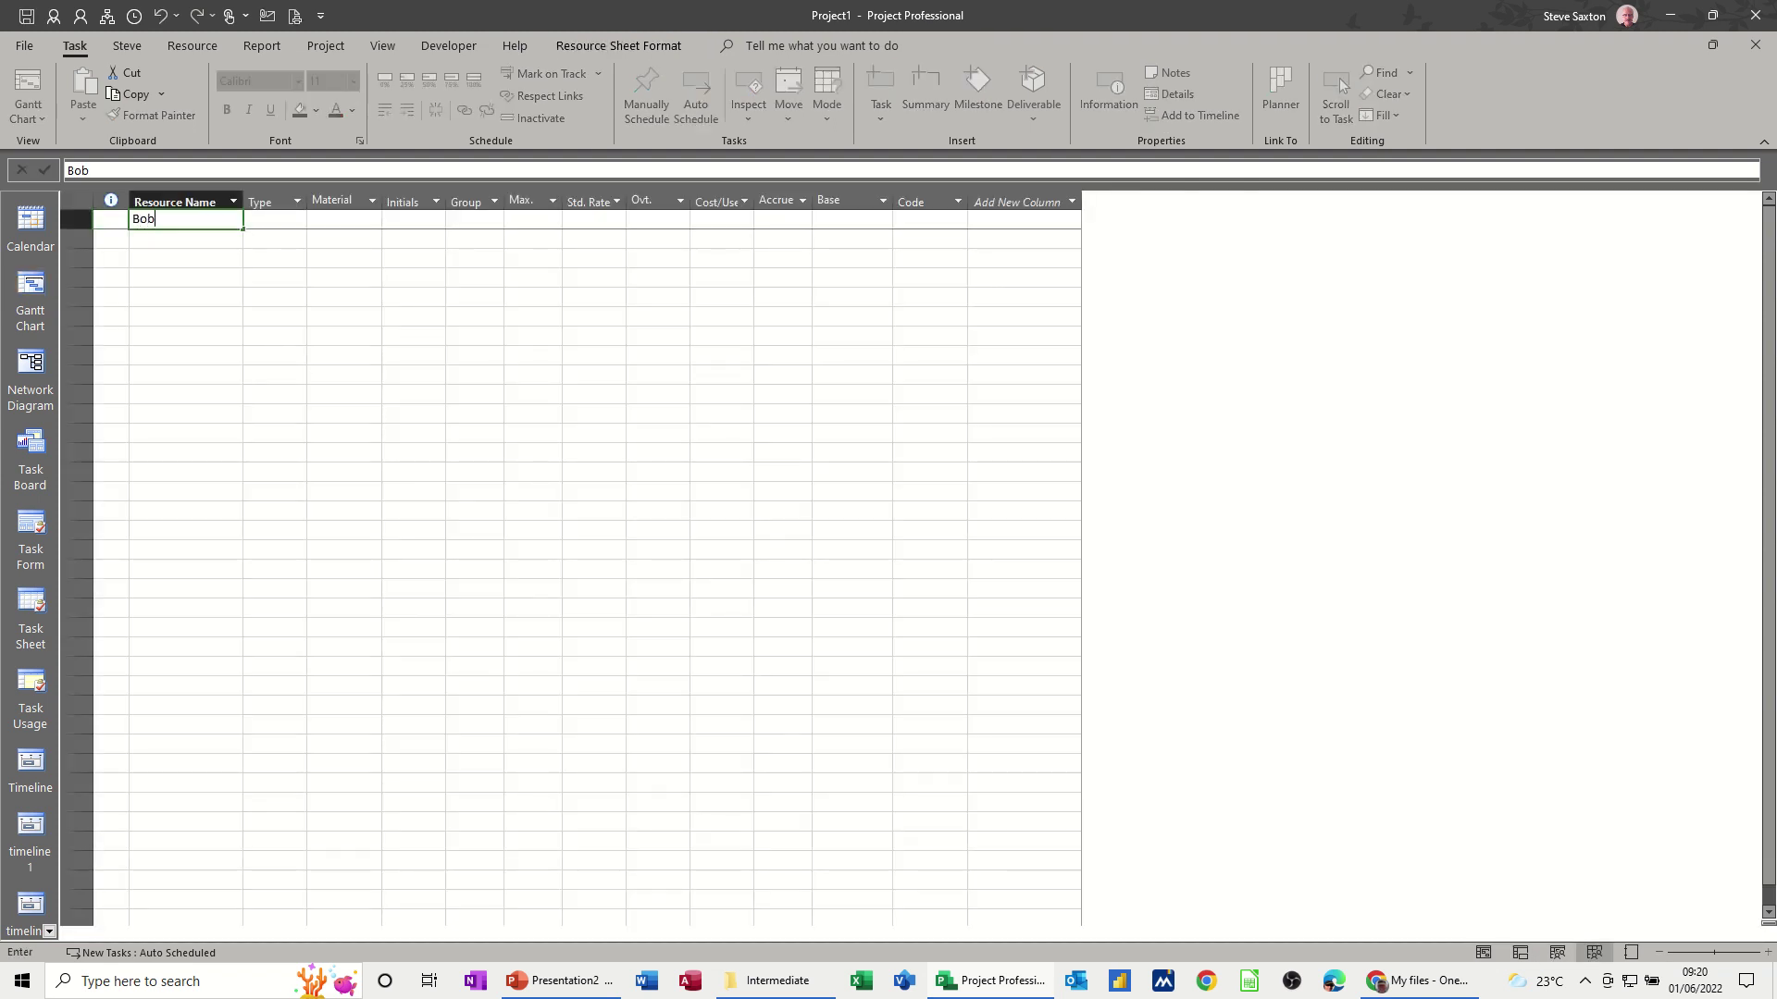
key(Return)
text(Bil)
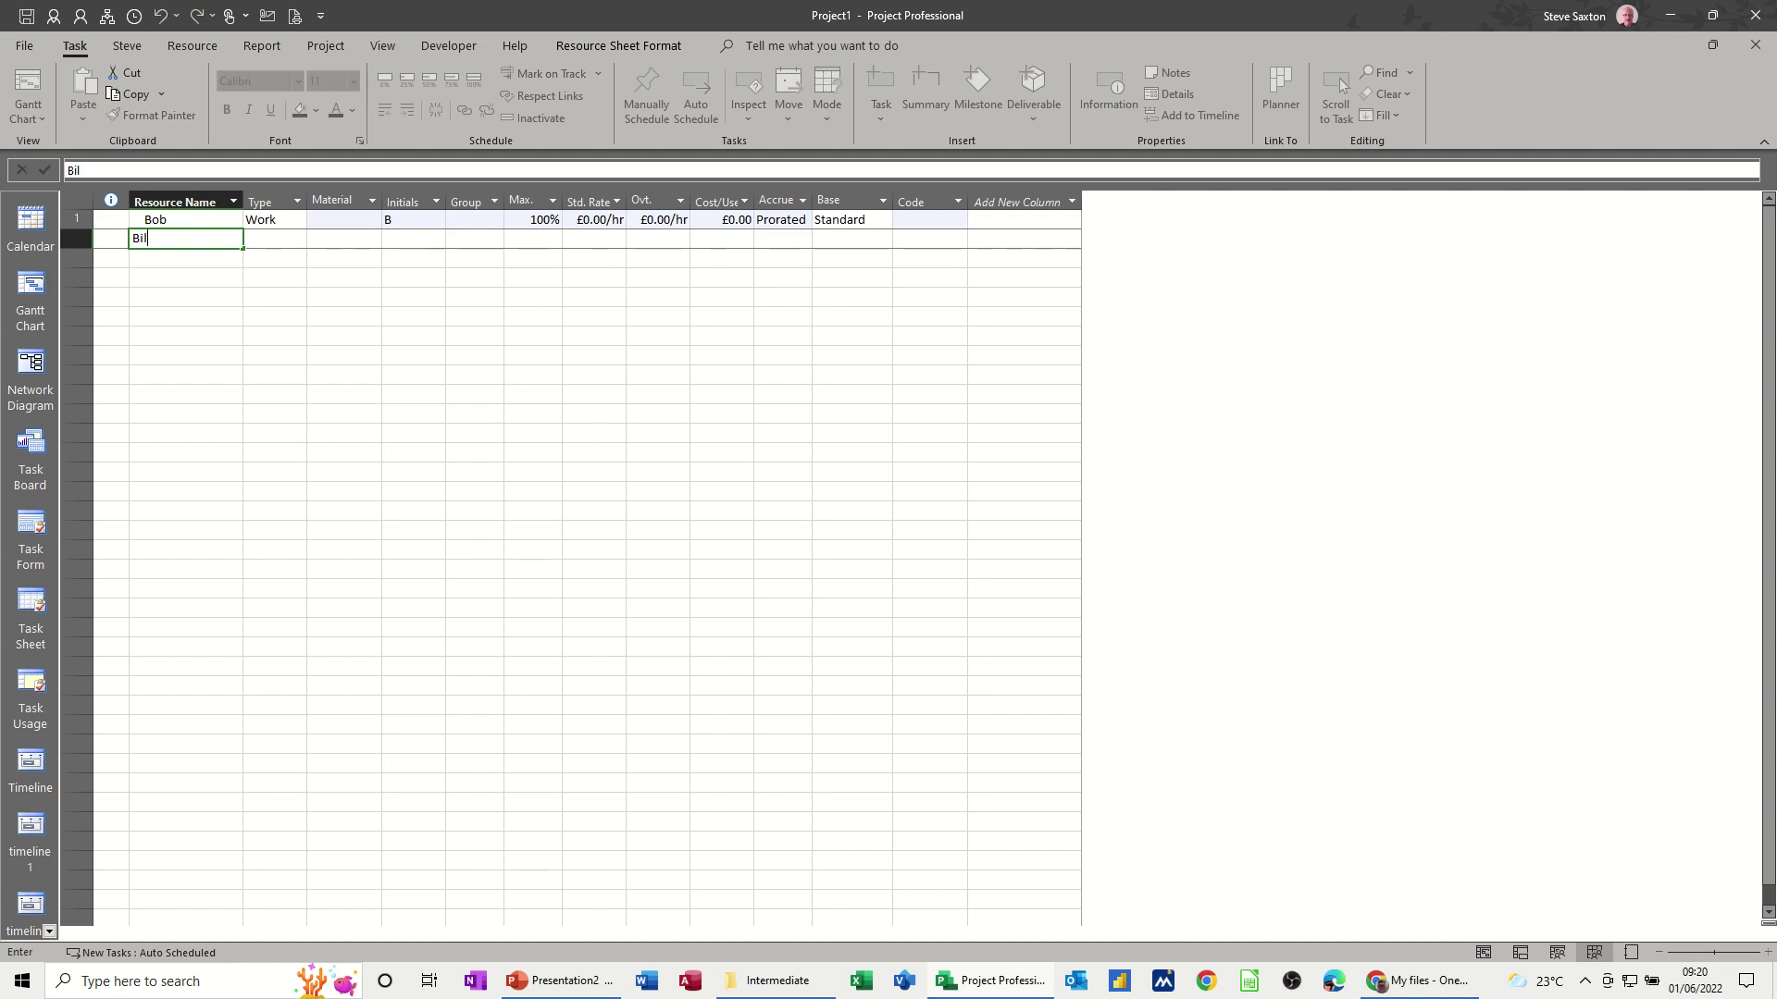
text(l)
Step: Set both resources to £10.00/hr standard and £15.00/hr overtime, then return to the Gantt Chart
click(572, 222)
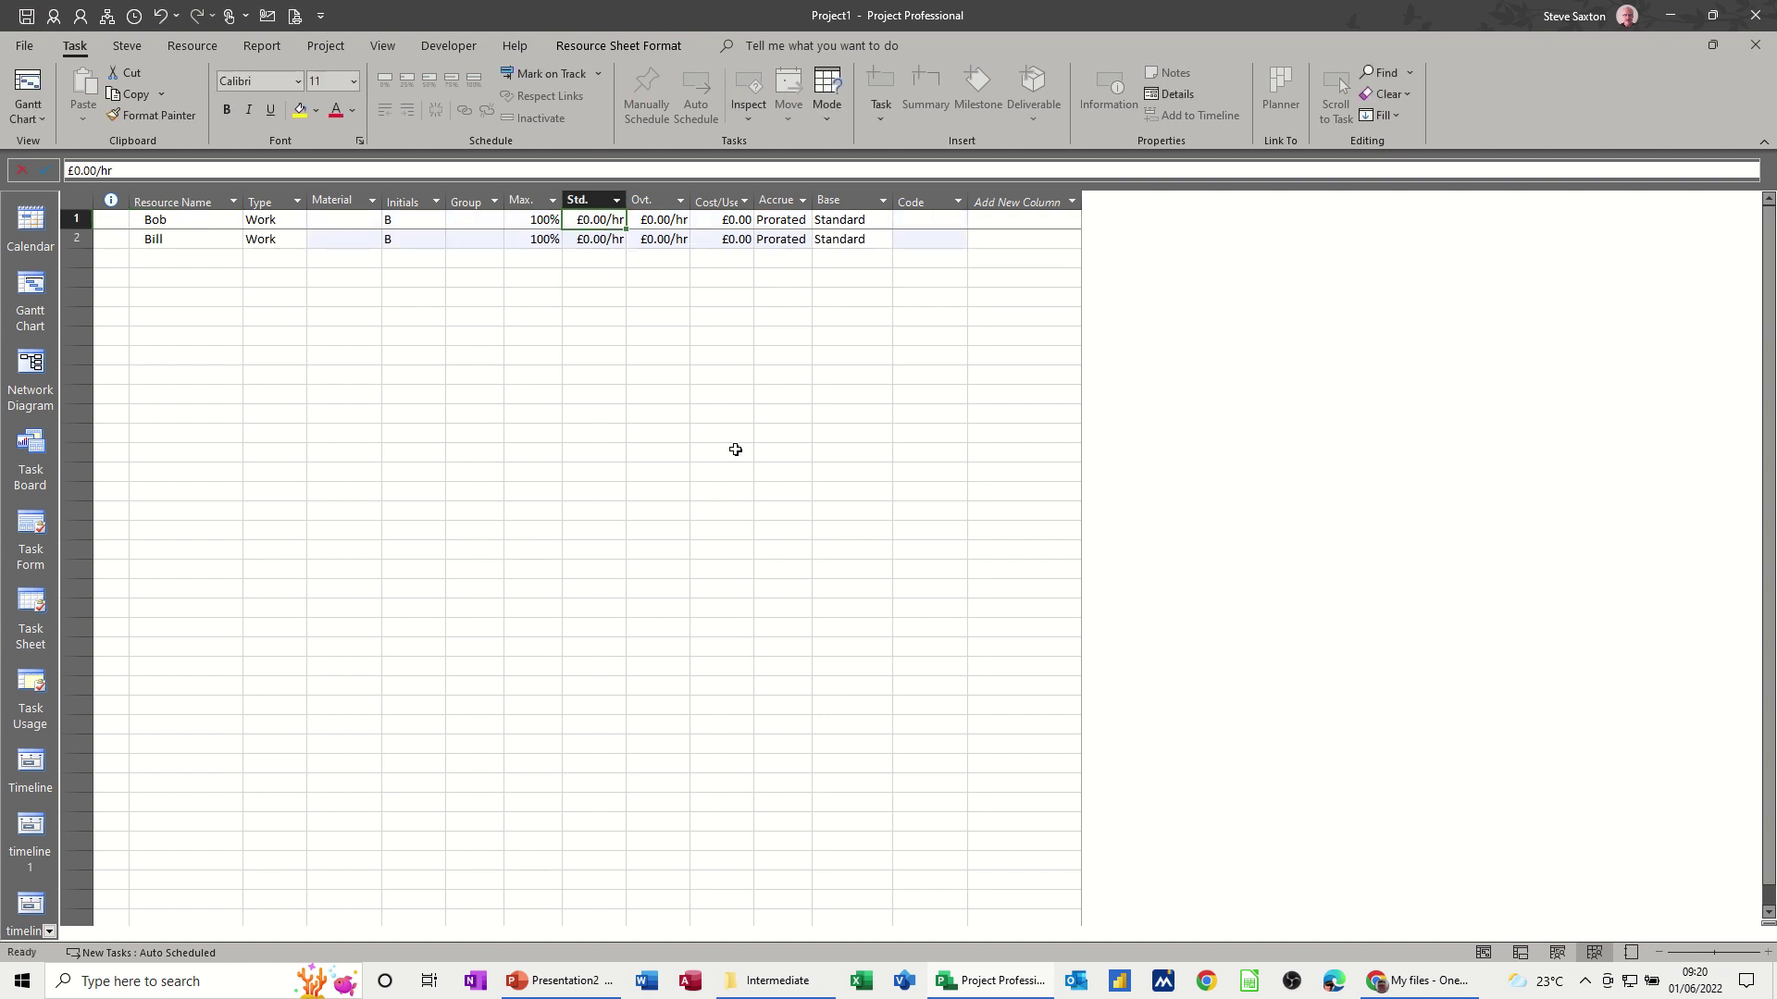
text(10)
key(Tab)
text(15)
click(633, 339)
drag(593, 222, 690, 246)
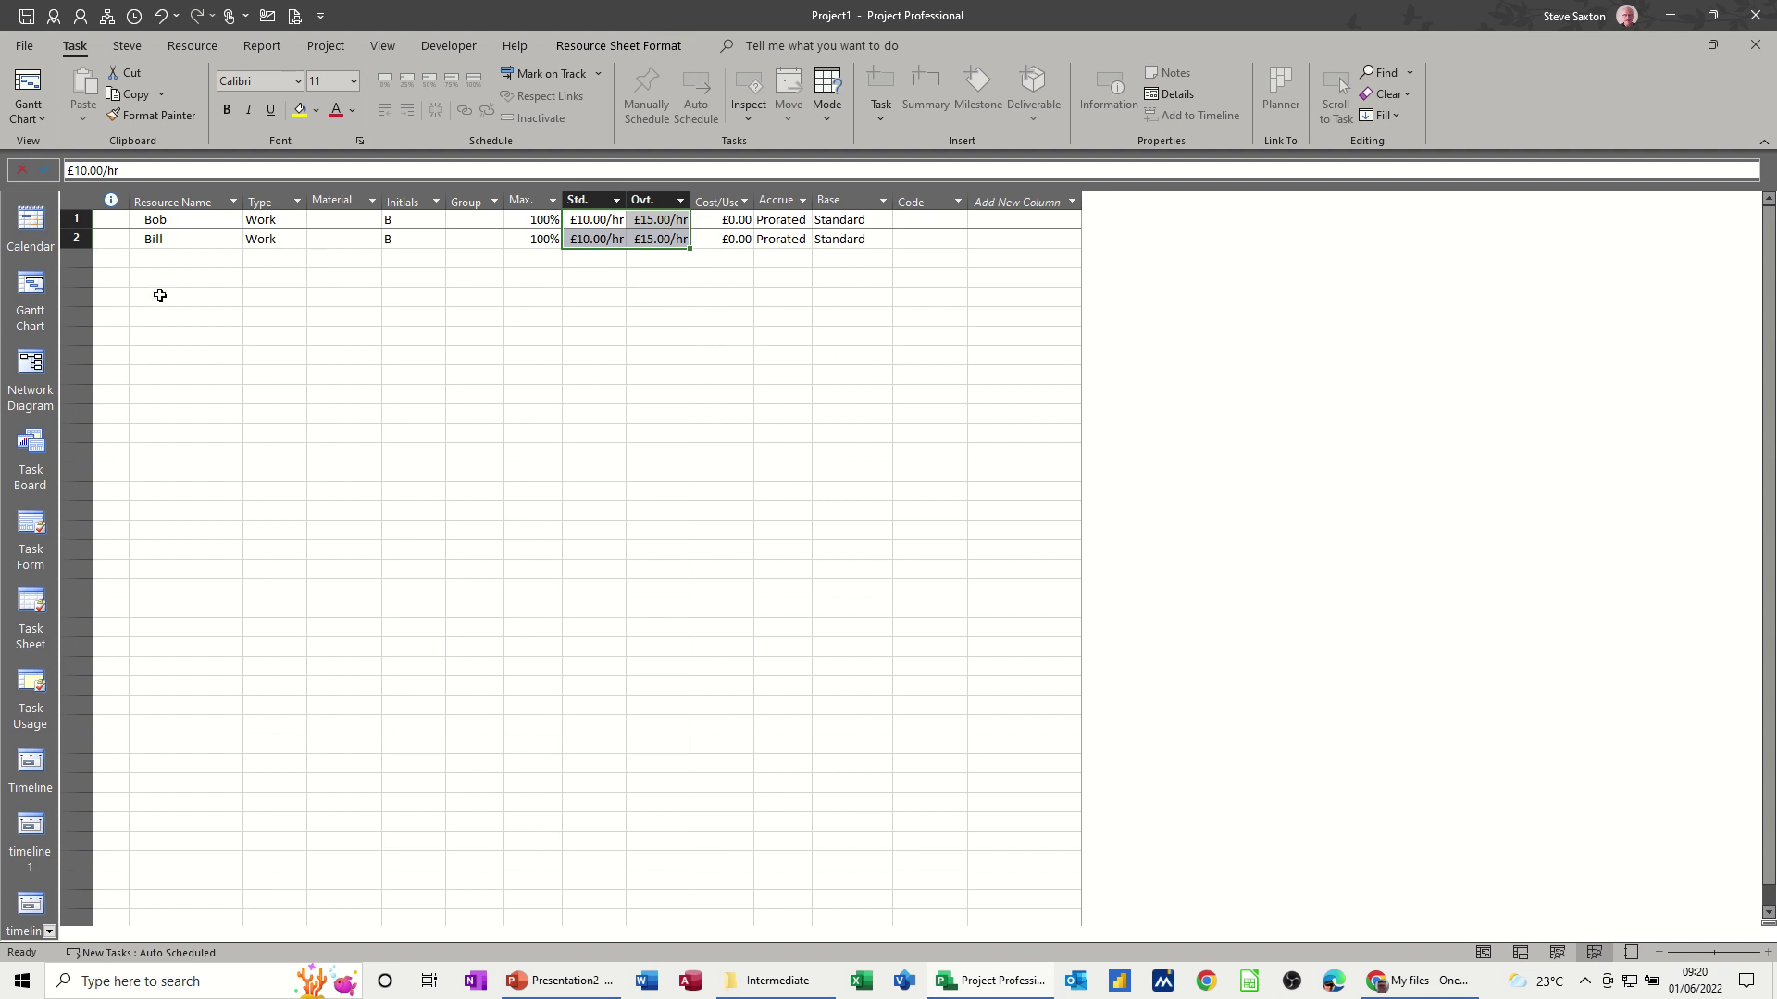
click(30, 294)
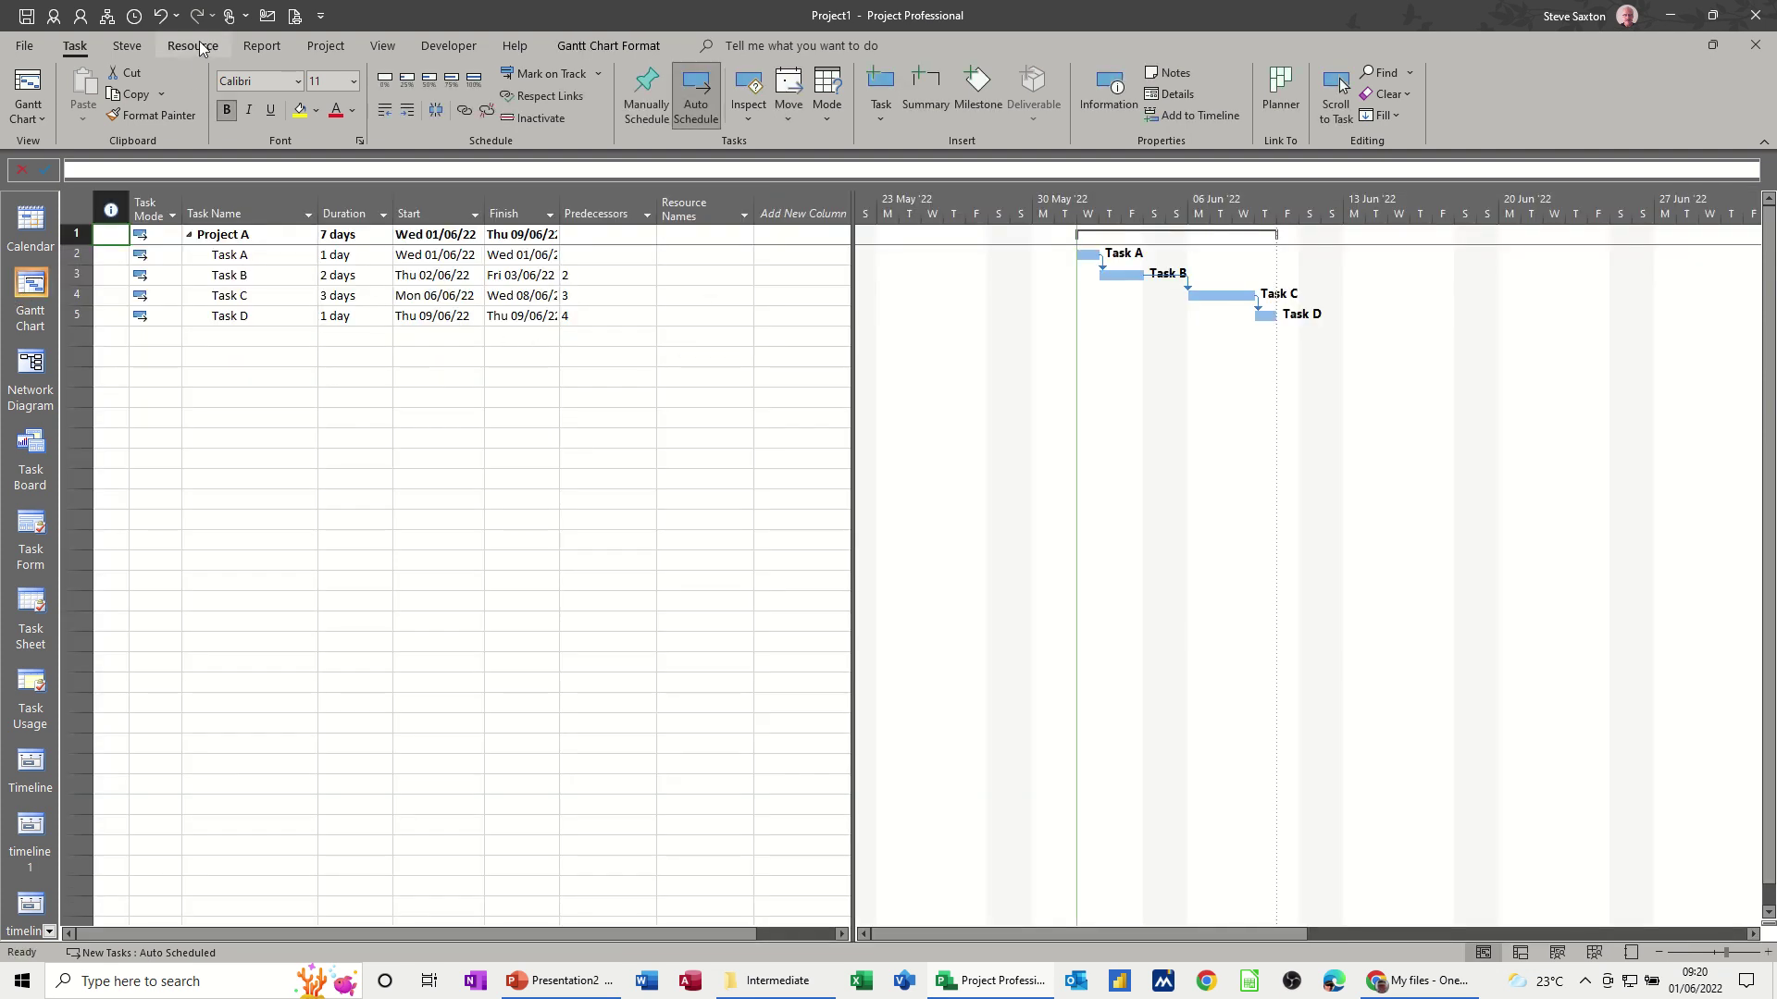
Step: In Assign Resources, assign both resources to Task A
click(192, 45)
click(100, 92)
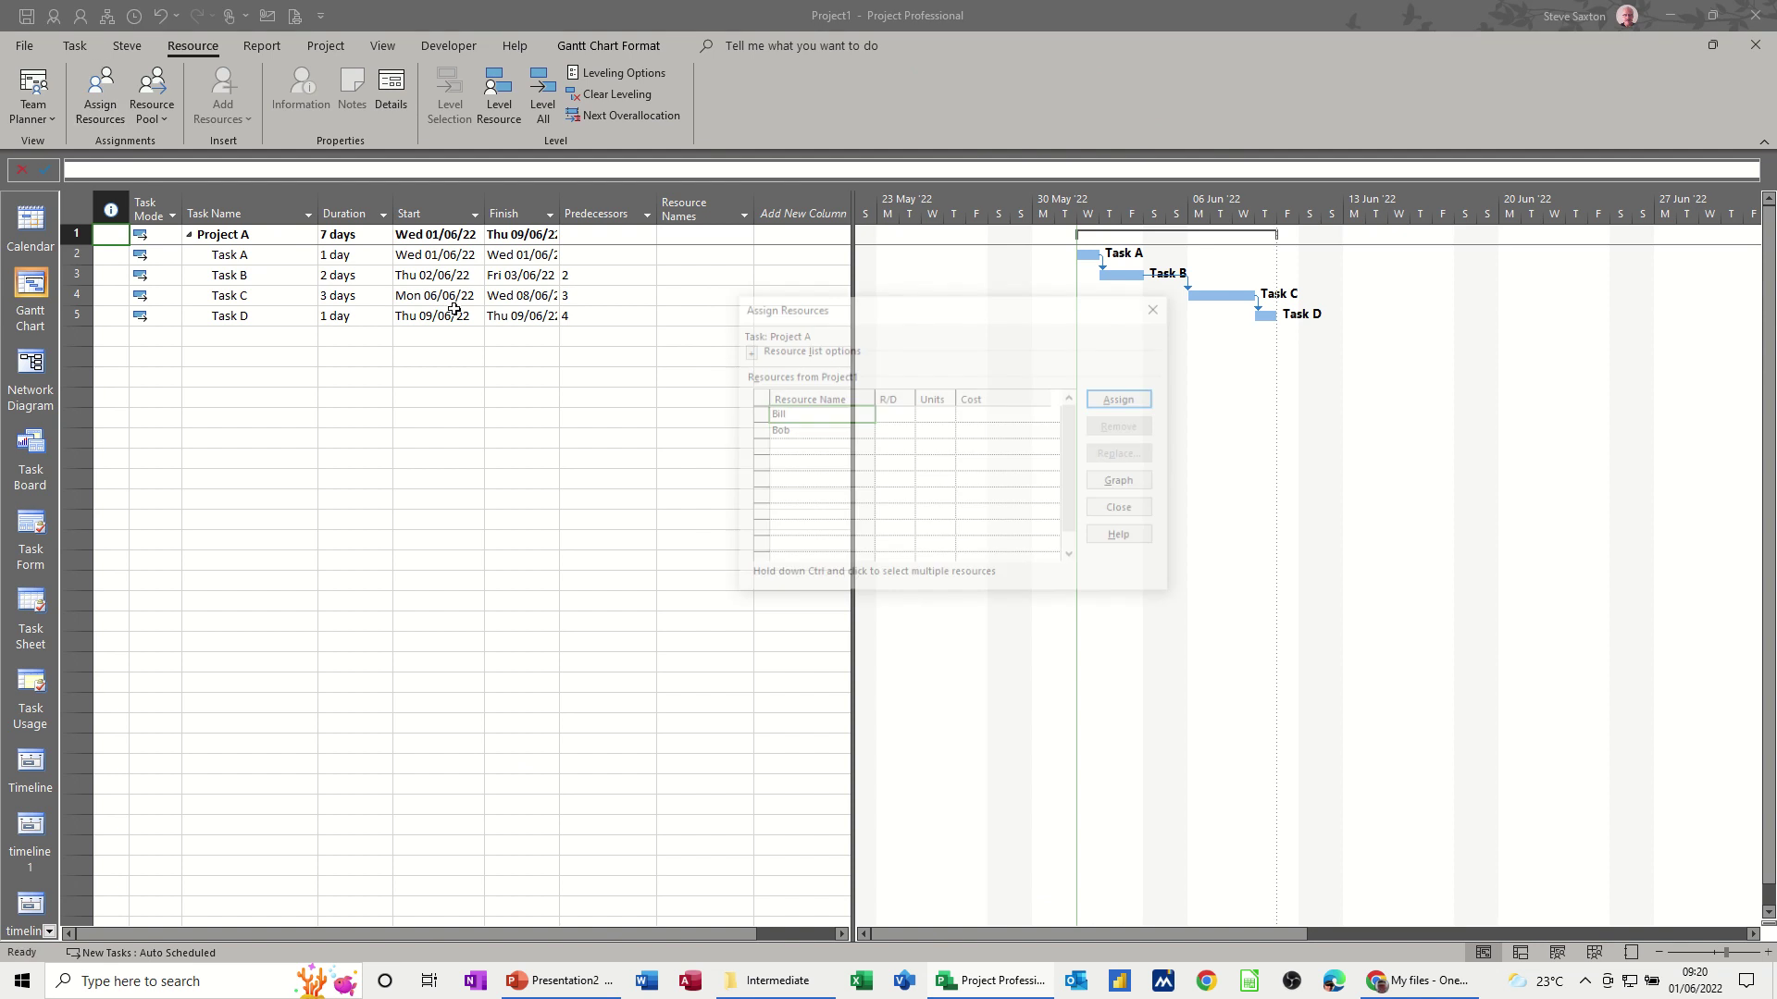
click(198, 261)
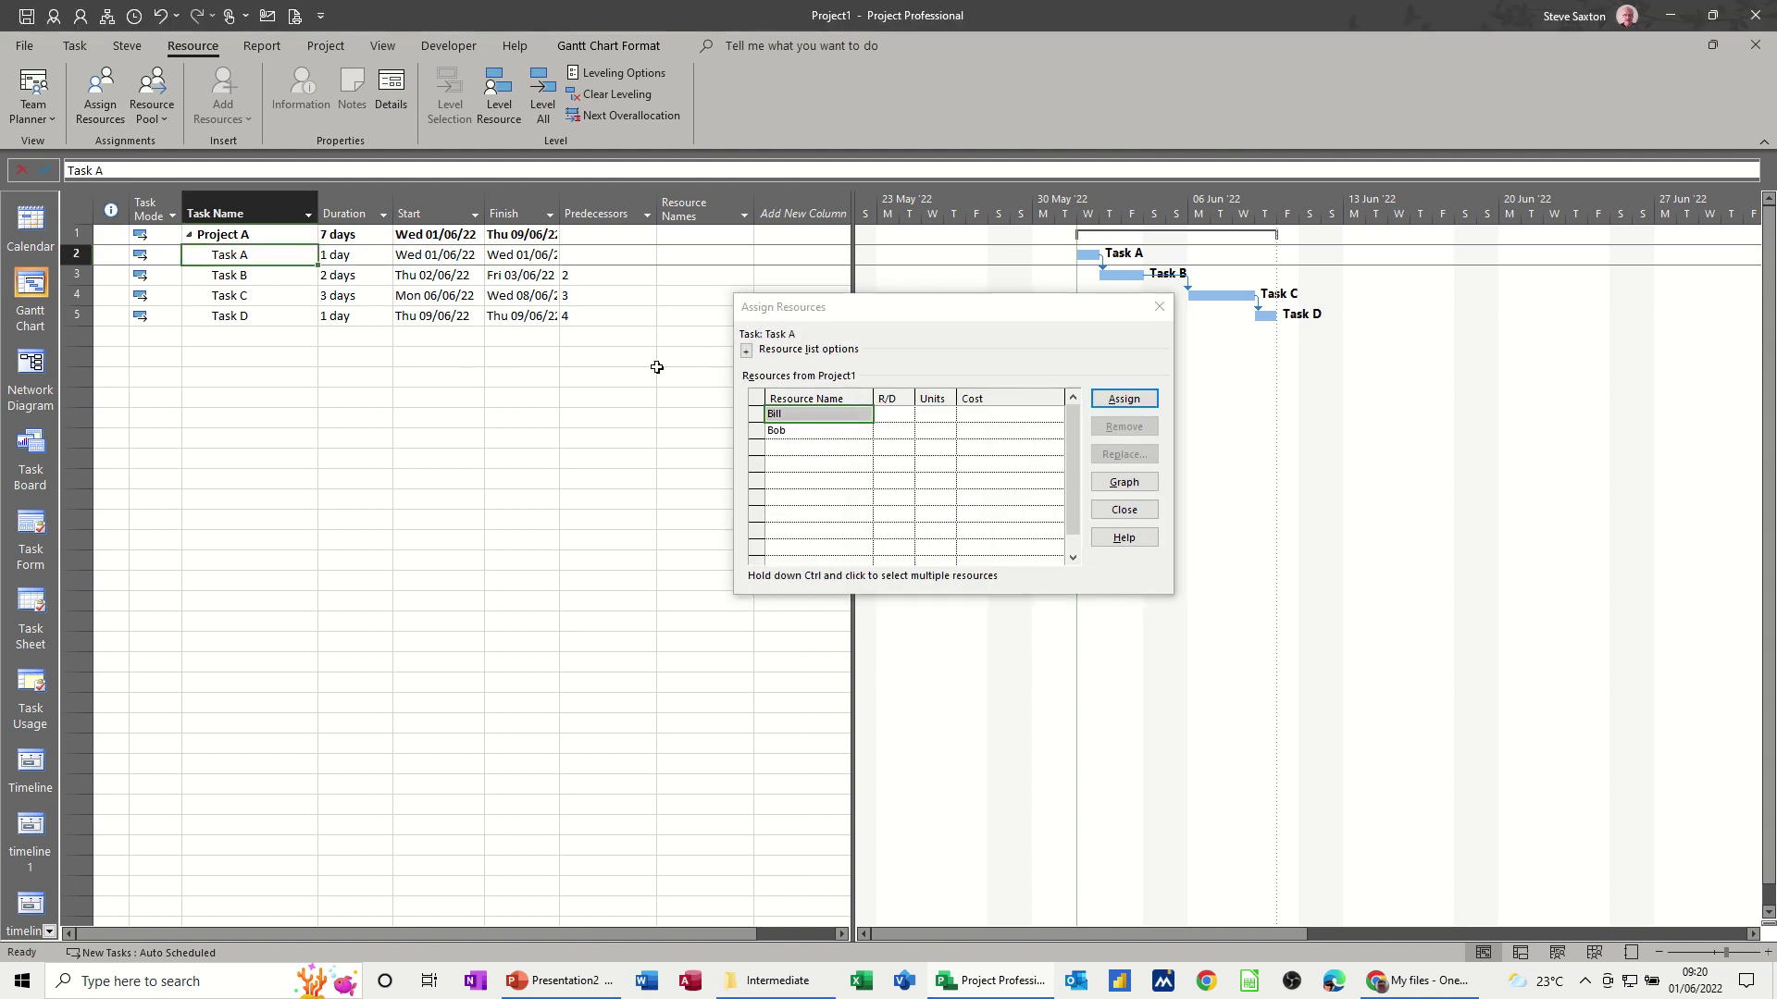
click(824, 413)
click(825, 432)
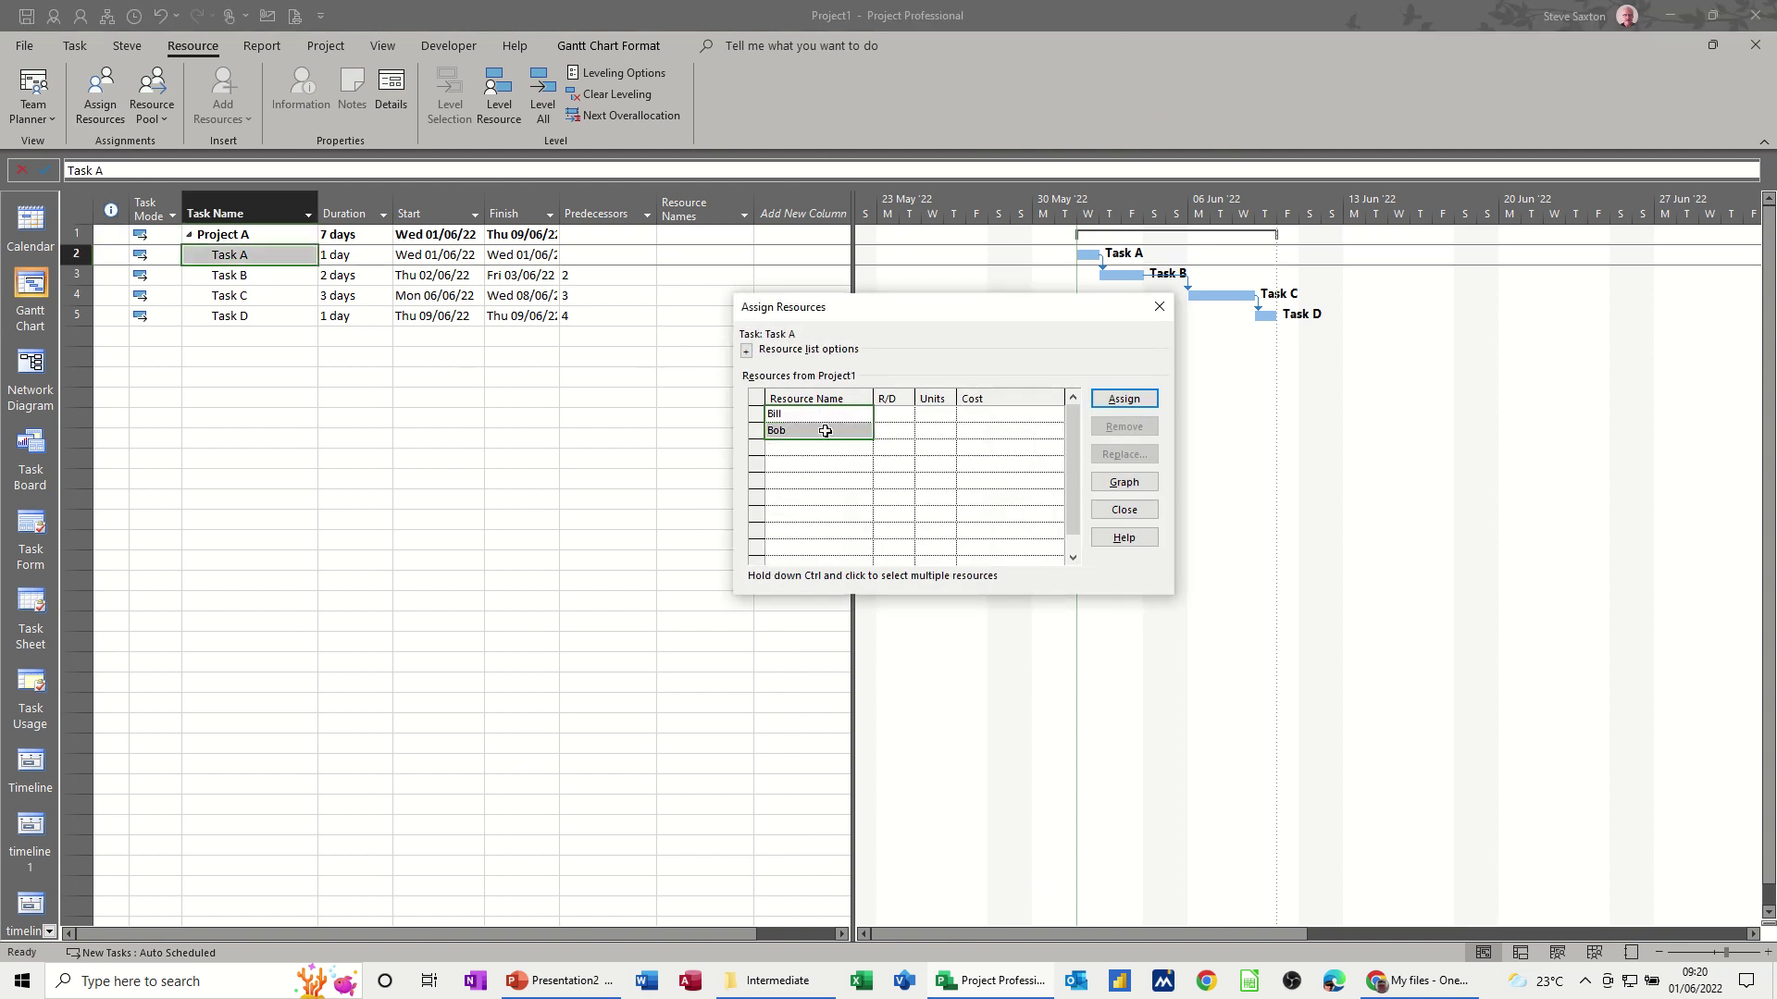
click(1123, 399)
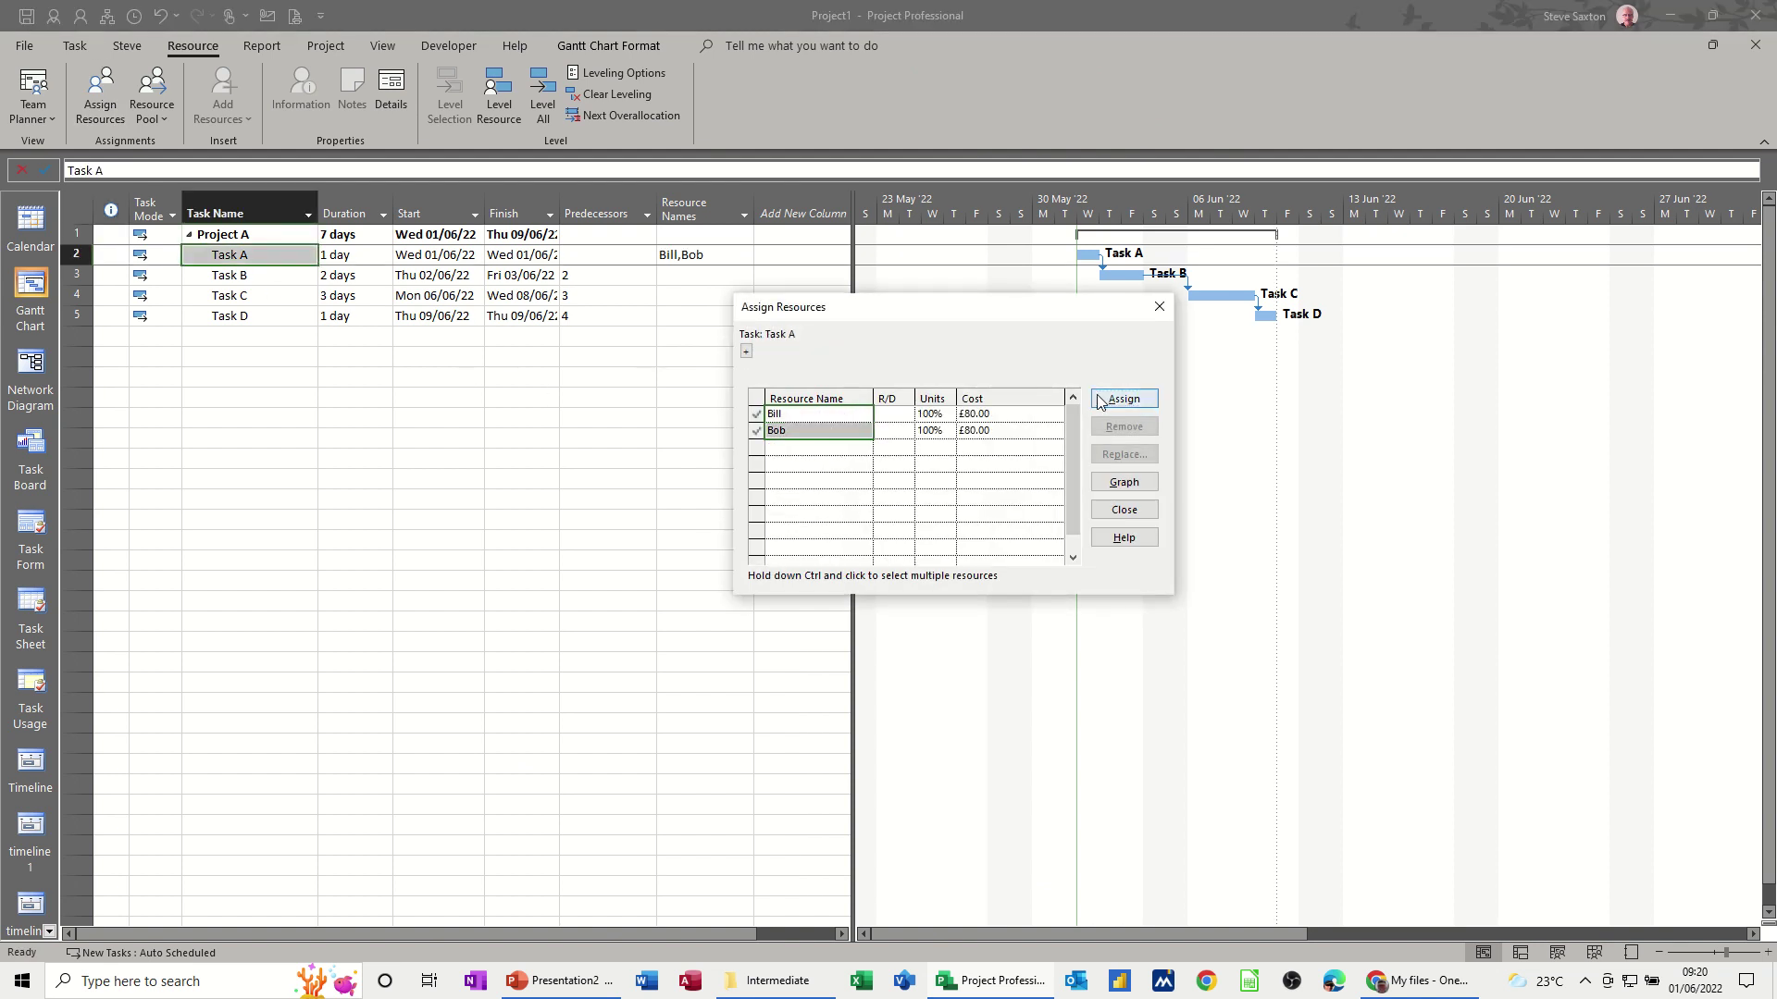
Step: Assign the second resource to Task B, the first to Task C, and both to Task D
click(286, 284)
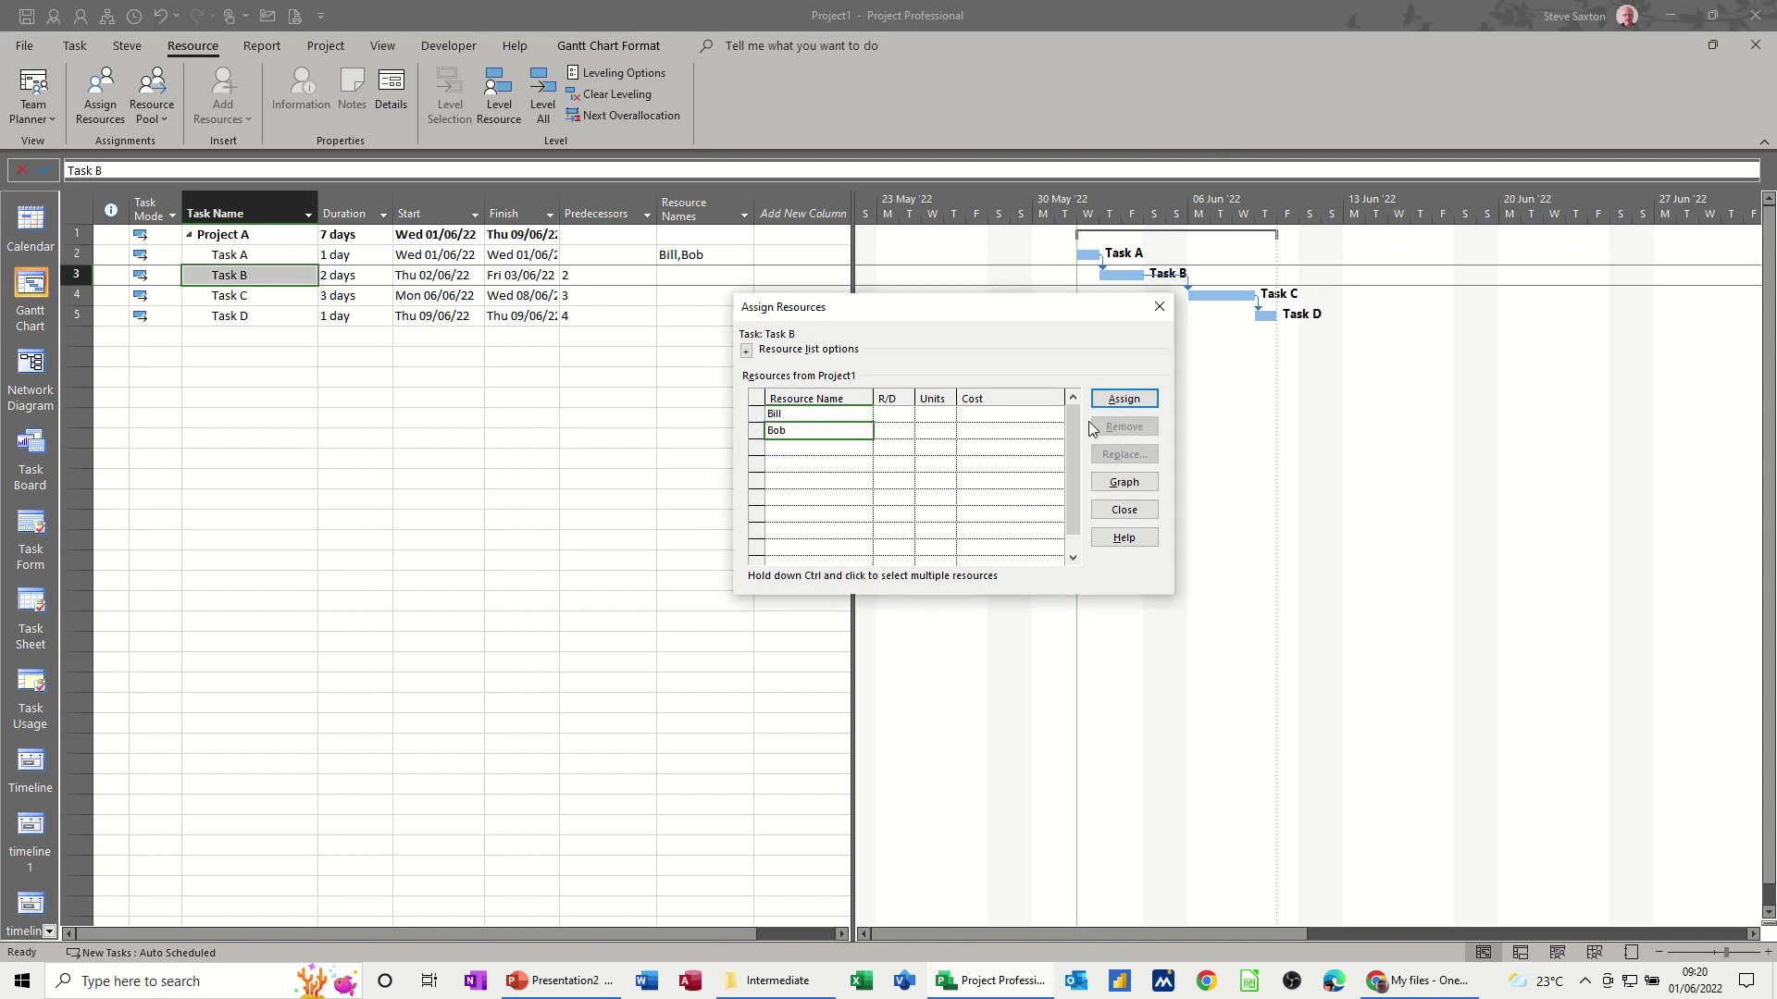
click(1124, 399)
click(274, 295)
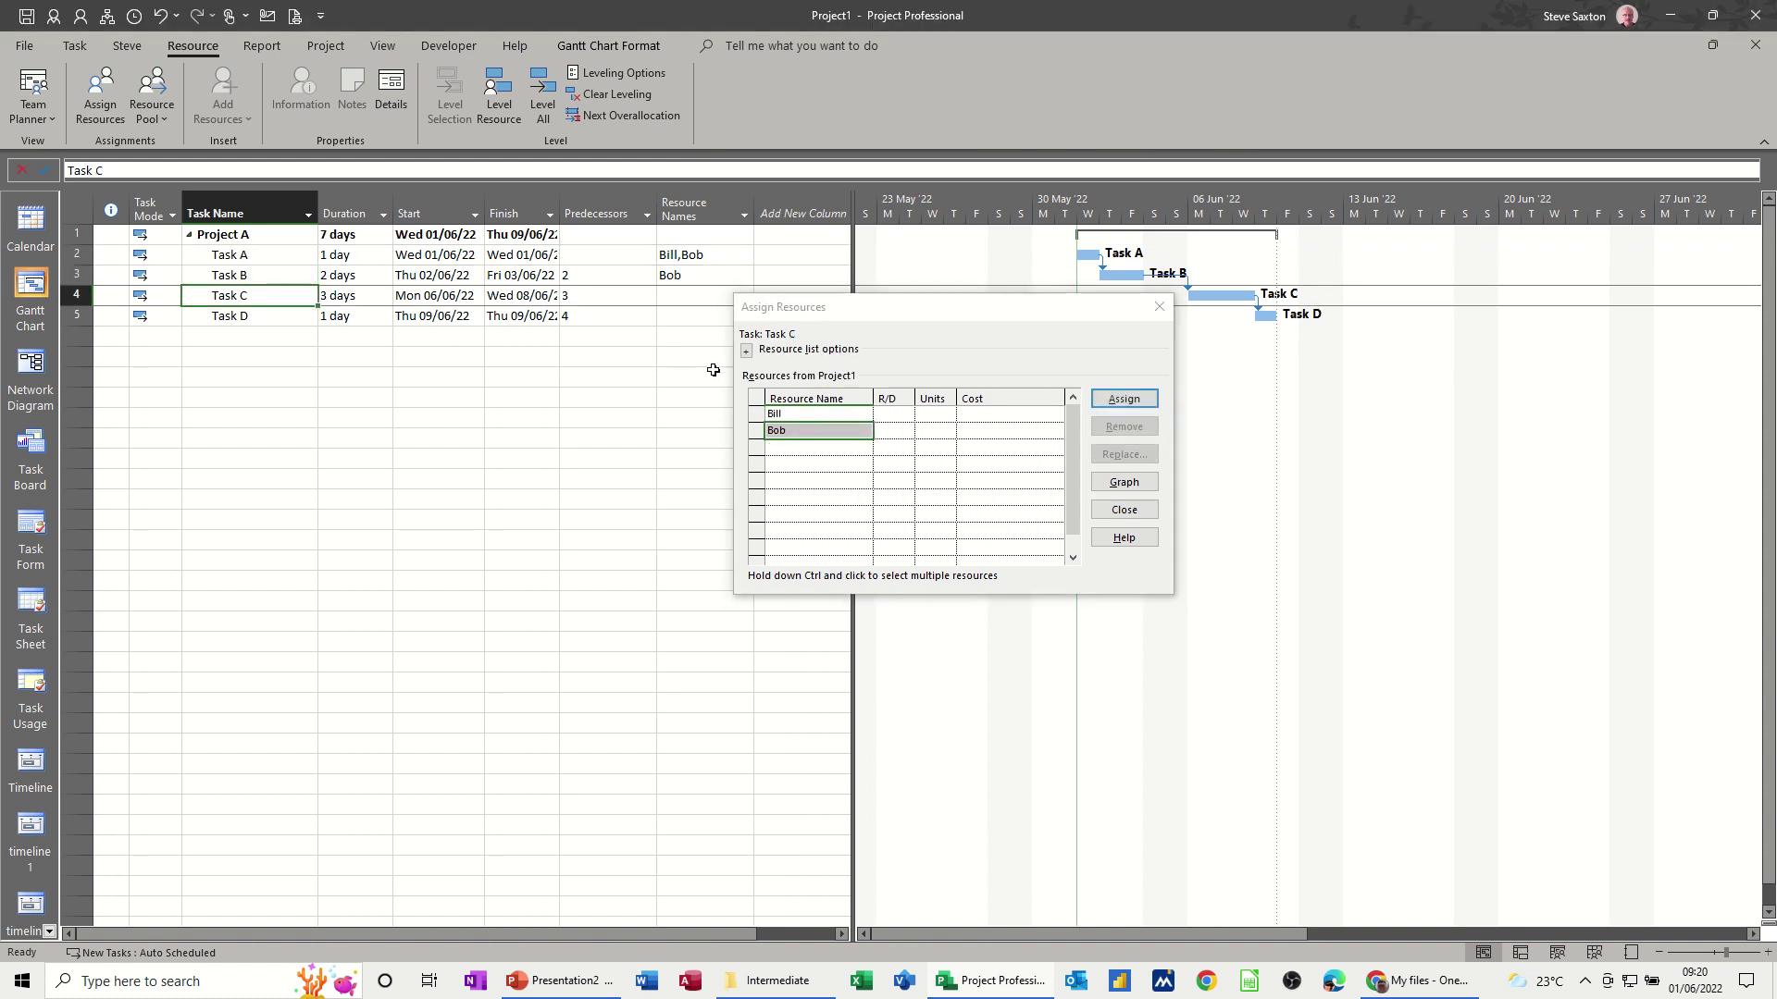
click(784, 413)
click(1124, 399)
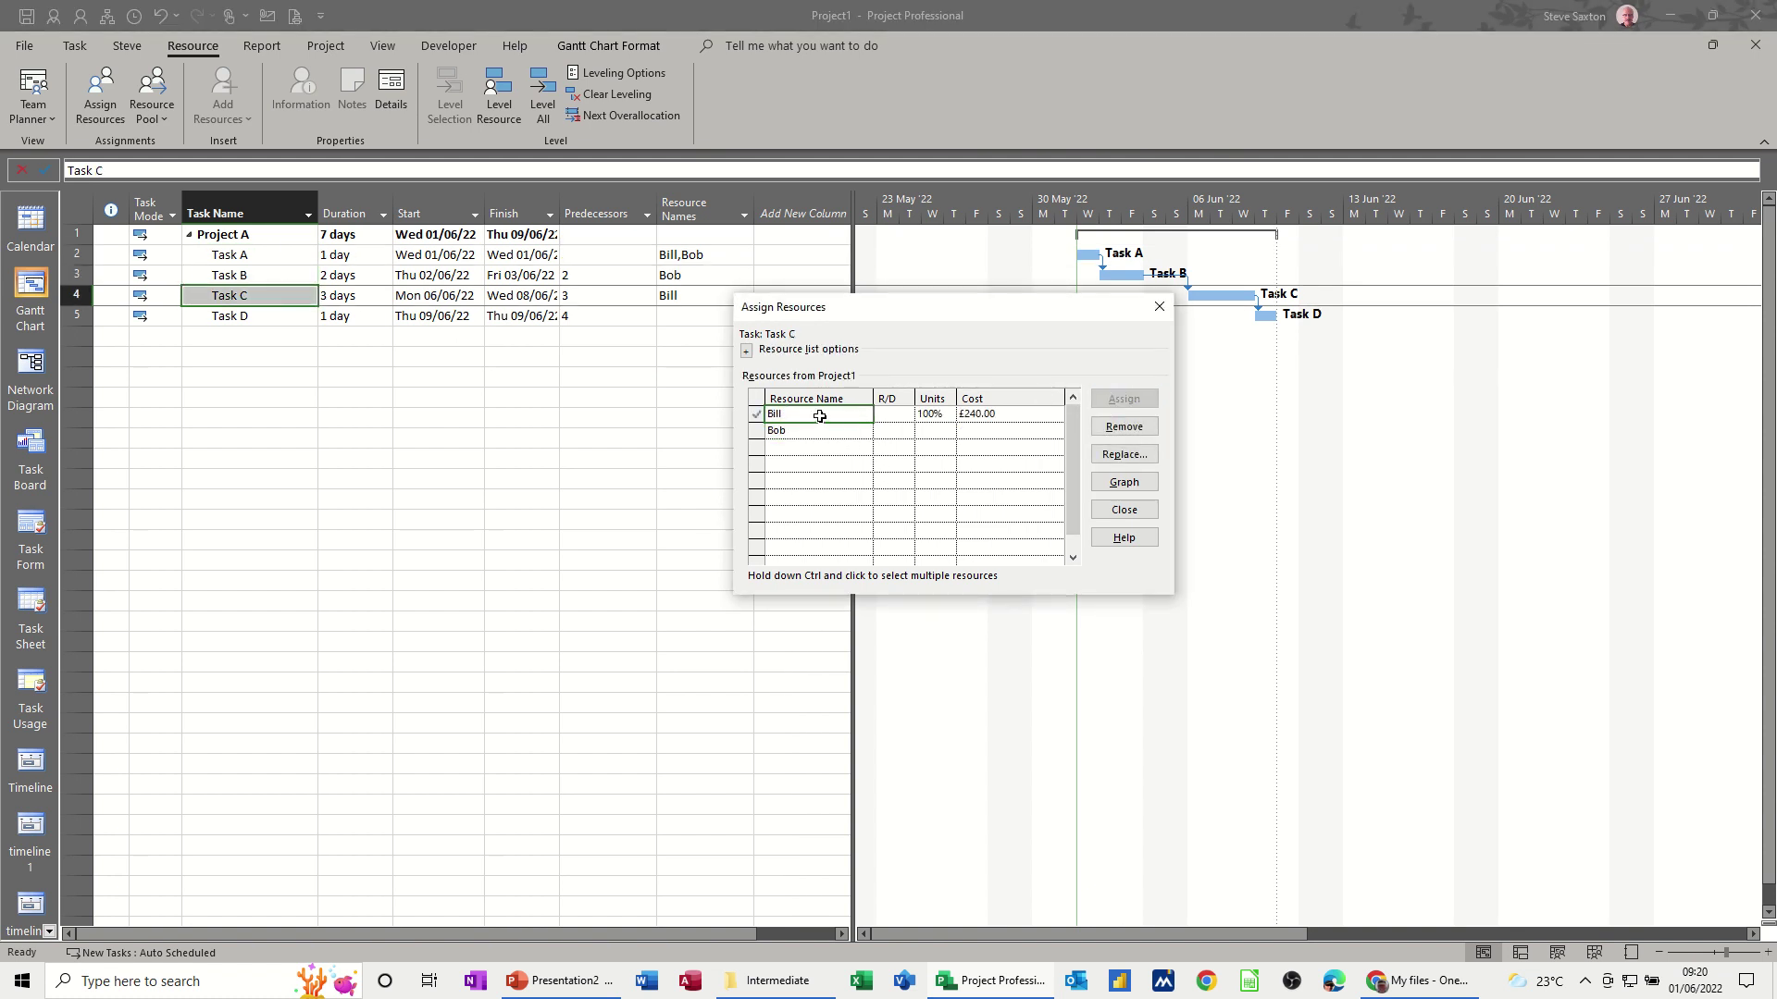
click(261, 316)
click(827, 421)
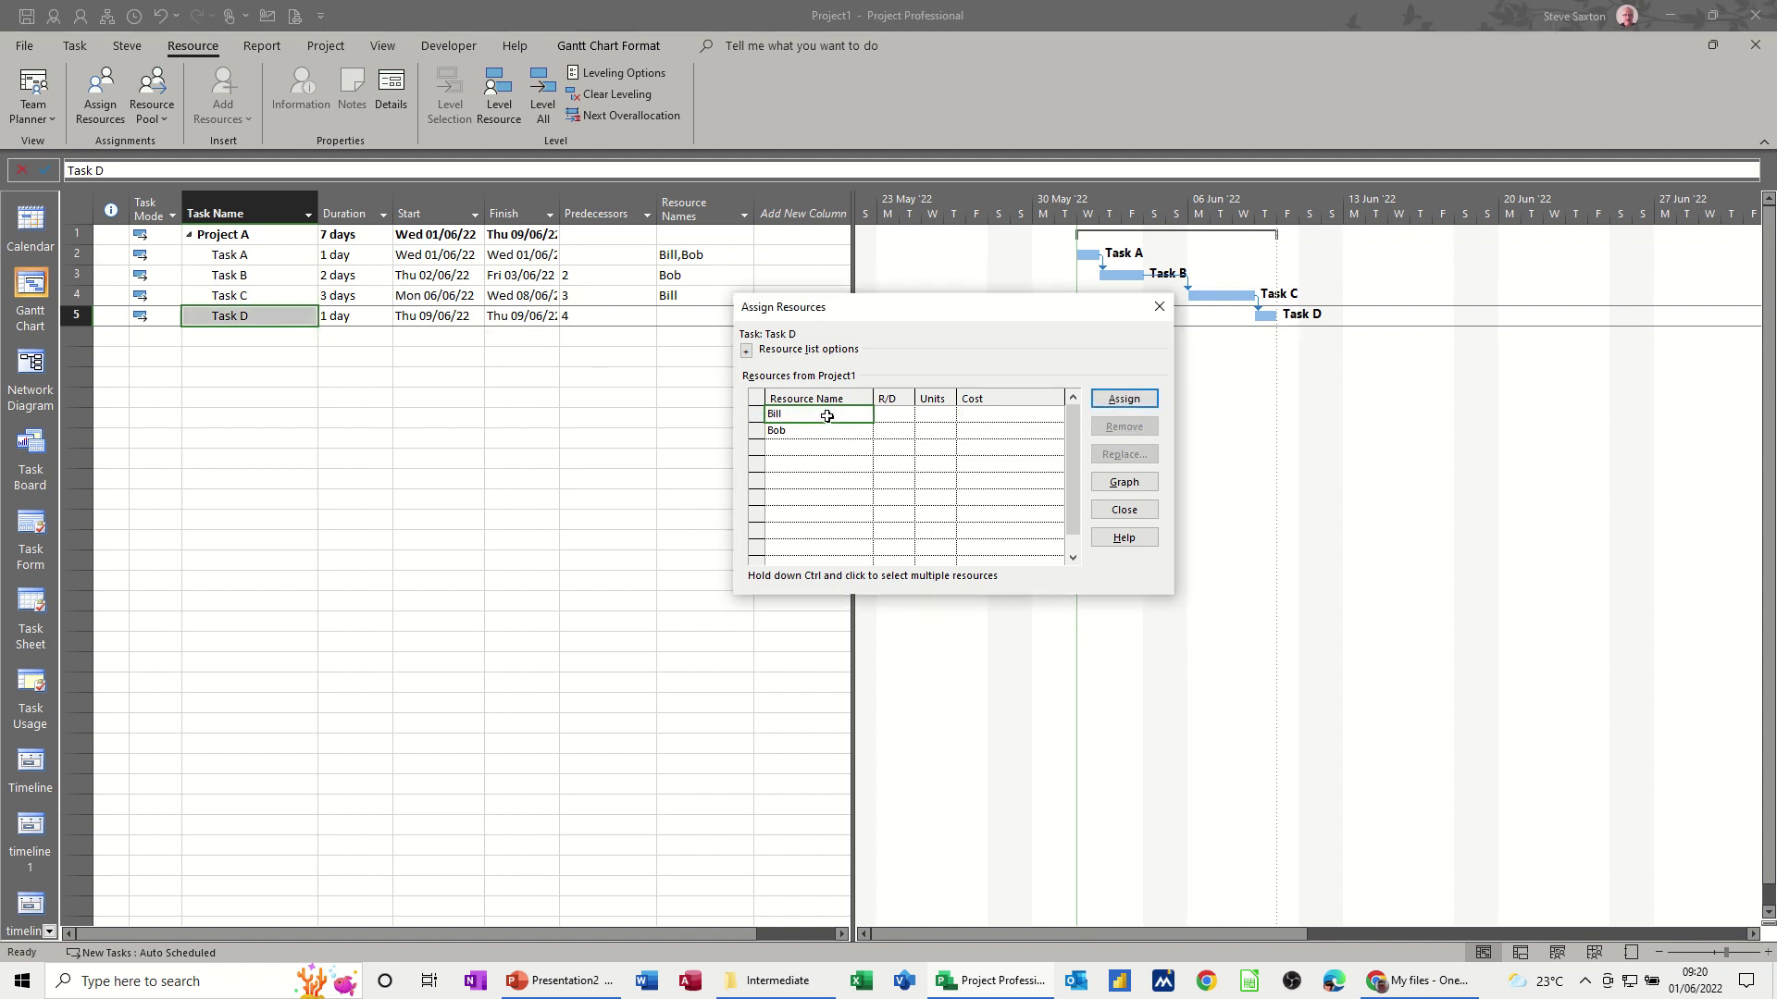
drag(826, 422, 827, 432)
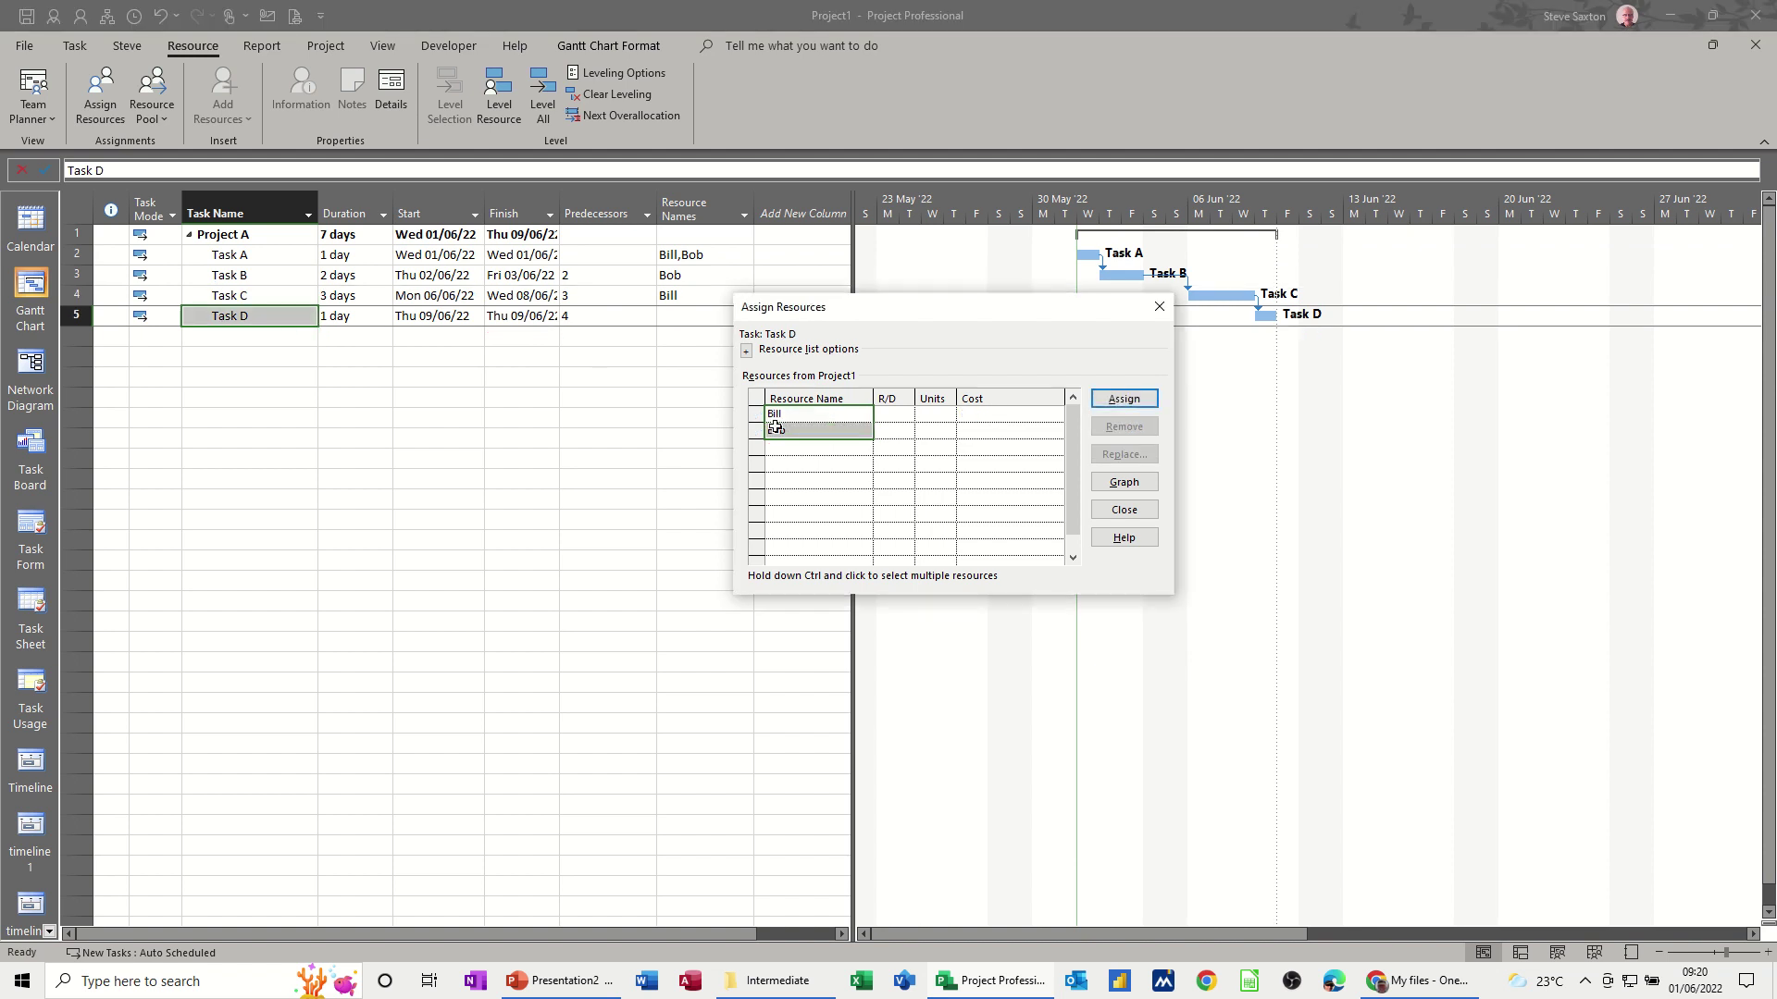
click(1133, 405)
Step: Close Assign Resources and highlight Critical Tasks in red on the Gantt chart
click(1159, 306)
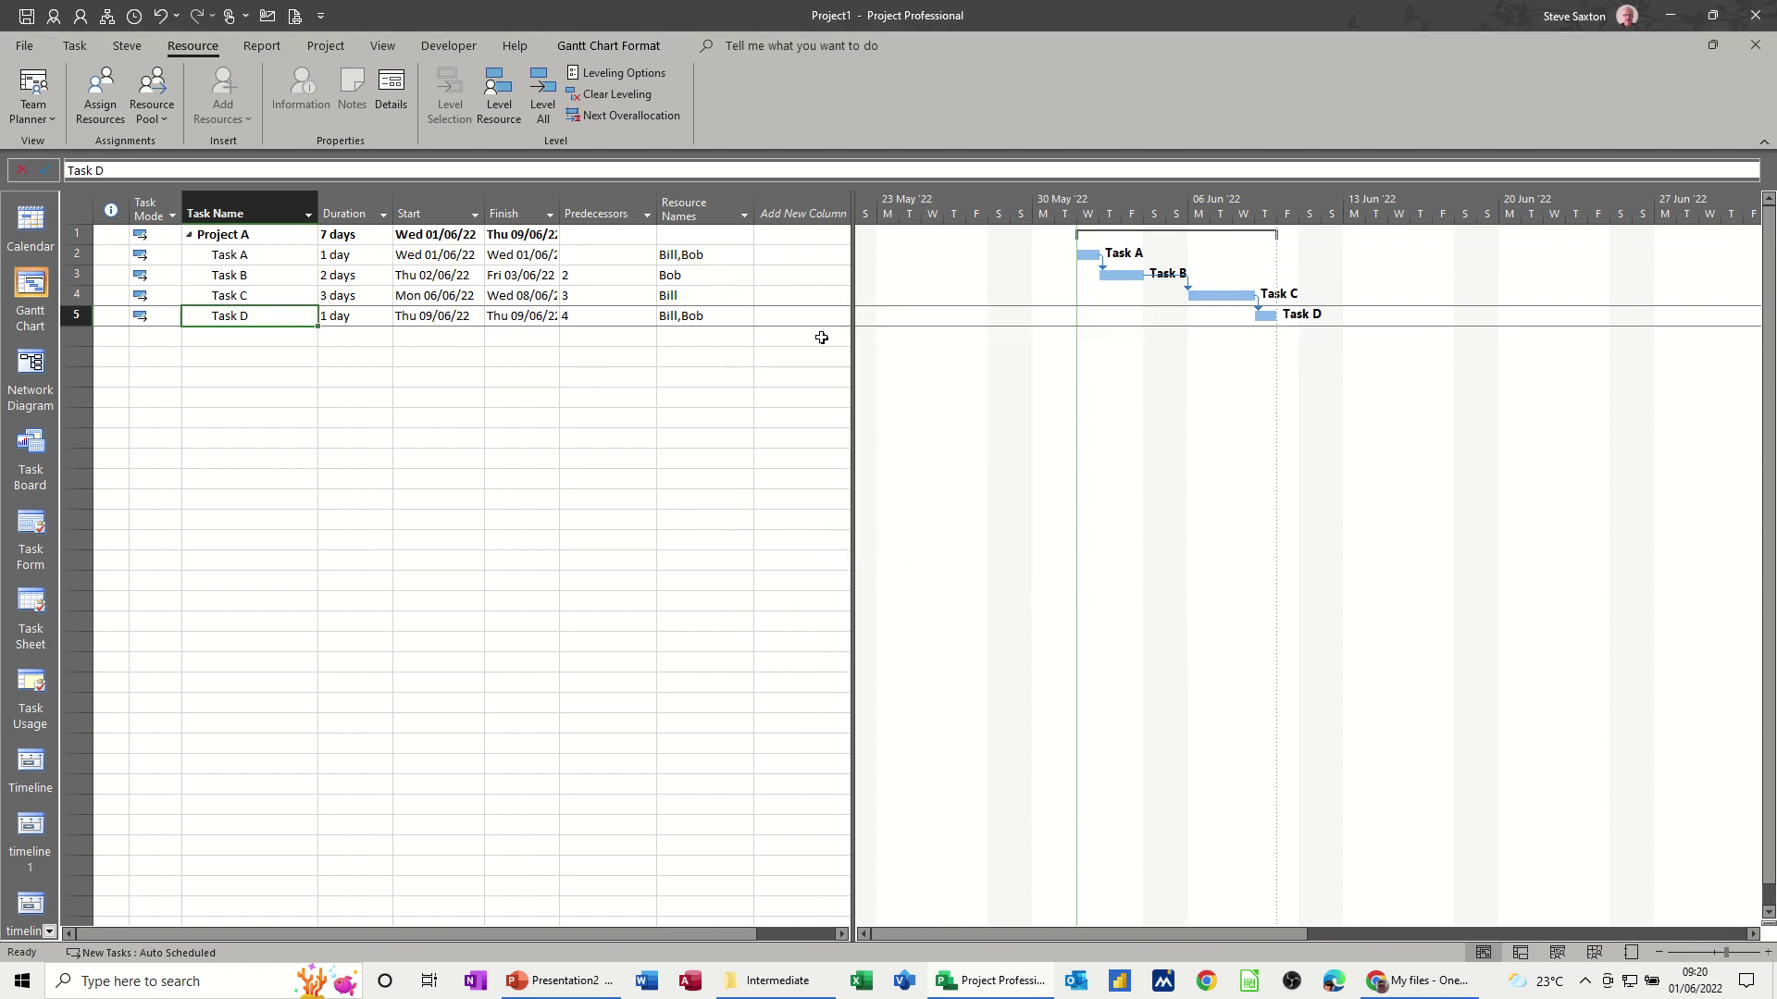
click(589, 42)
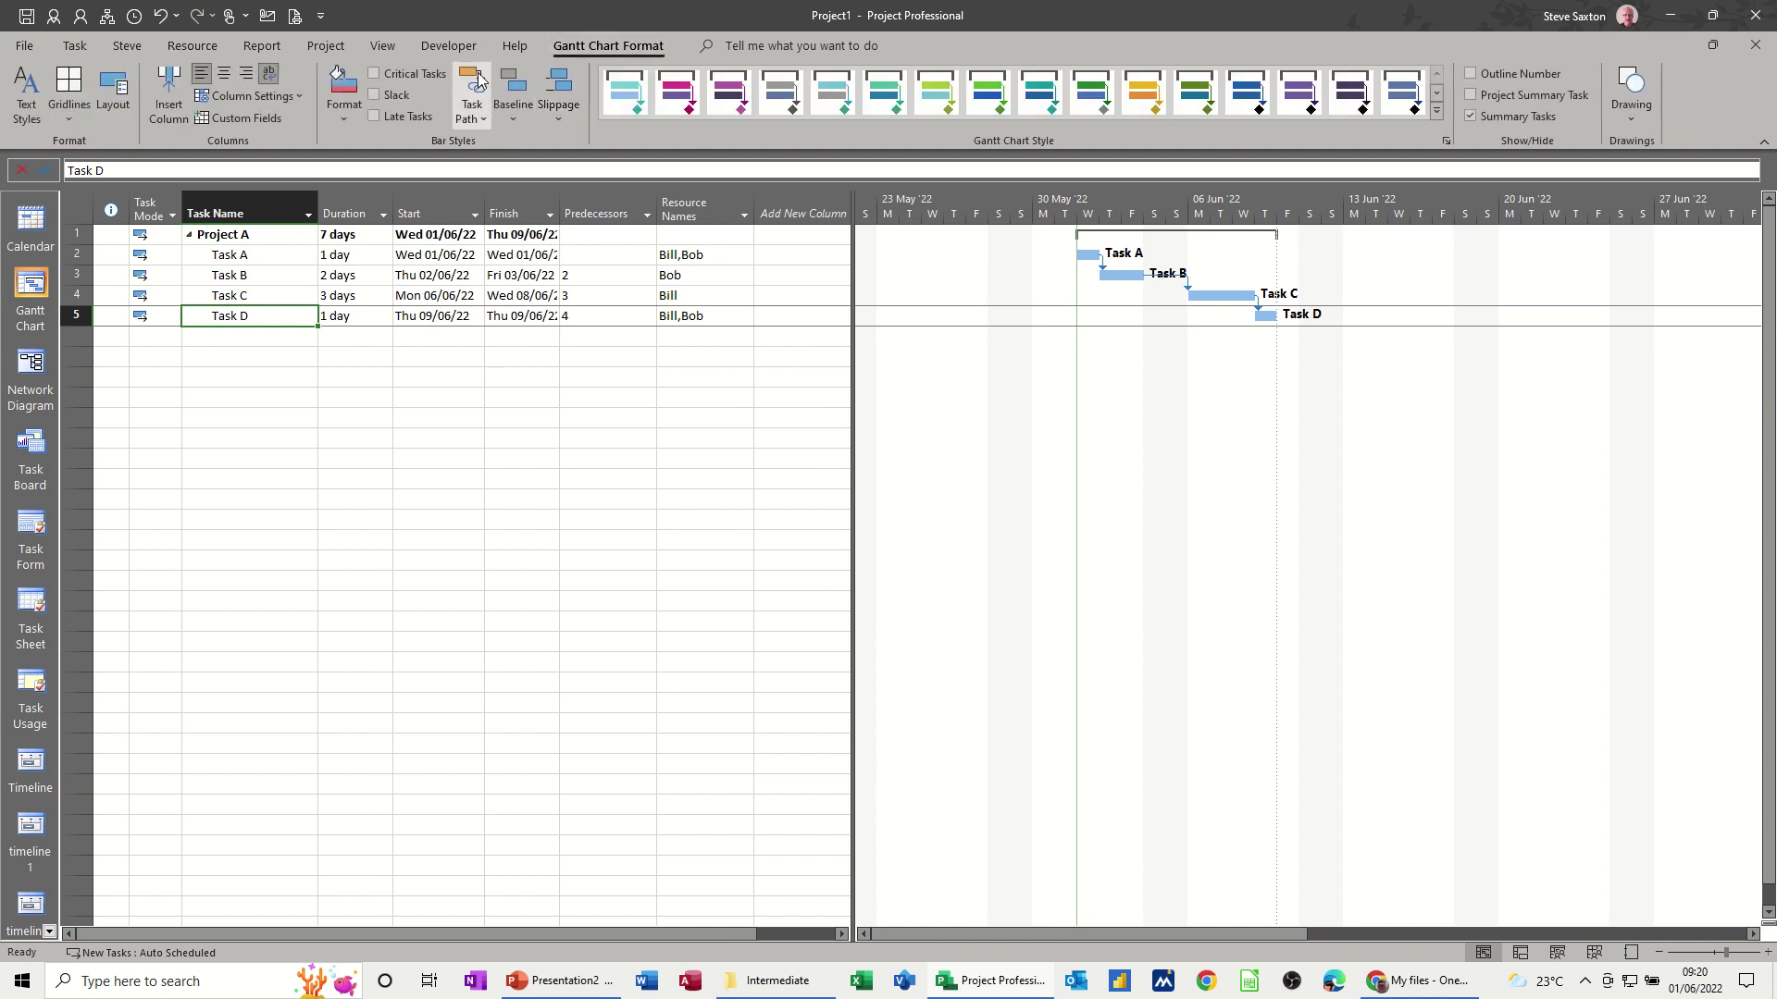
click(381, 78)
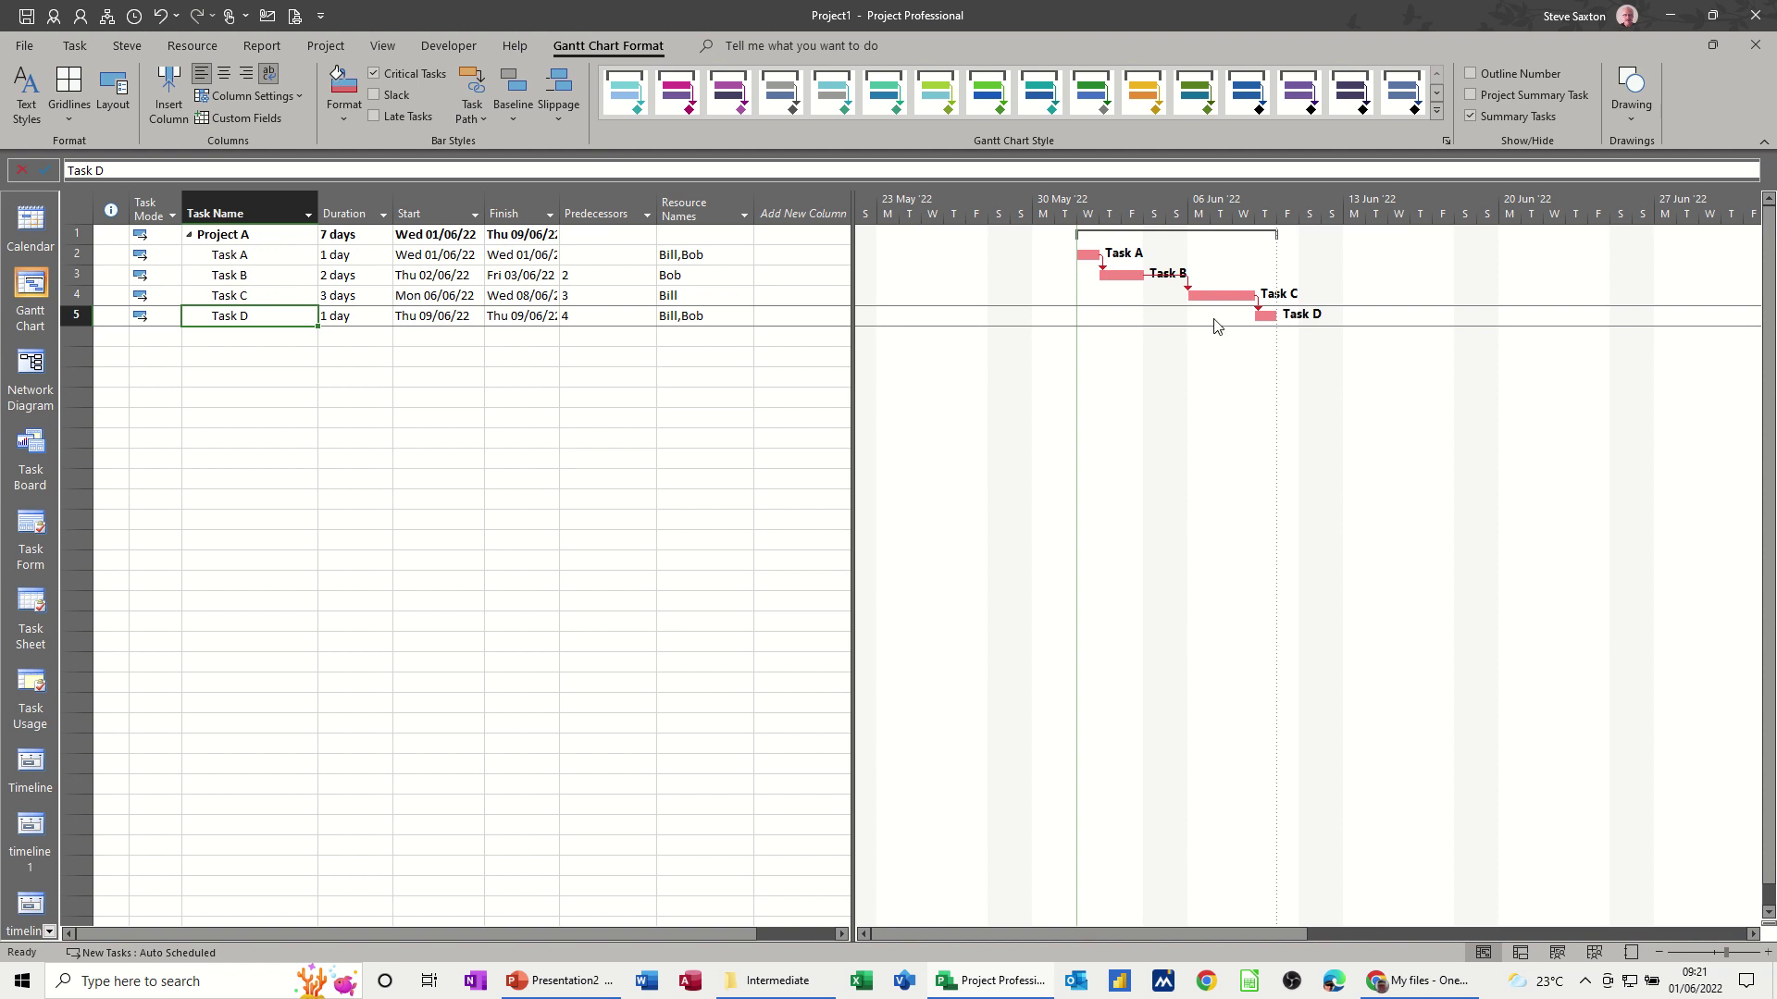
Step: Add a new Task E in row 6
click(261, 337)
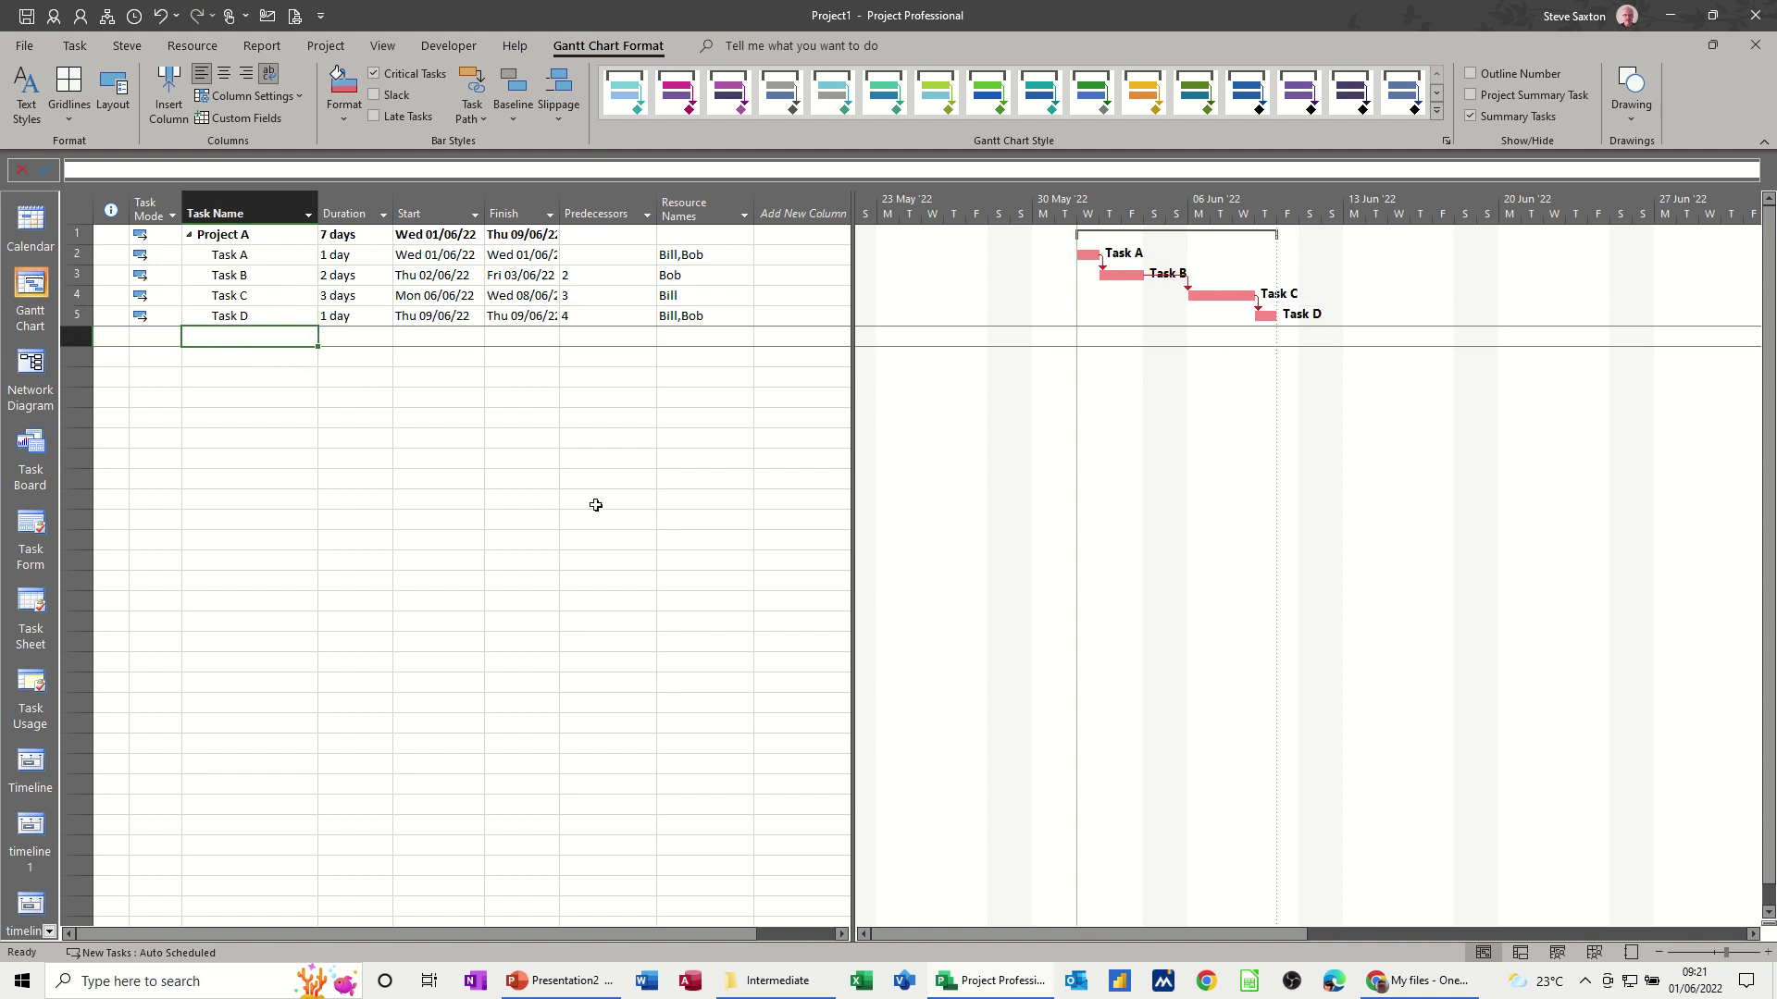
text(Task)
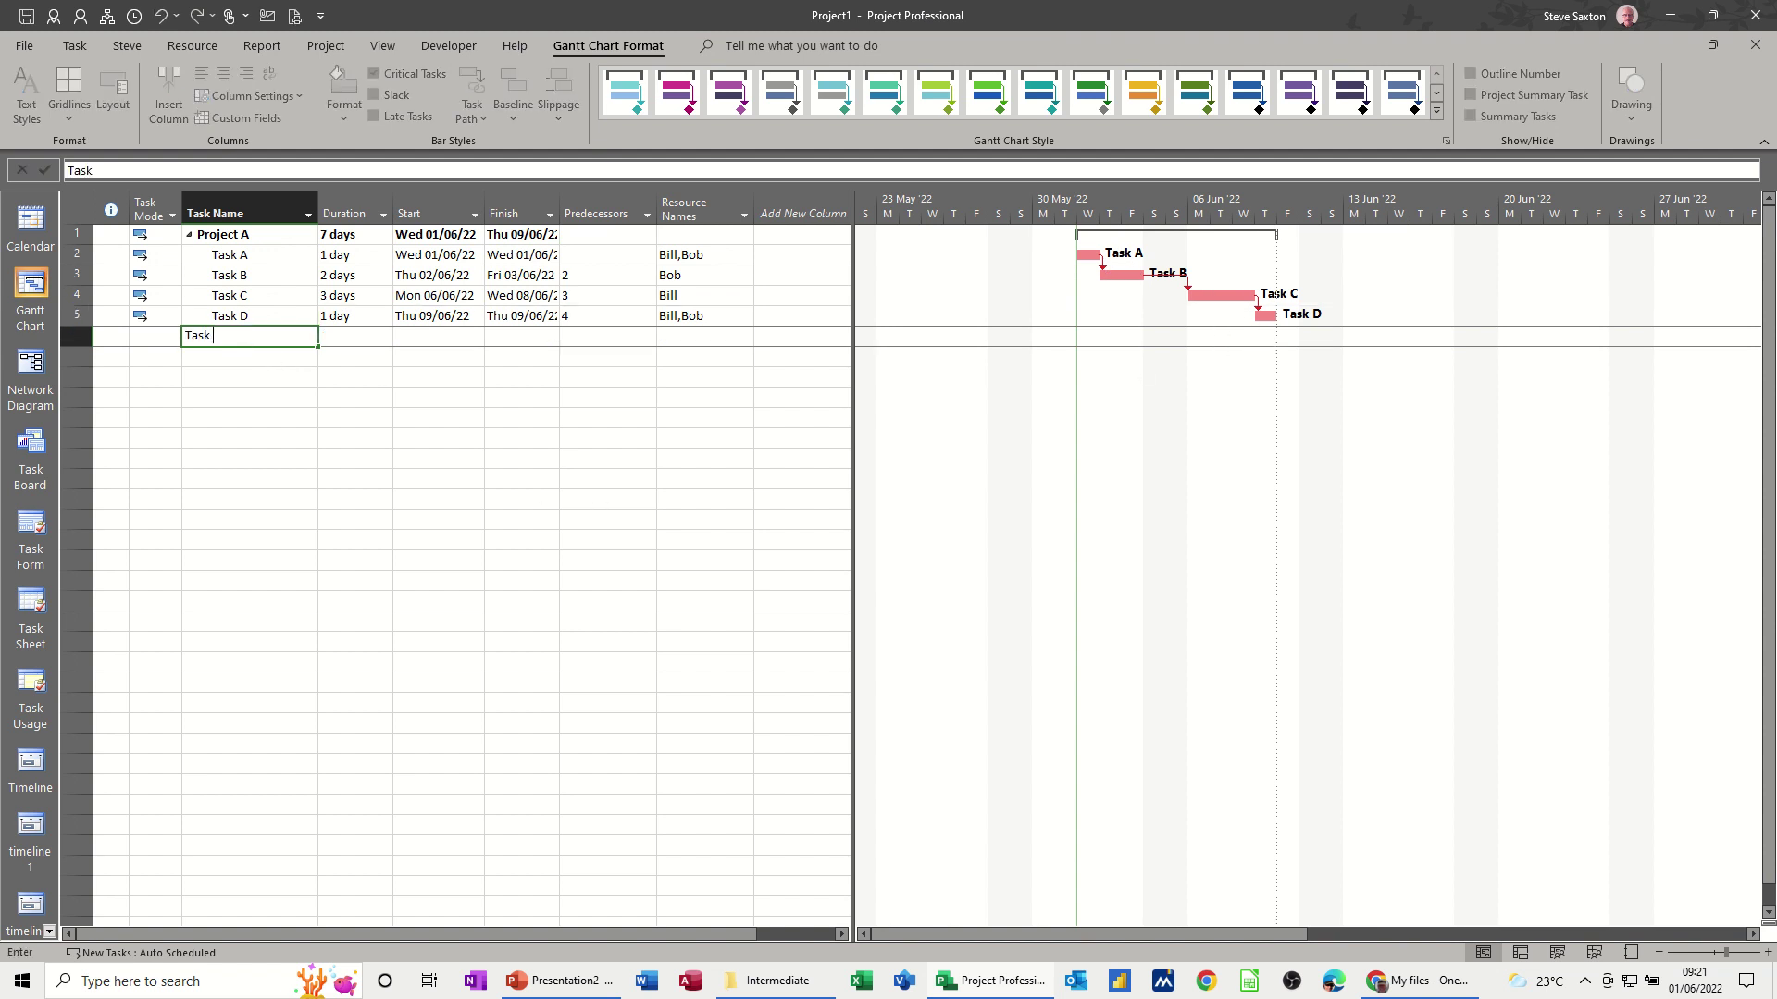
key(Return)
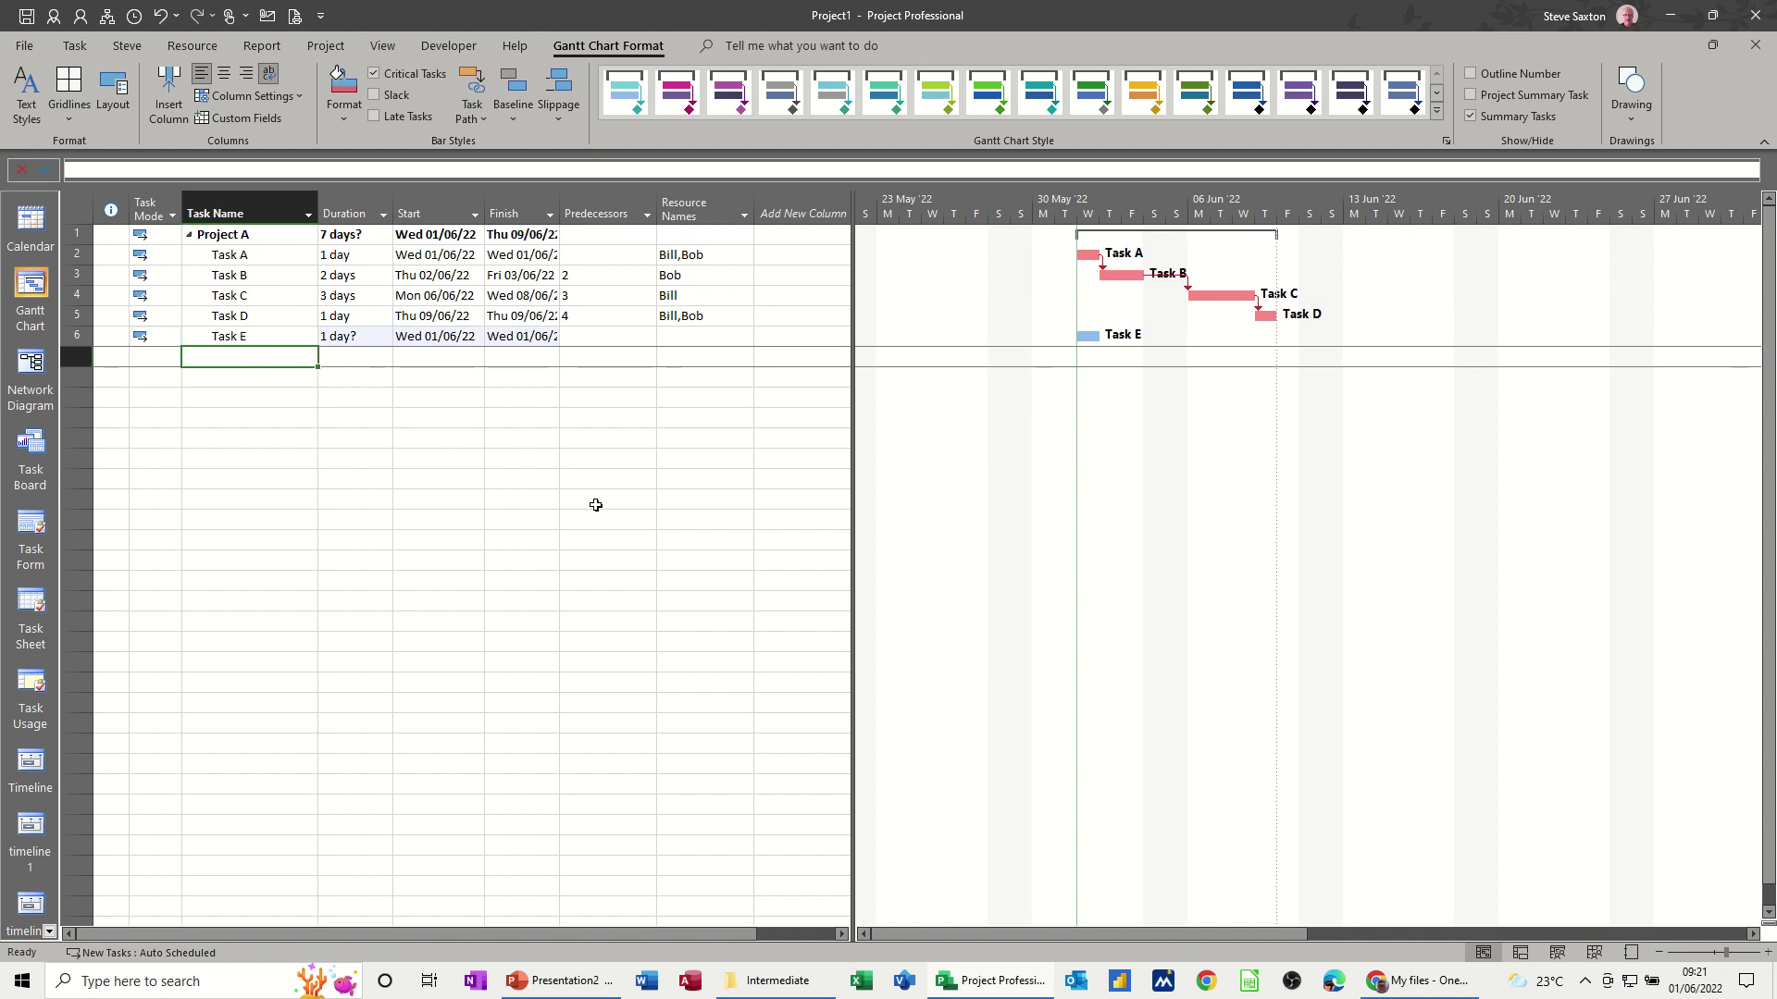
Step: Delete the row 6 Task E, leaving only Tasks A–D under Project A
click(77, 336)
key(Delete)
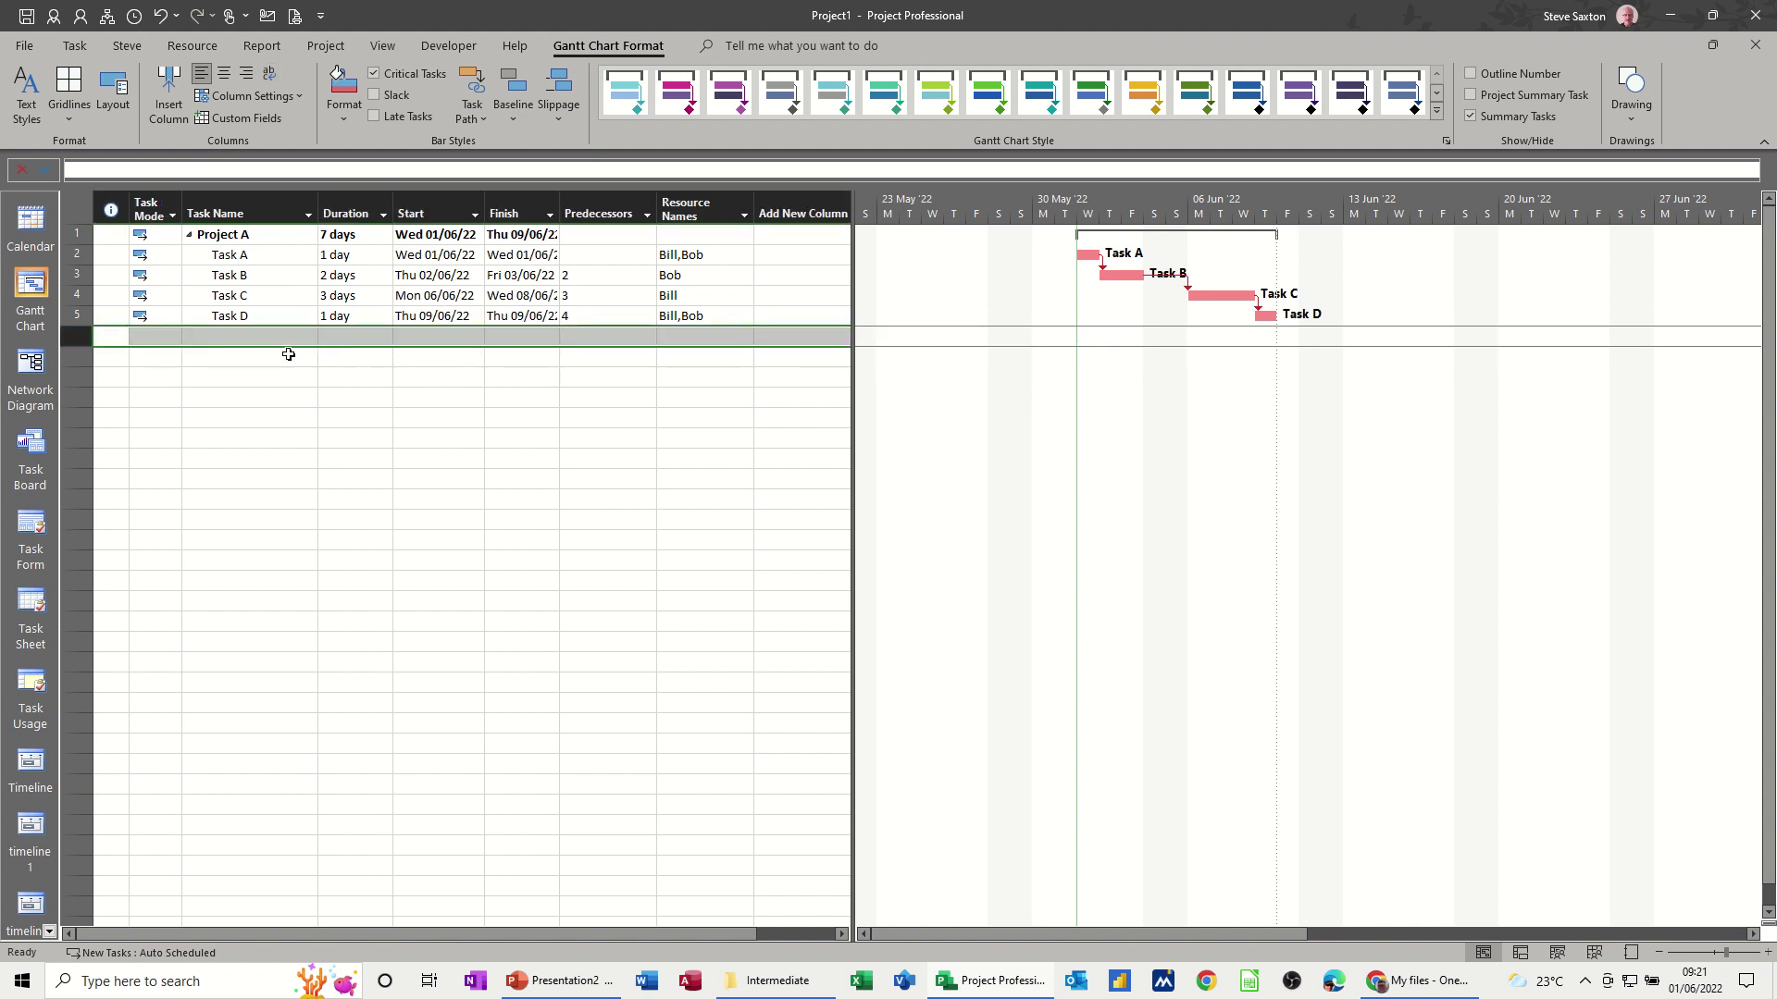
click(306, 298)
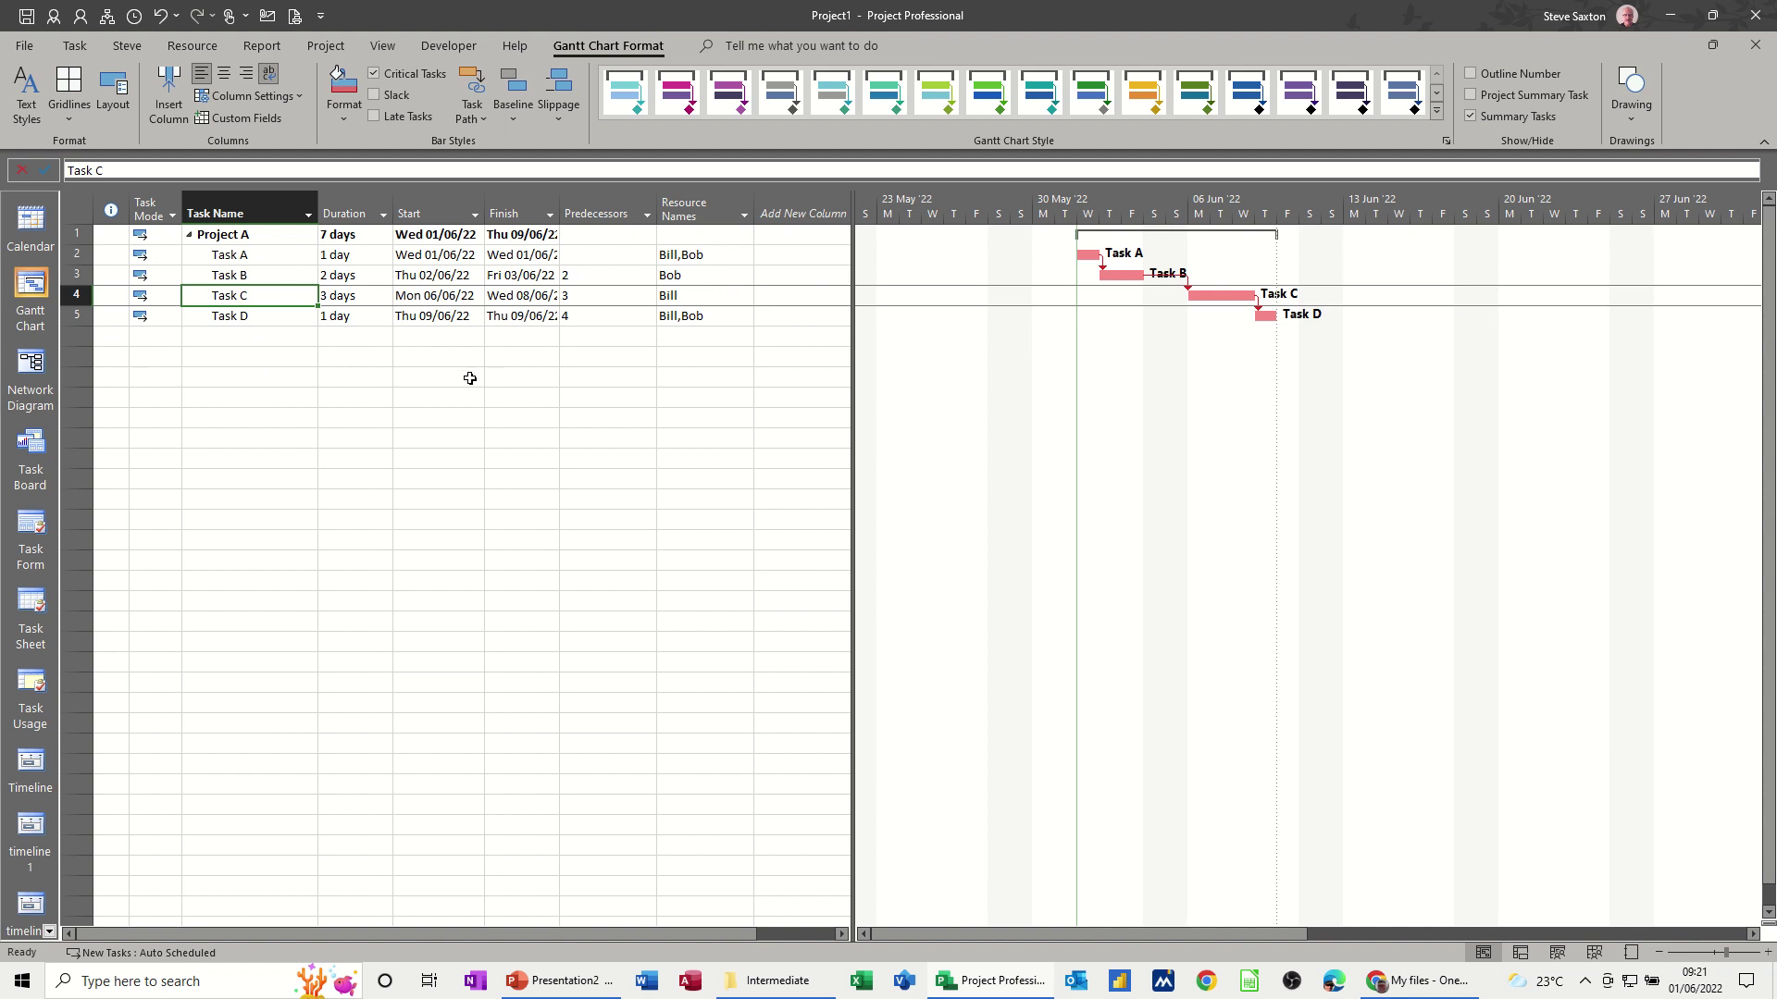
Step: Save the main Baseline for the entire project
click(325, 46)
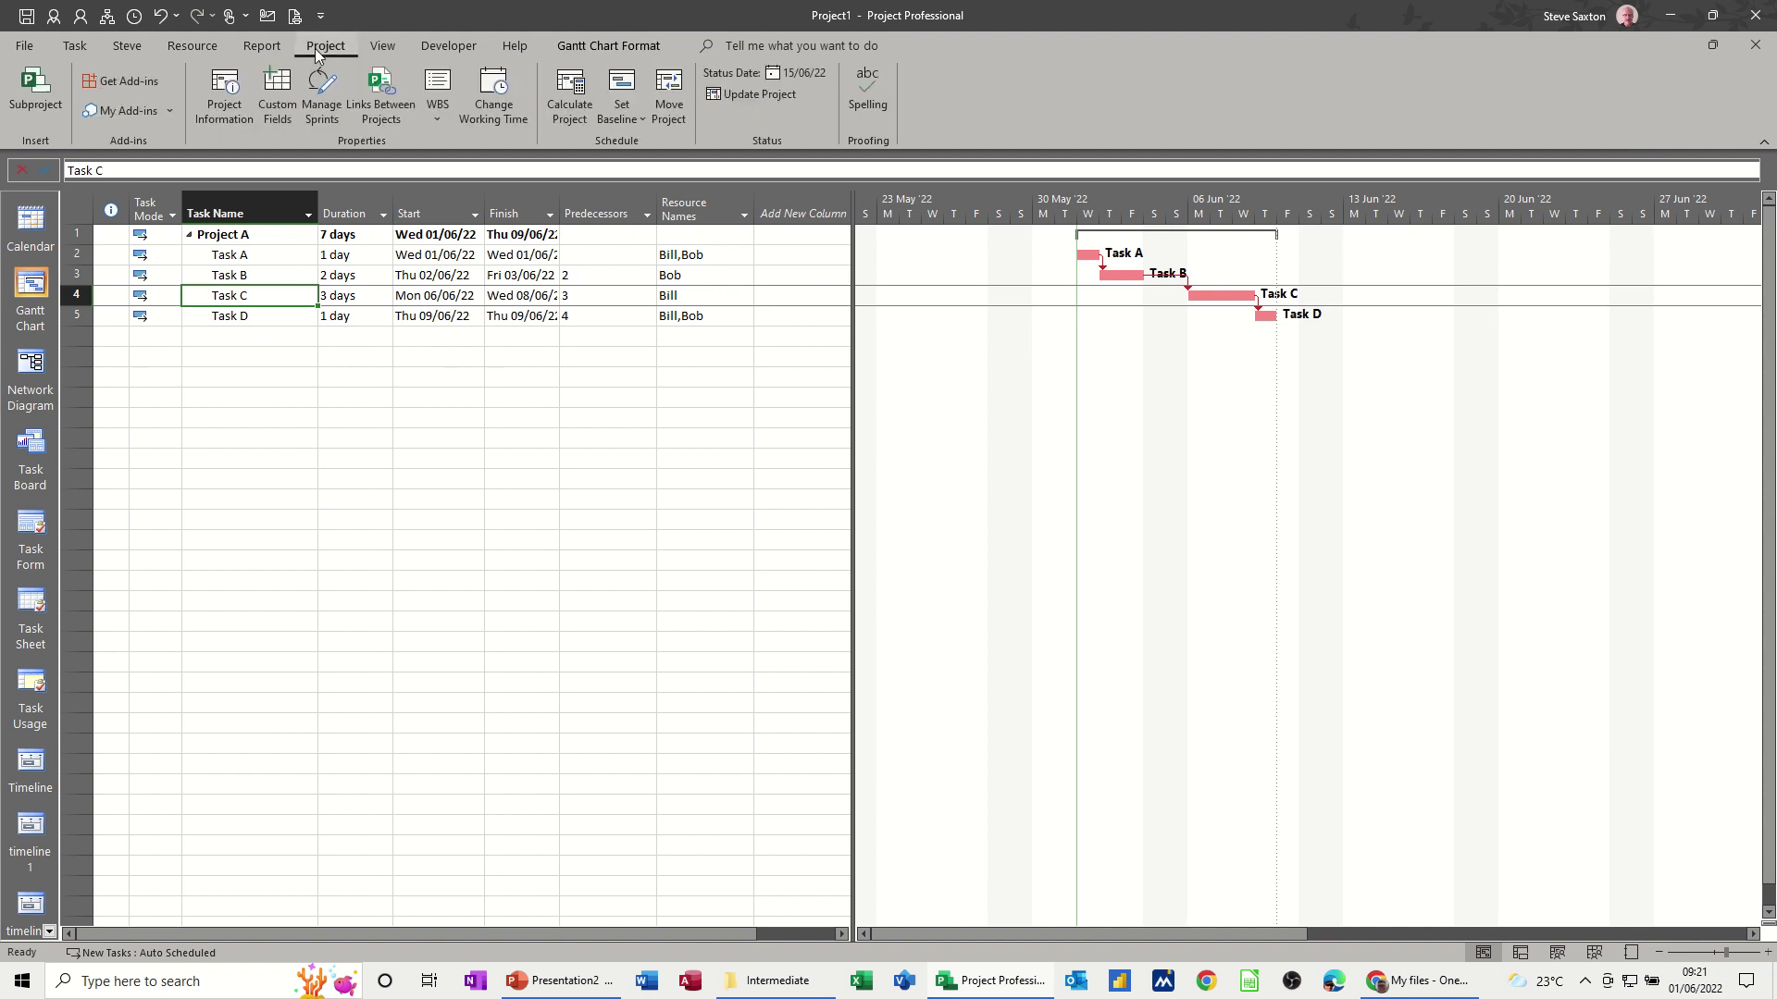
click(636, 122)
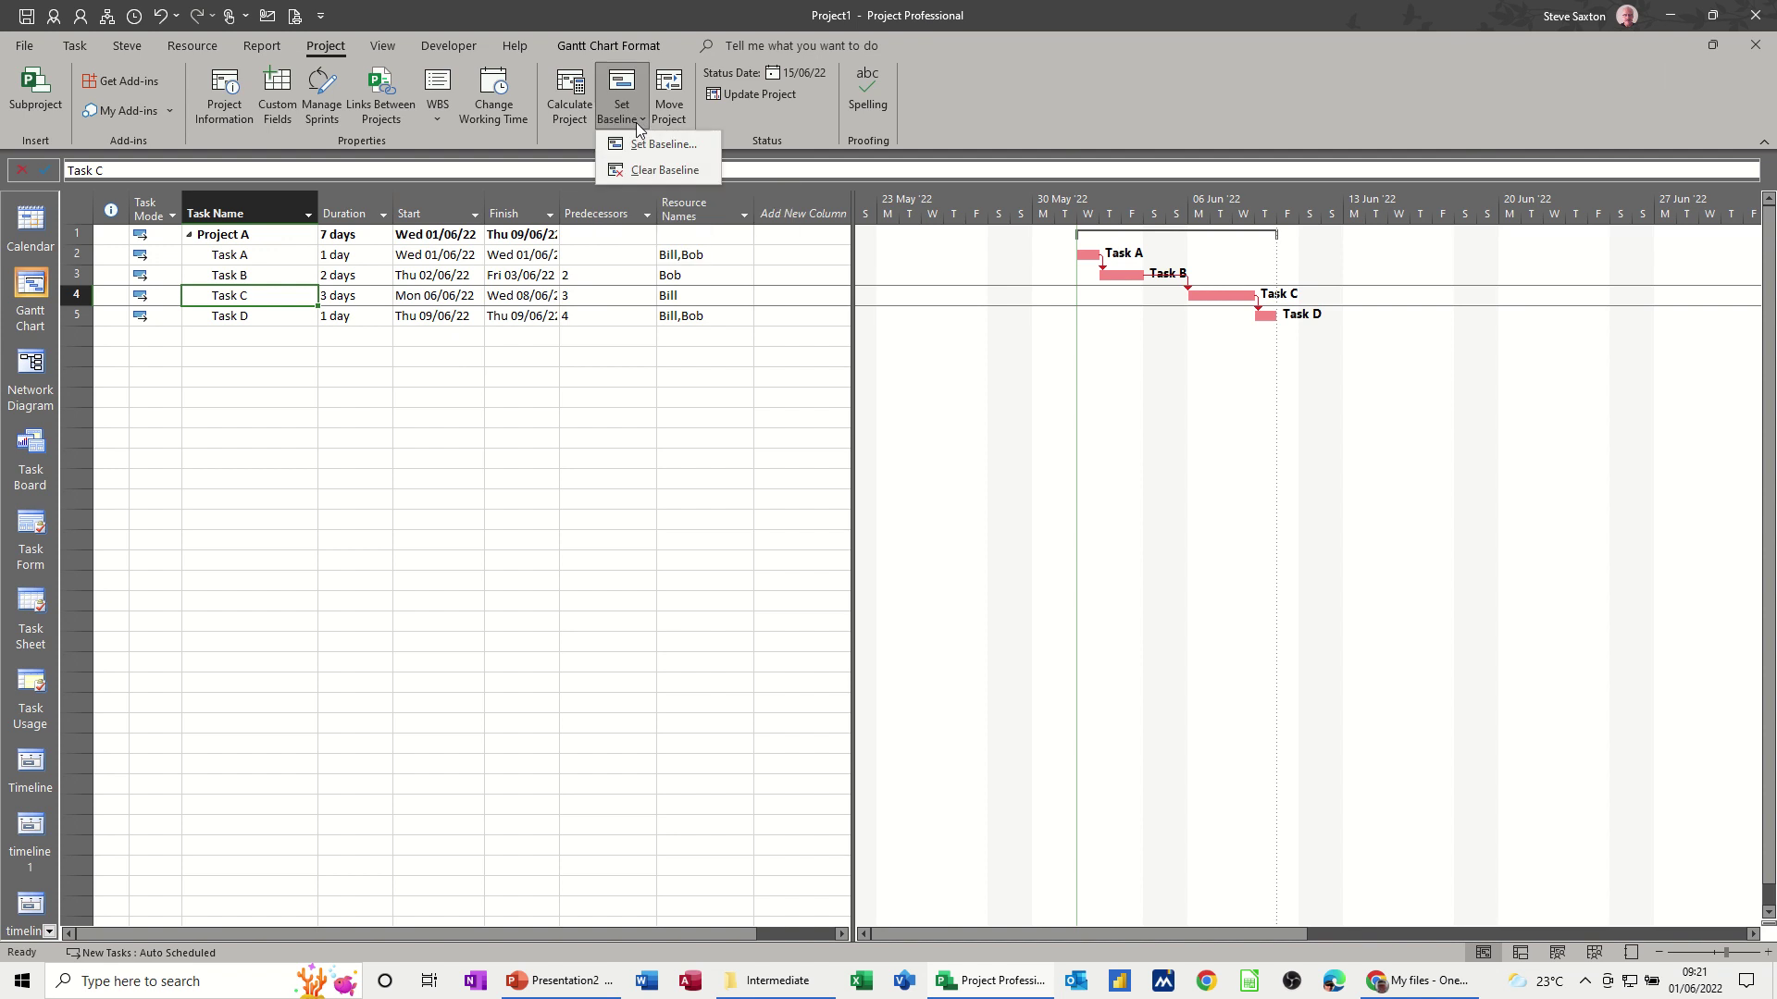
click(652, 146)
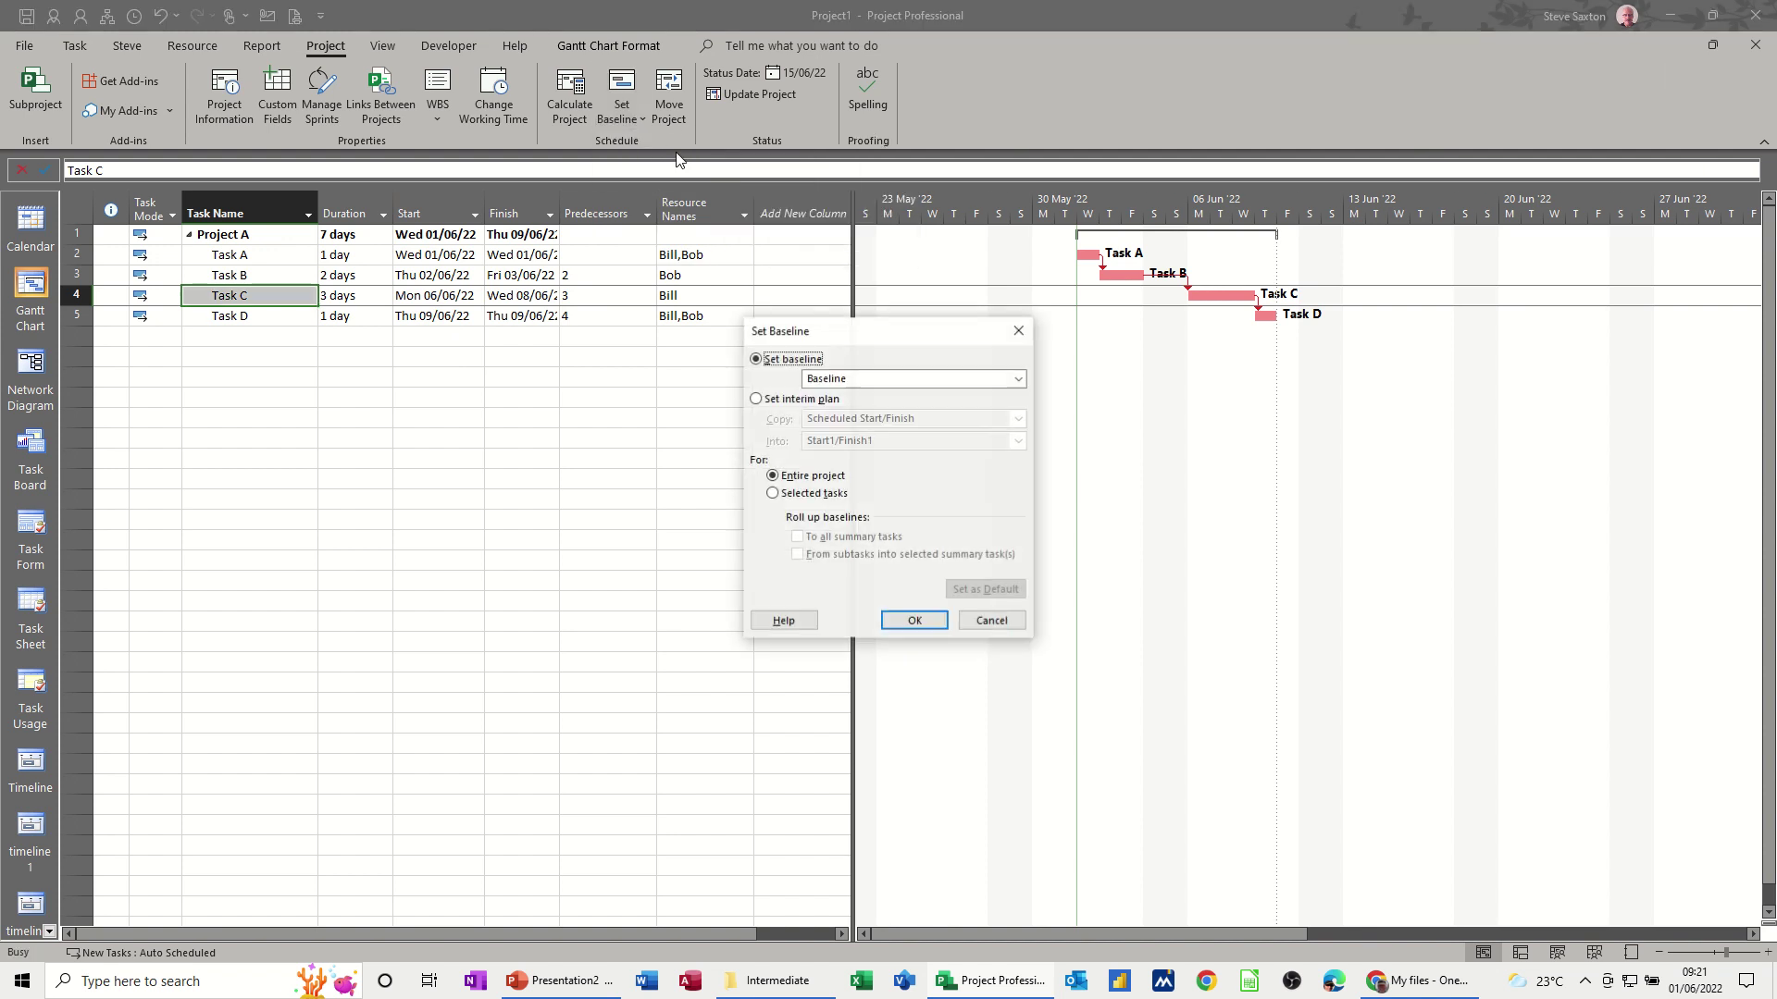
click(1018, 383)
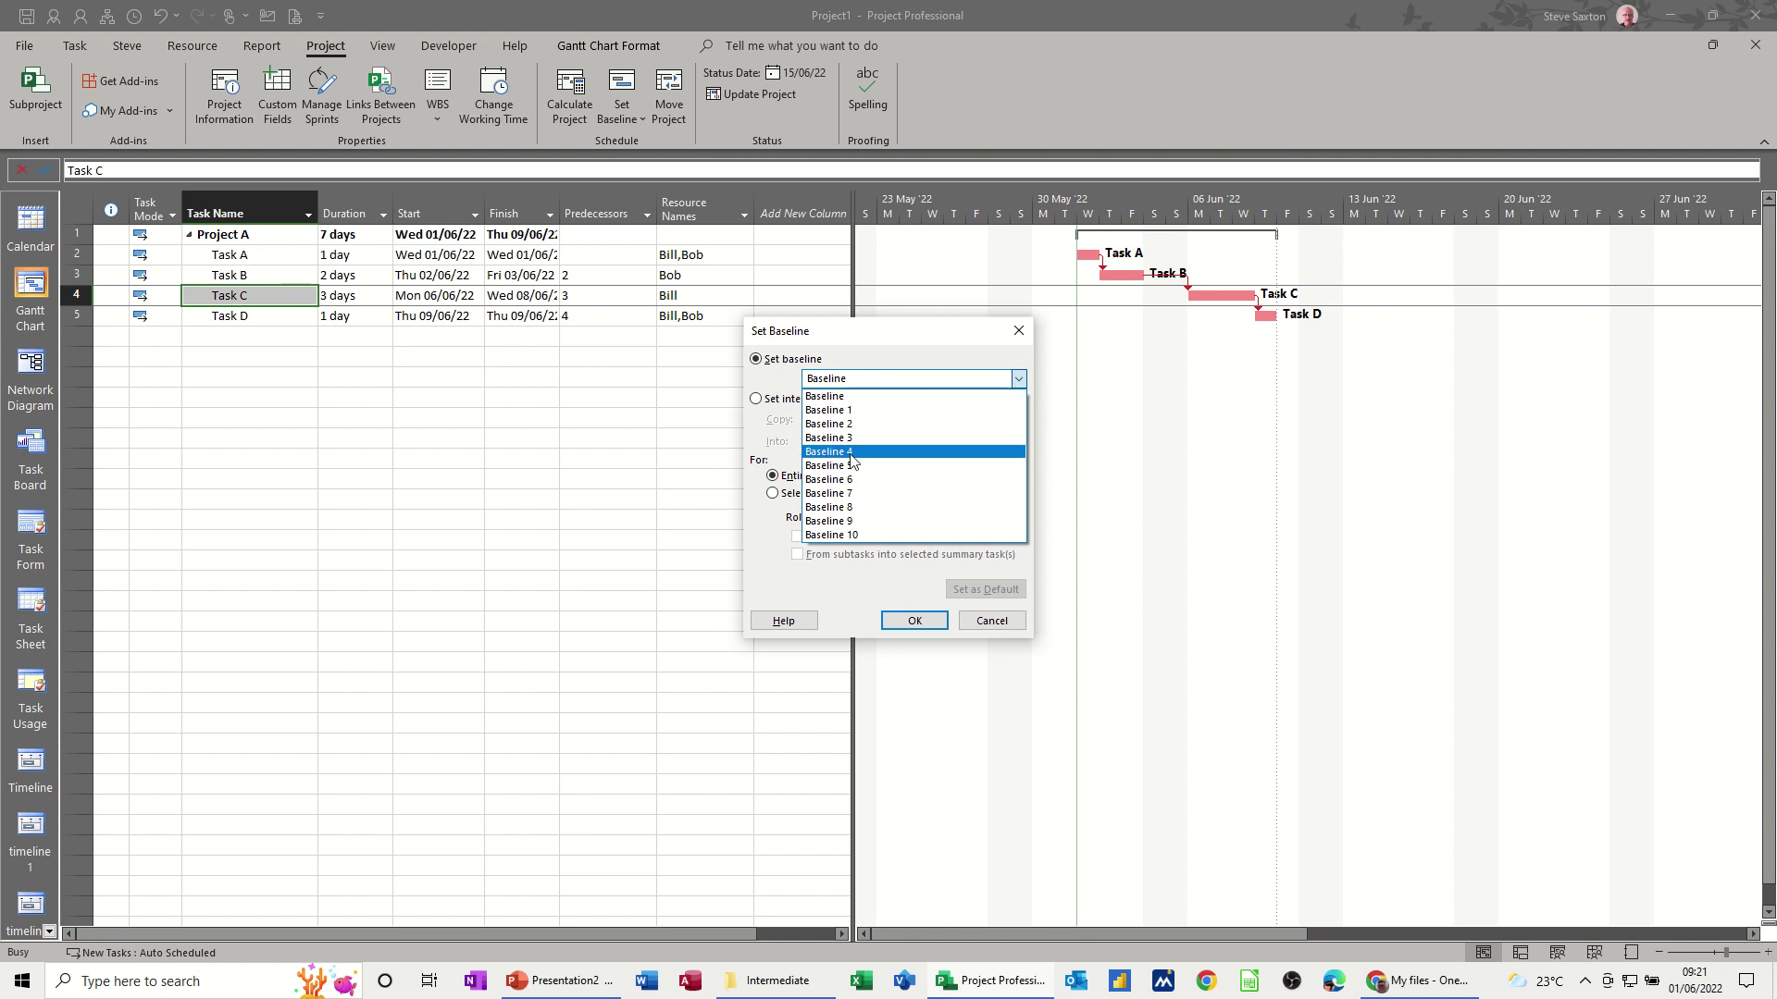
click(826, 398)
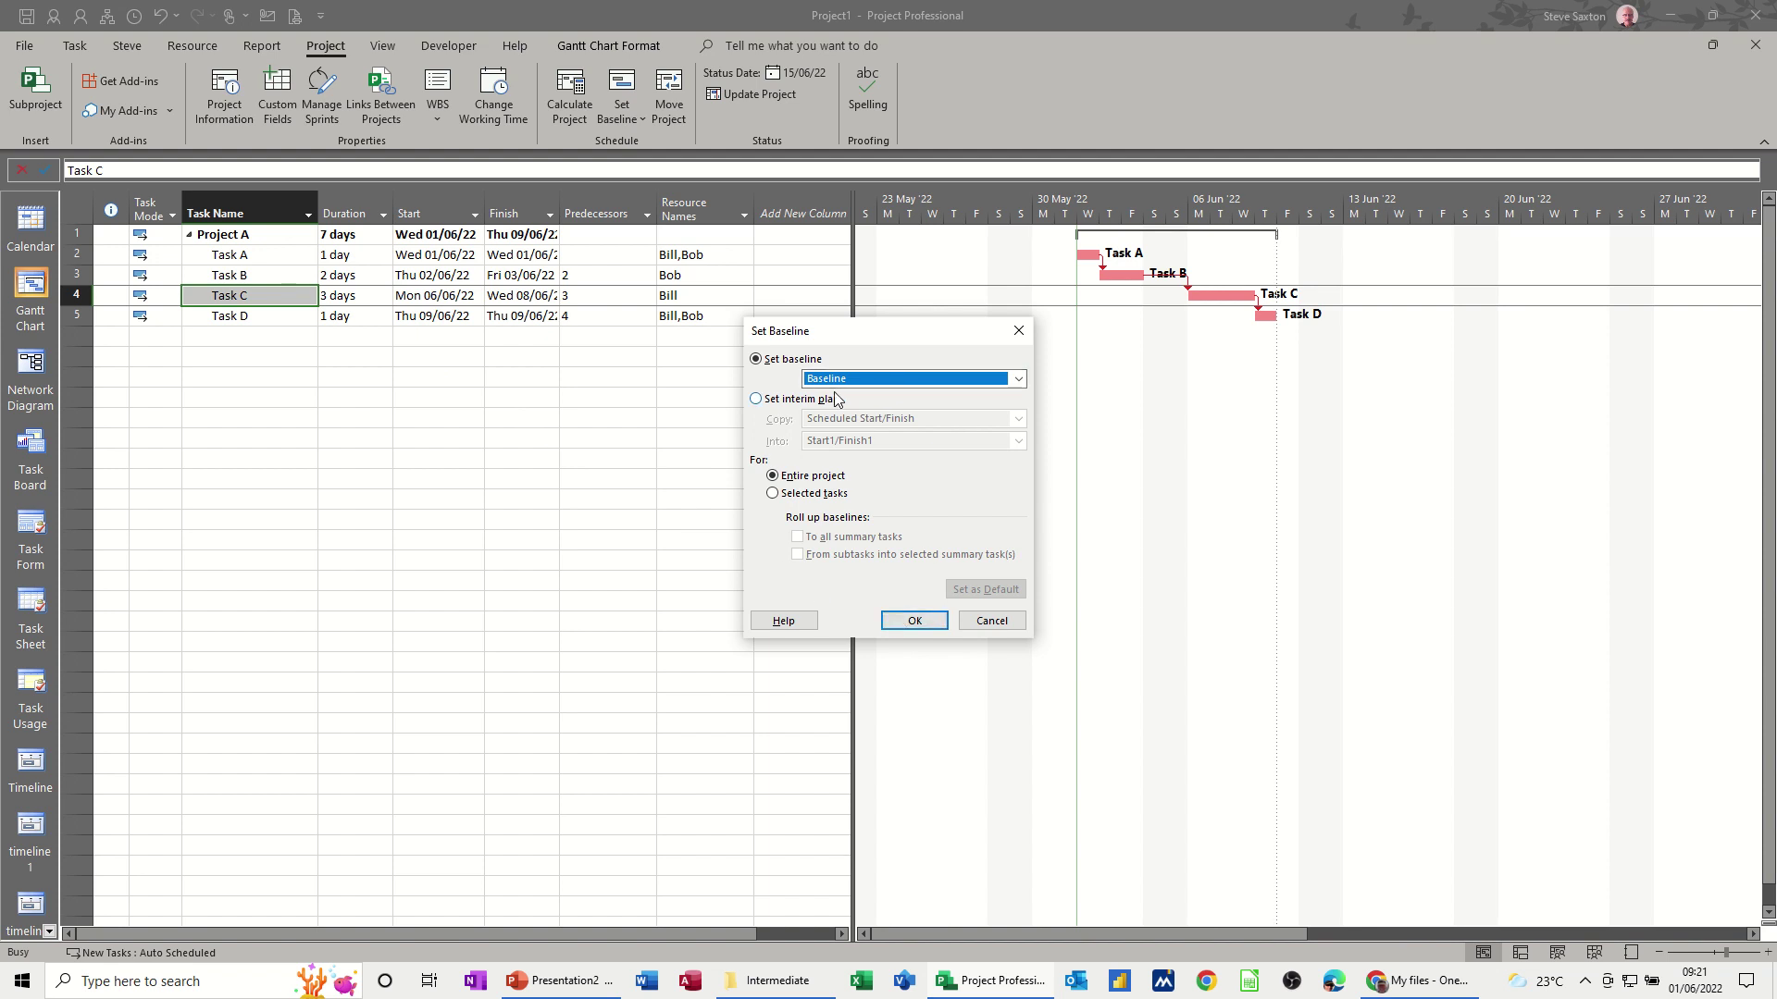
click(914, 622)
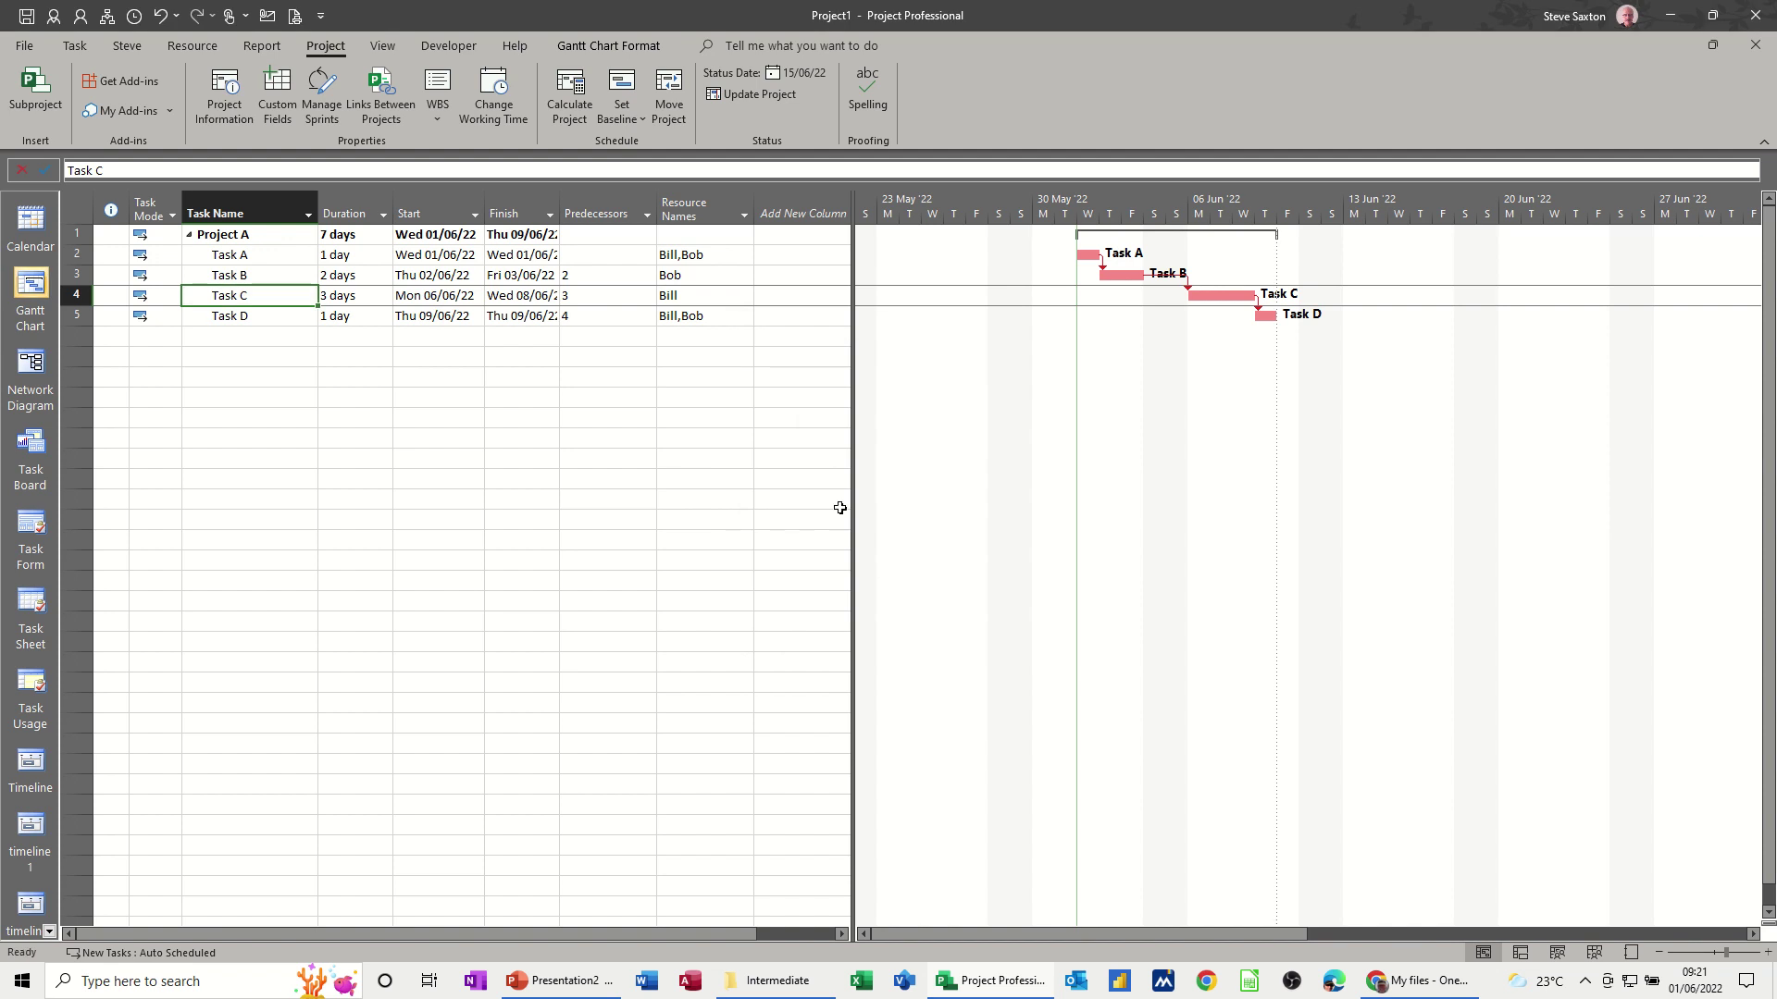
Step: With Task A selected, review the View tab's Tables list without changing the table
click(248, 335)
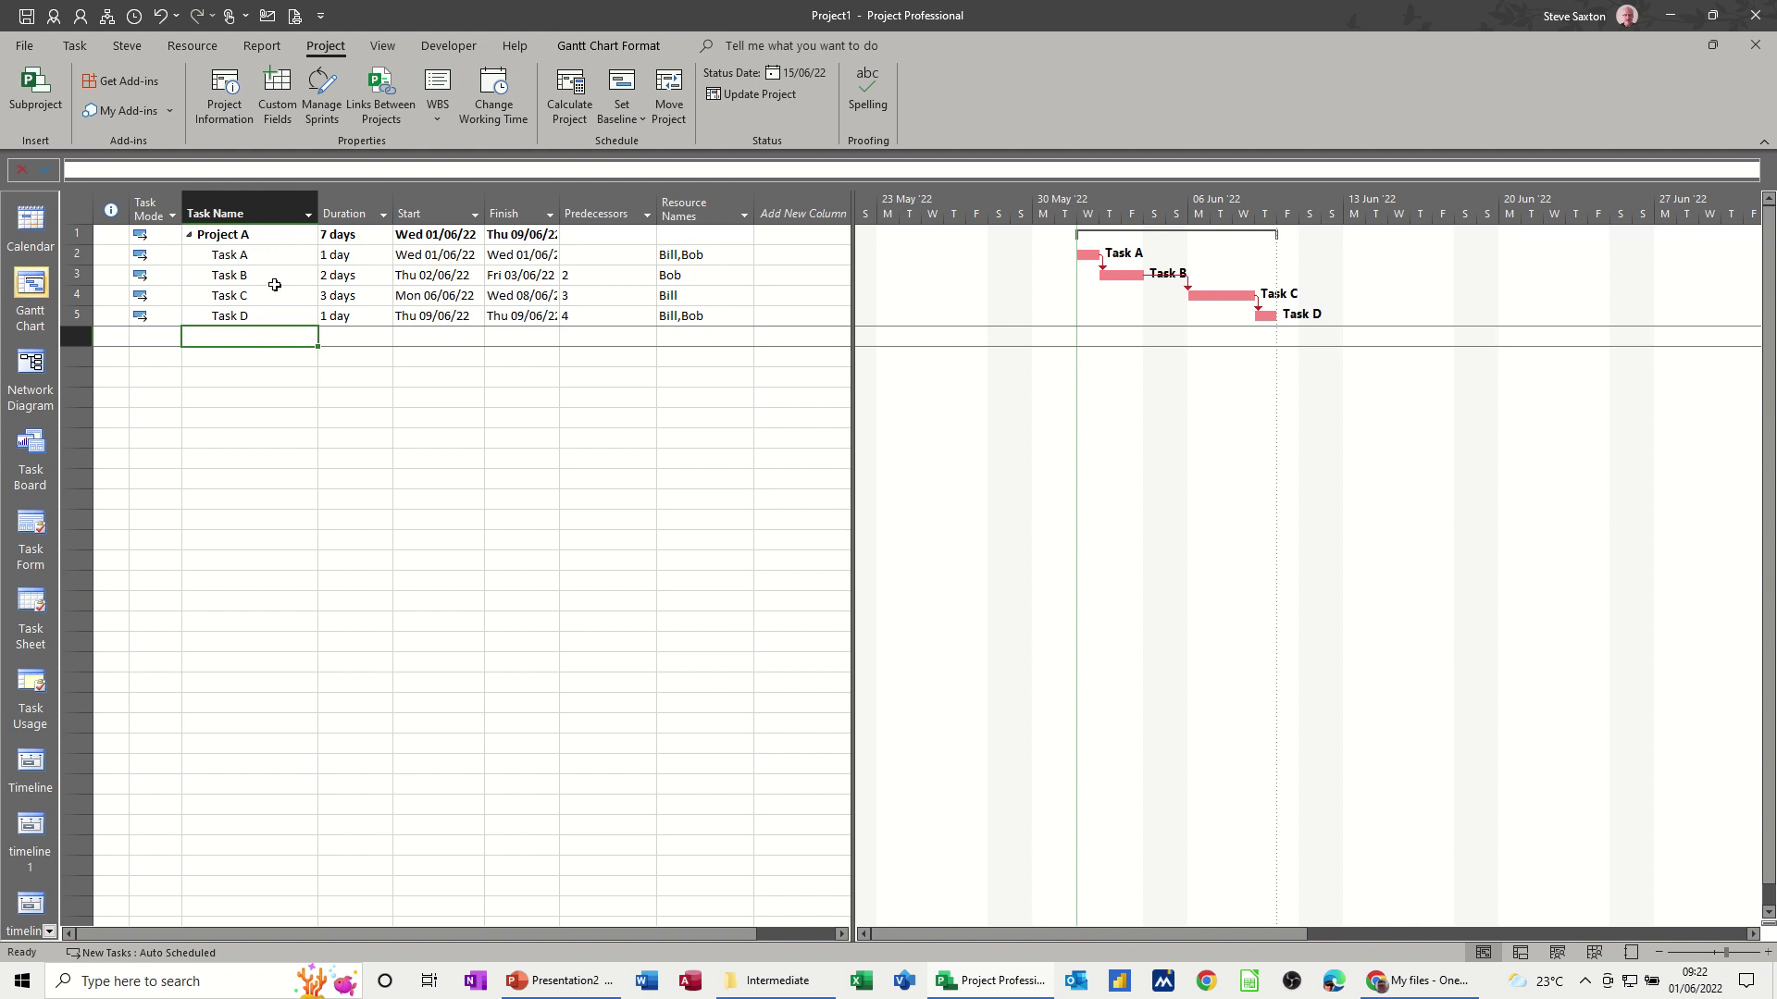
click(269, 256)
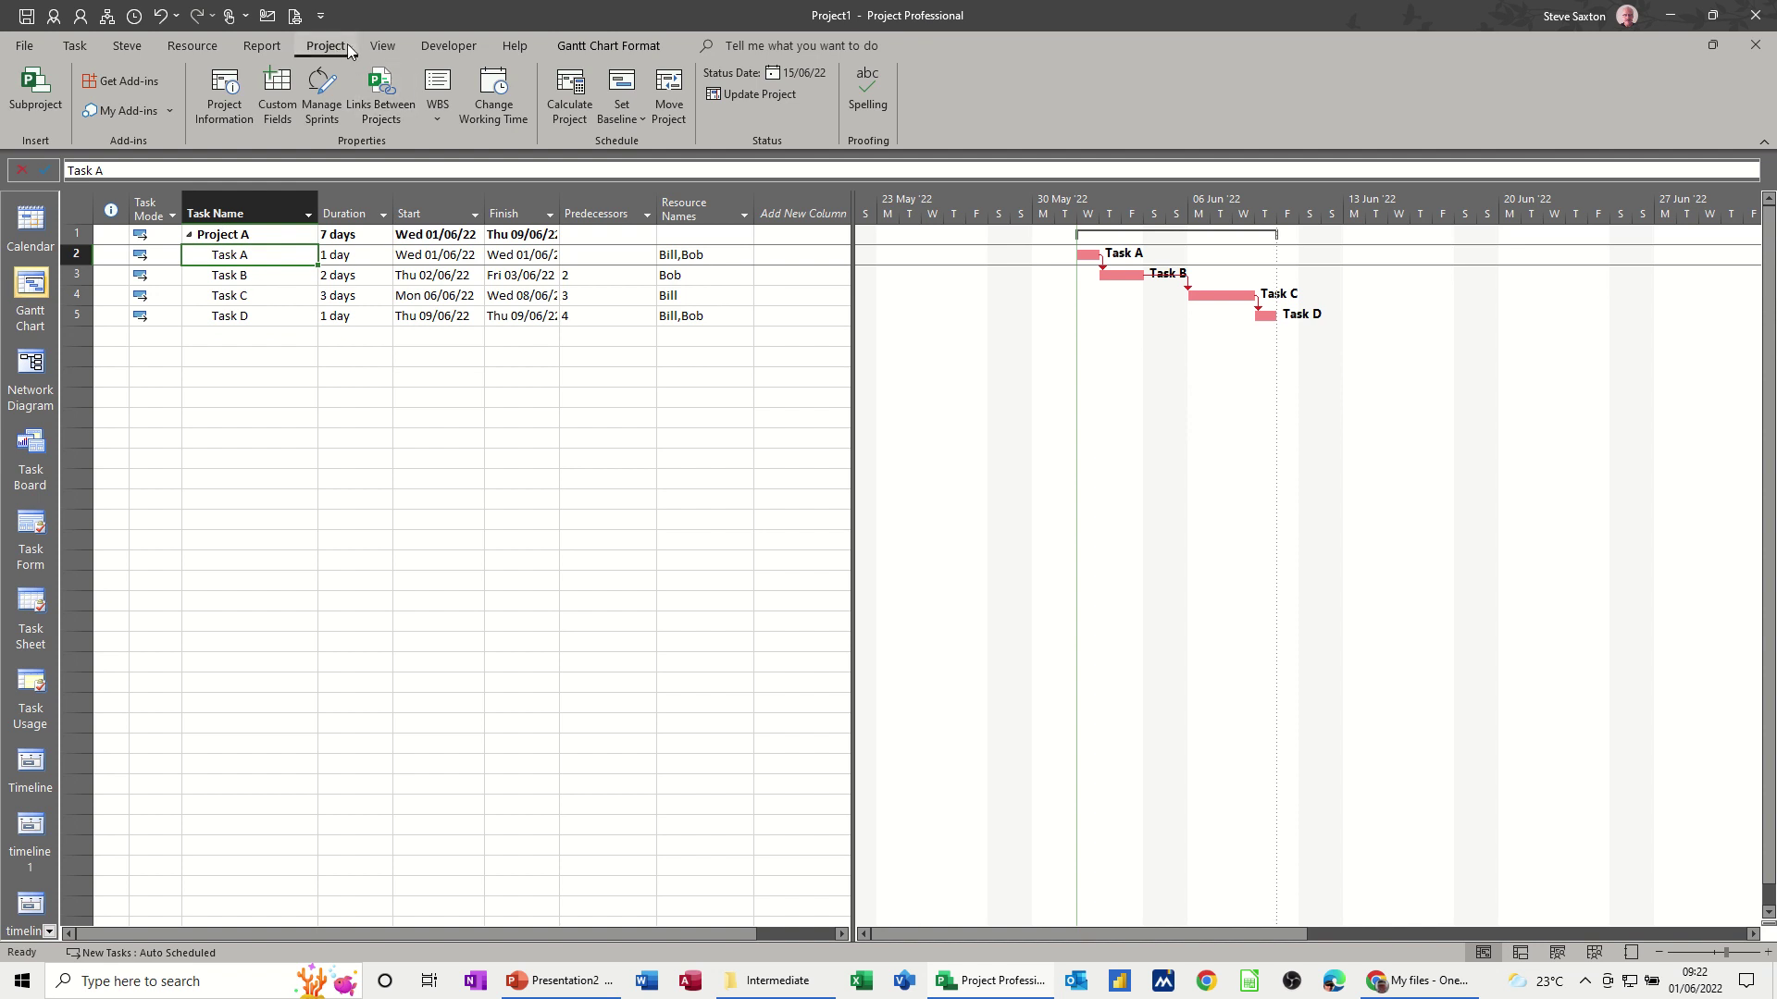
click(382, 46)
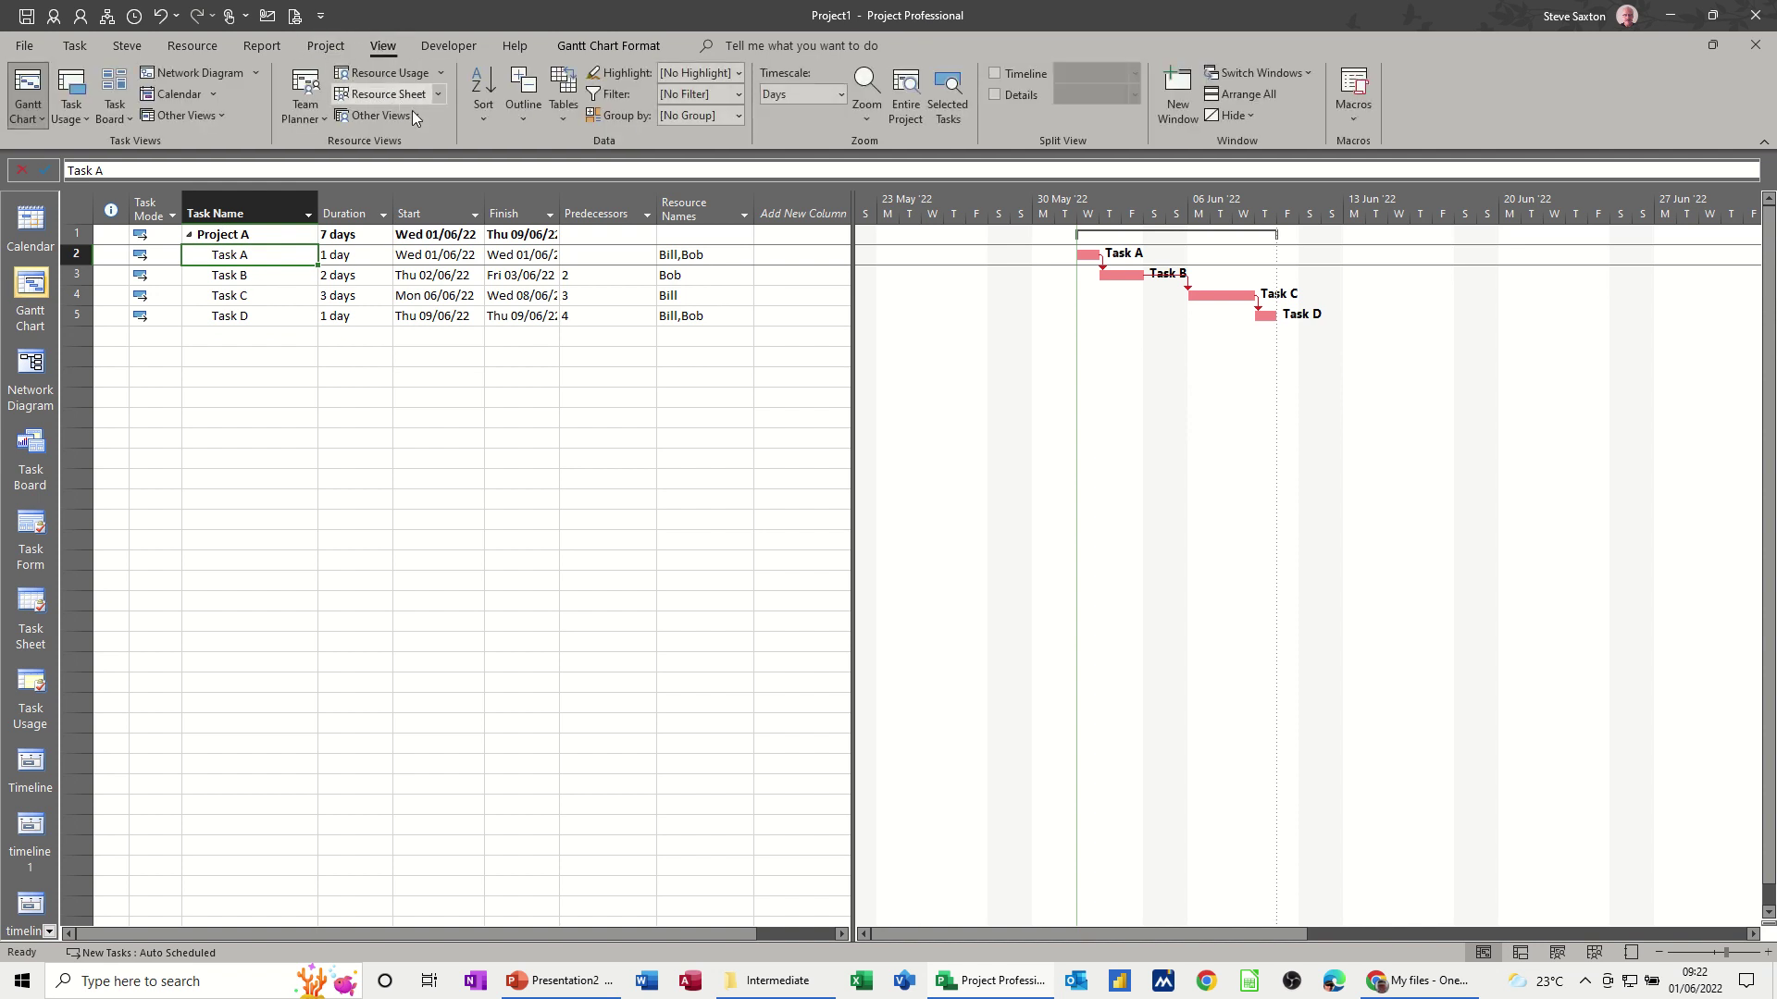
click(559, 118)
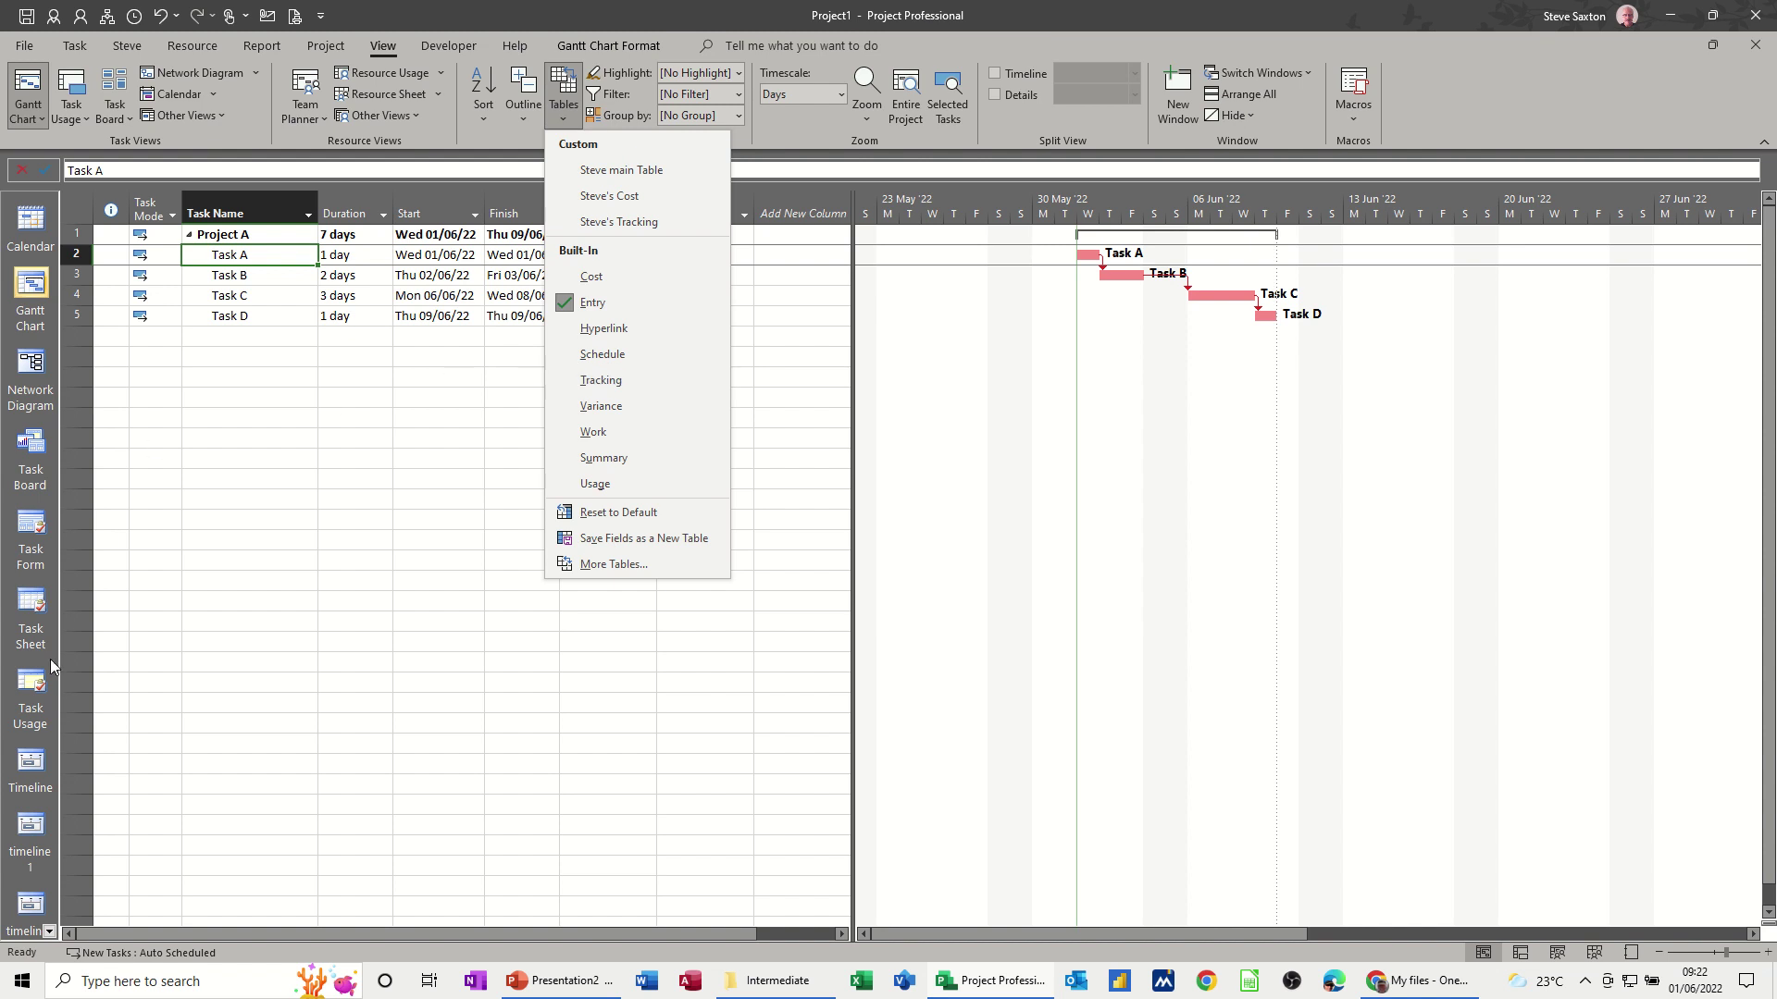
click(226, 482)
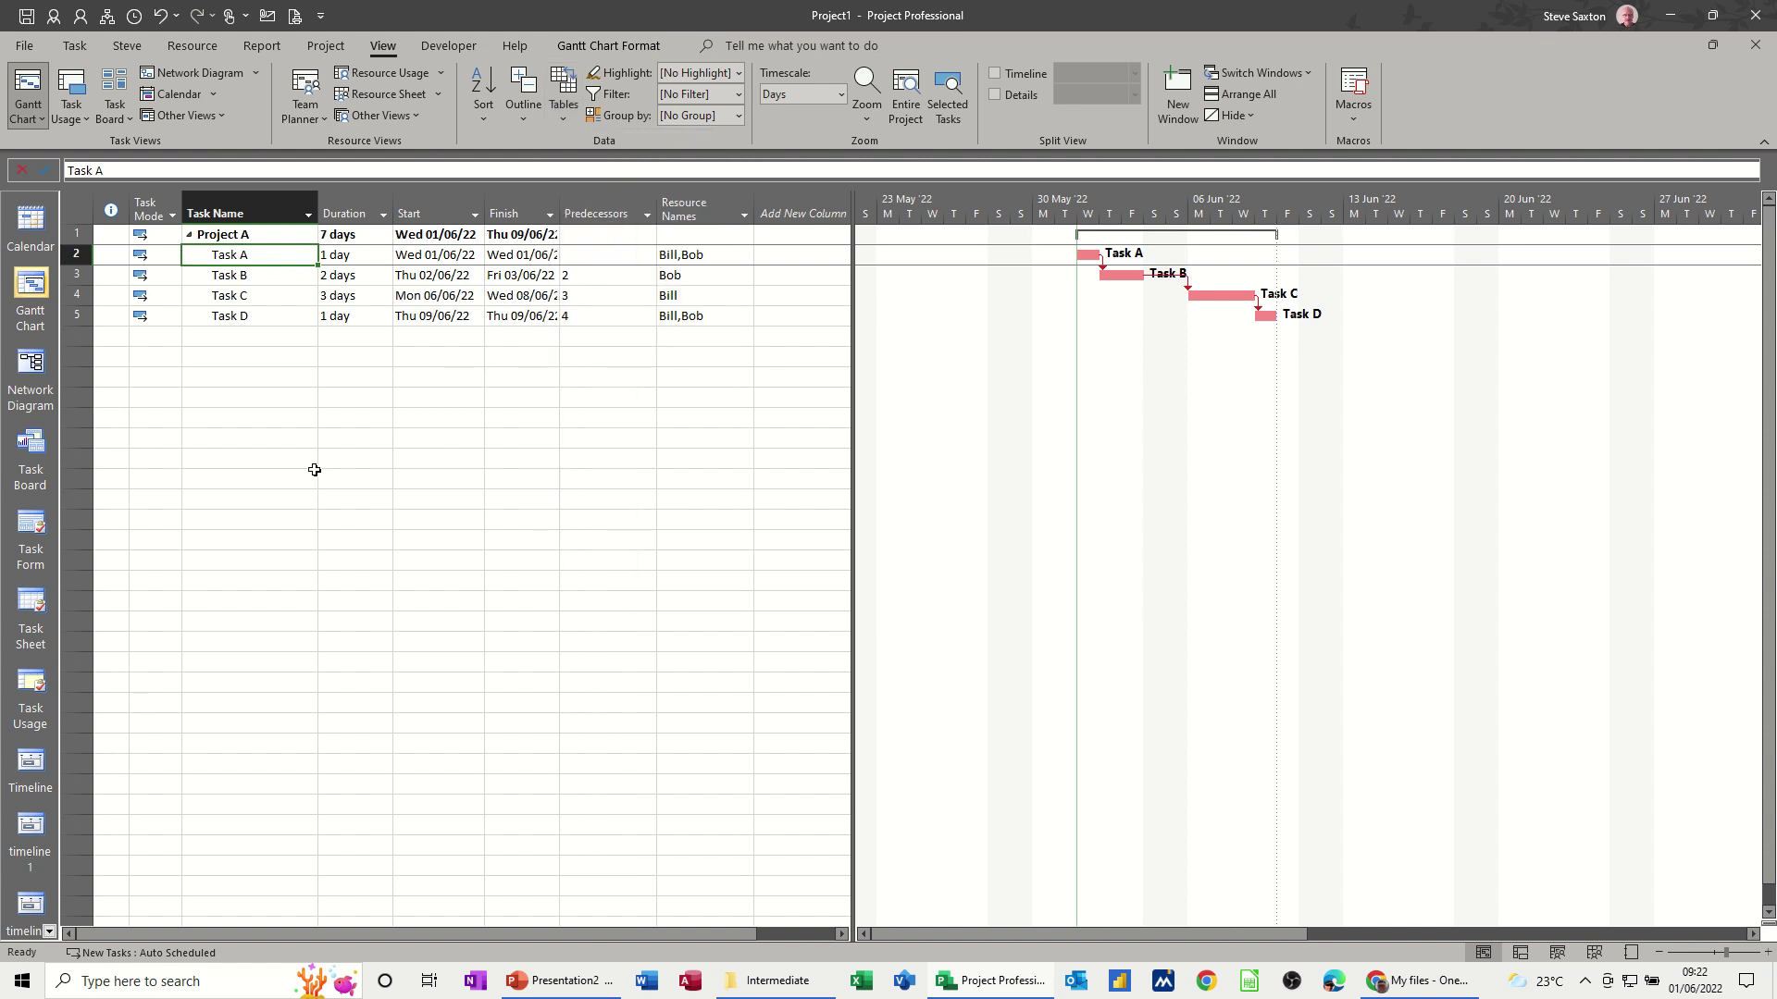
Step: Switch to the Tracking Gantt view and apply the Tracking table
click(47, 929)
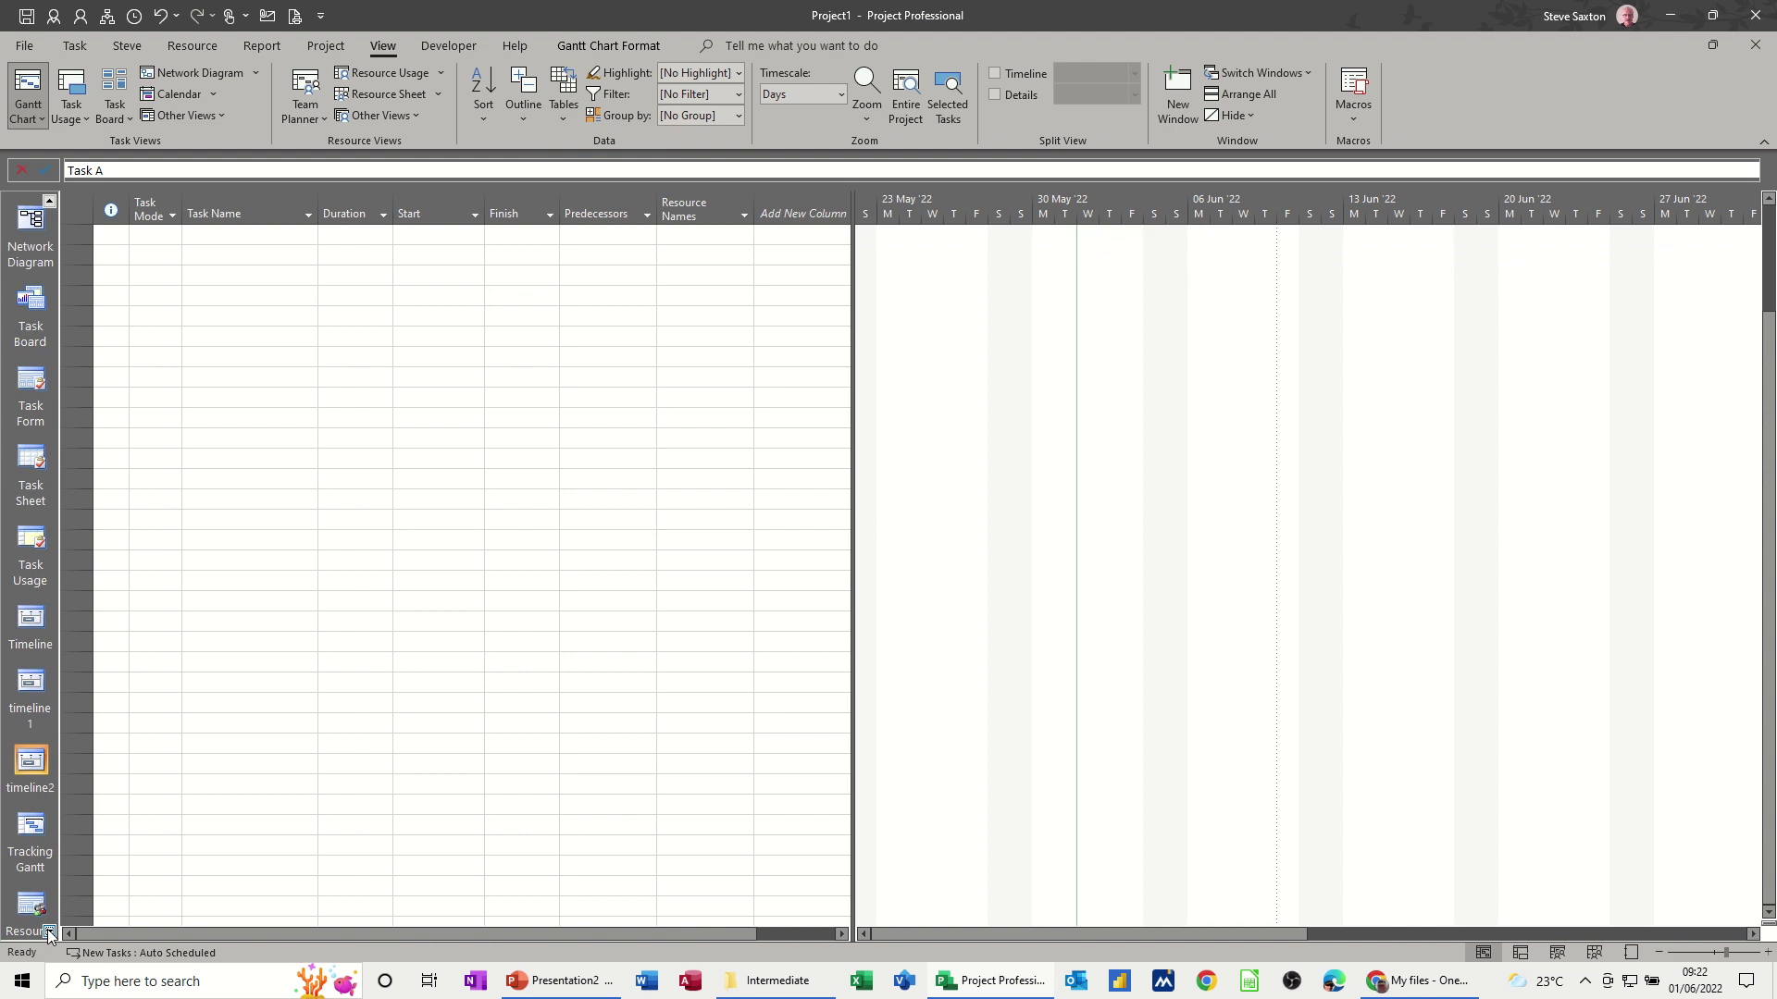
click(28, 833)
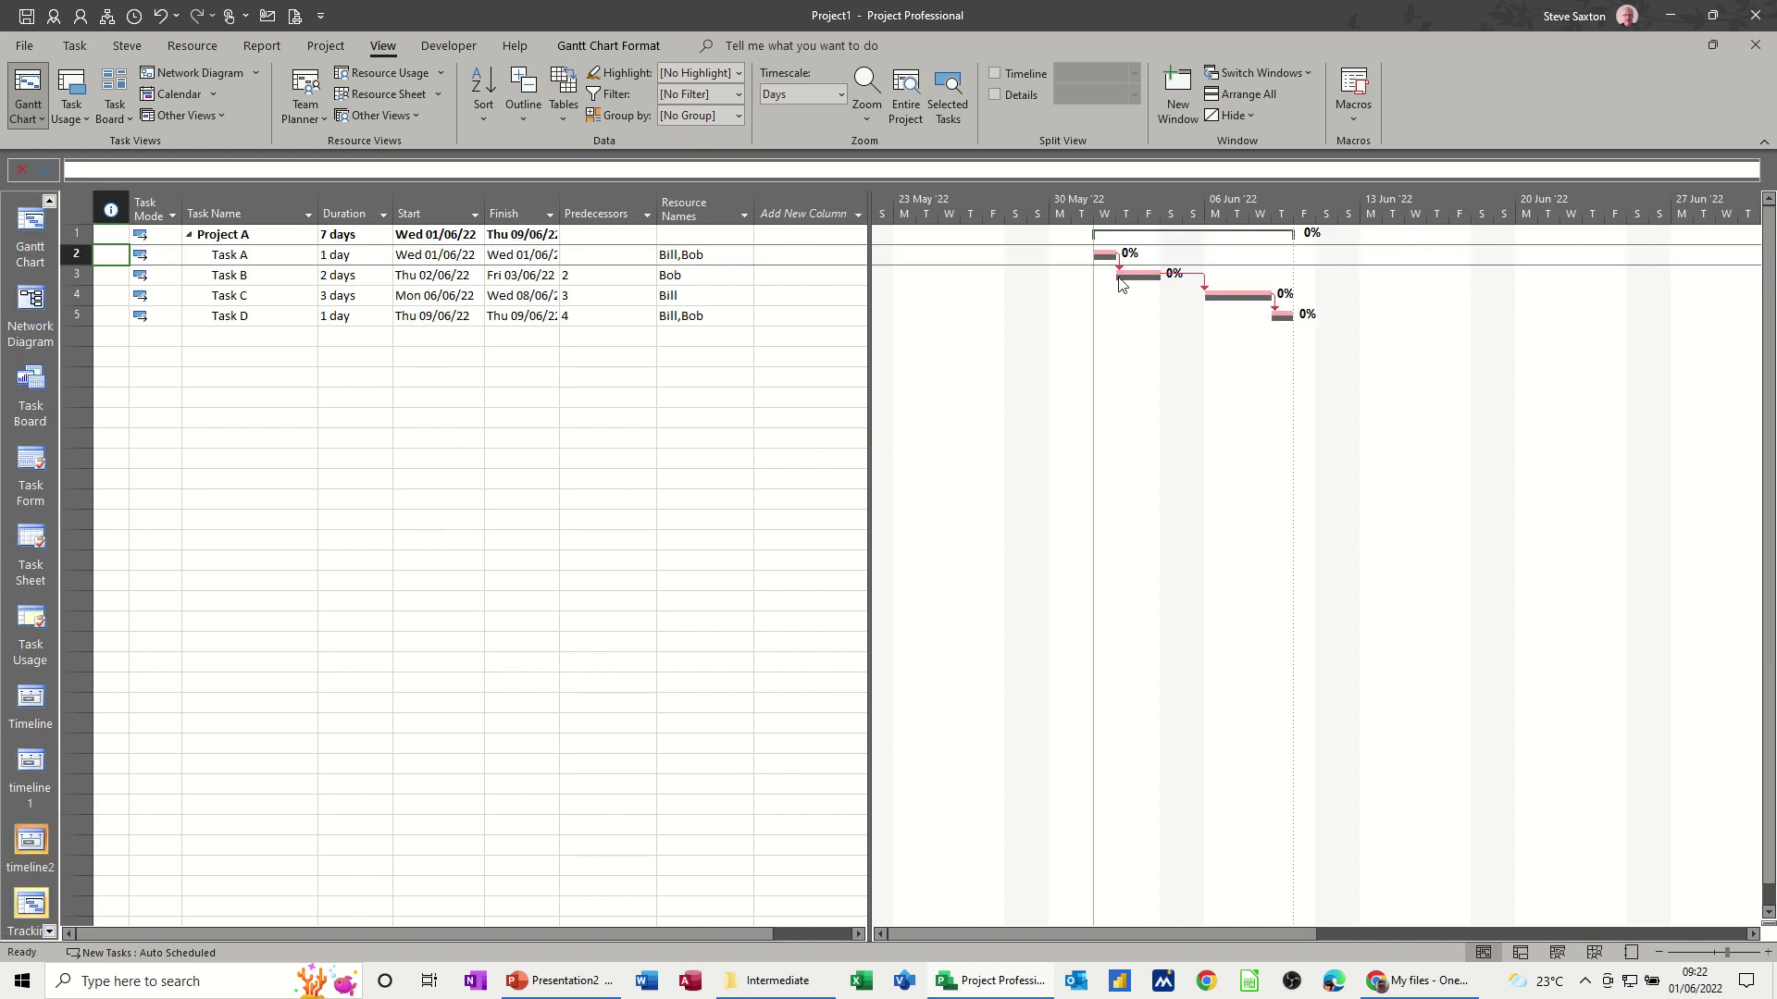
mouse_move(1122, 287)
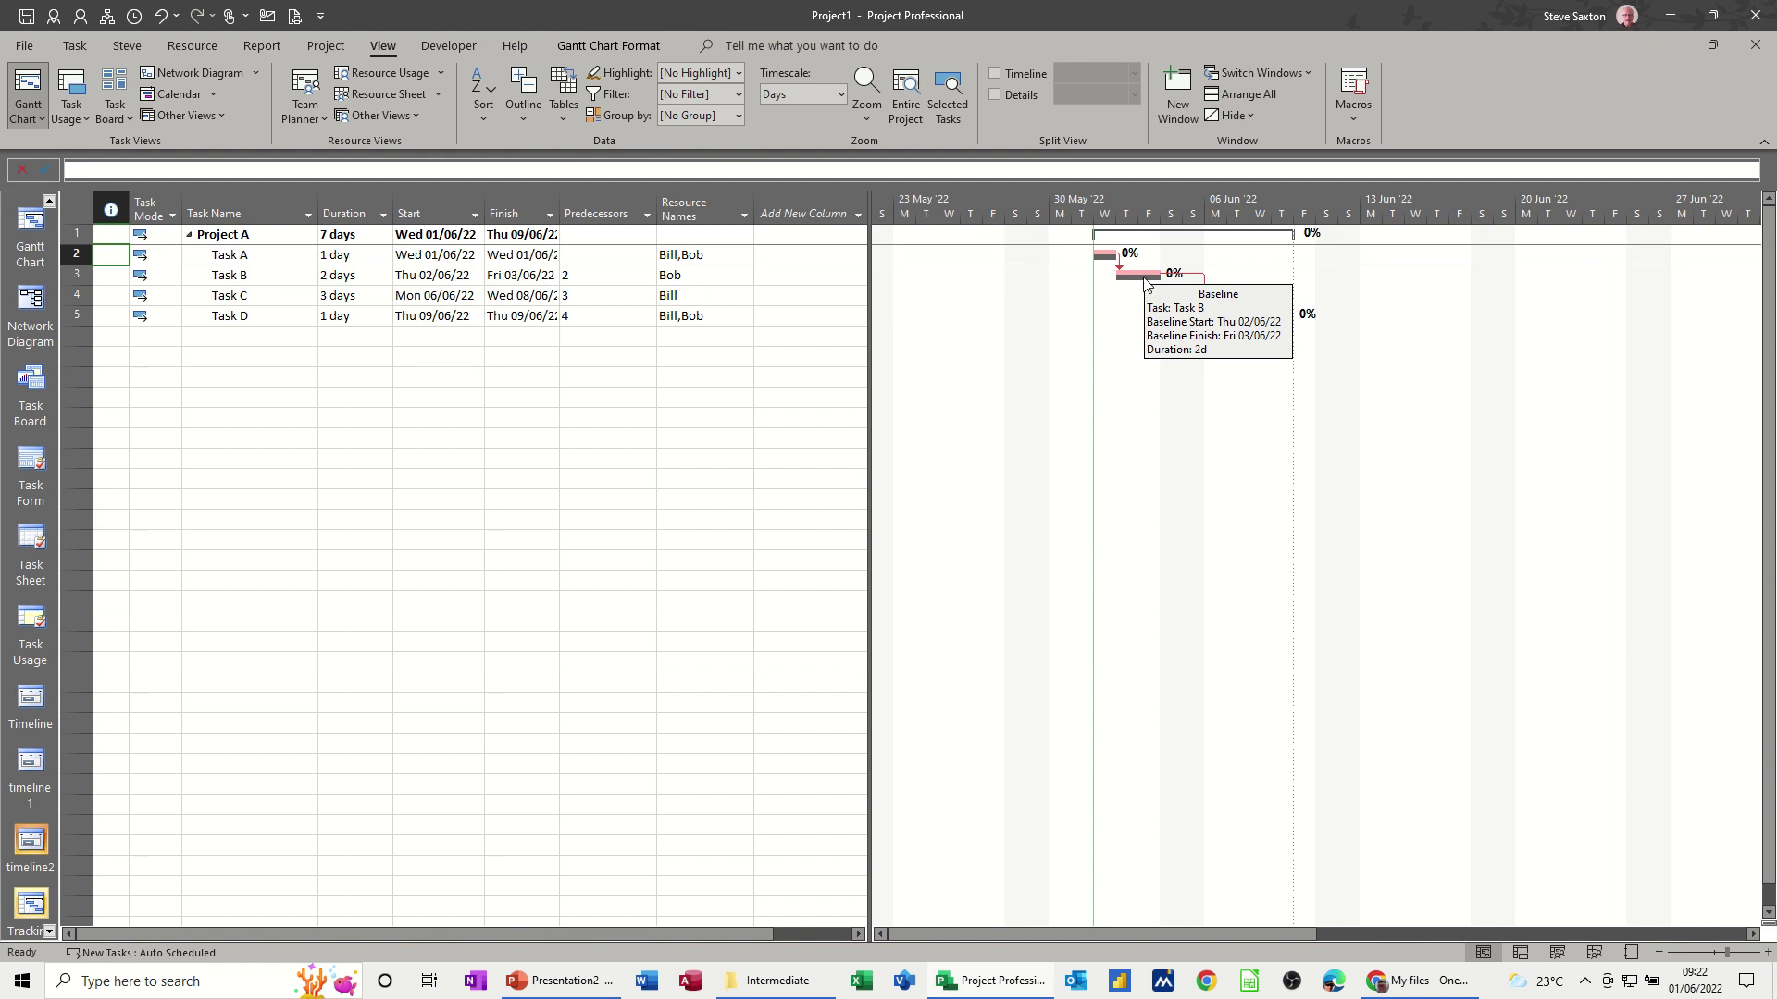
click(235, 256)
click(563, 120)
click(608, 383)
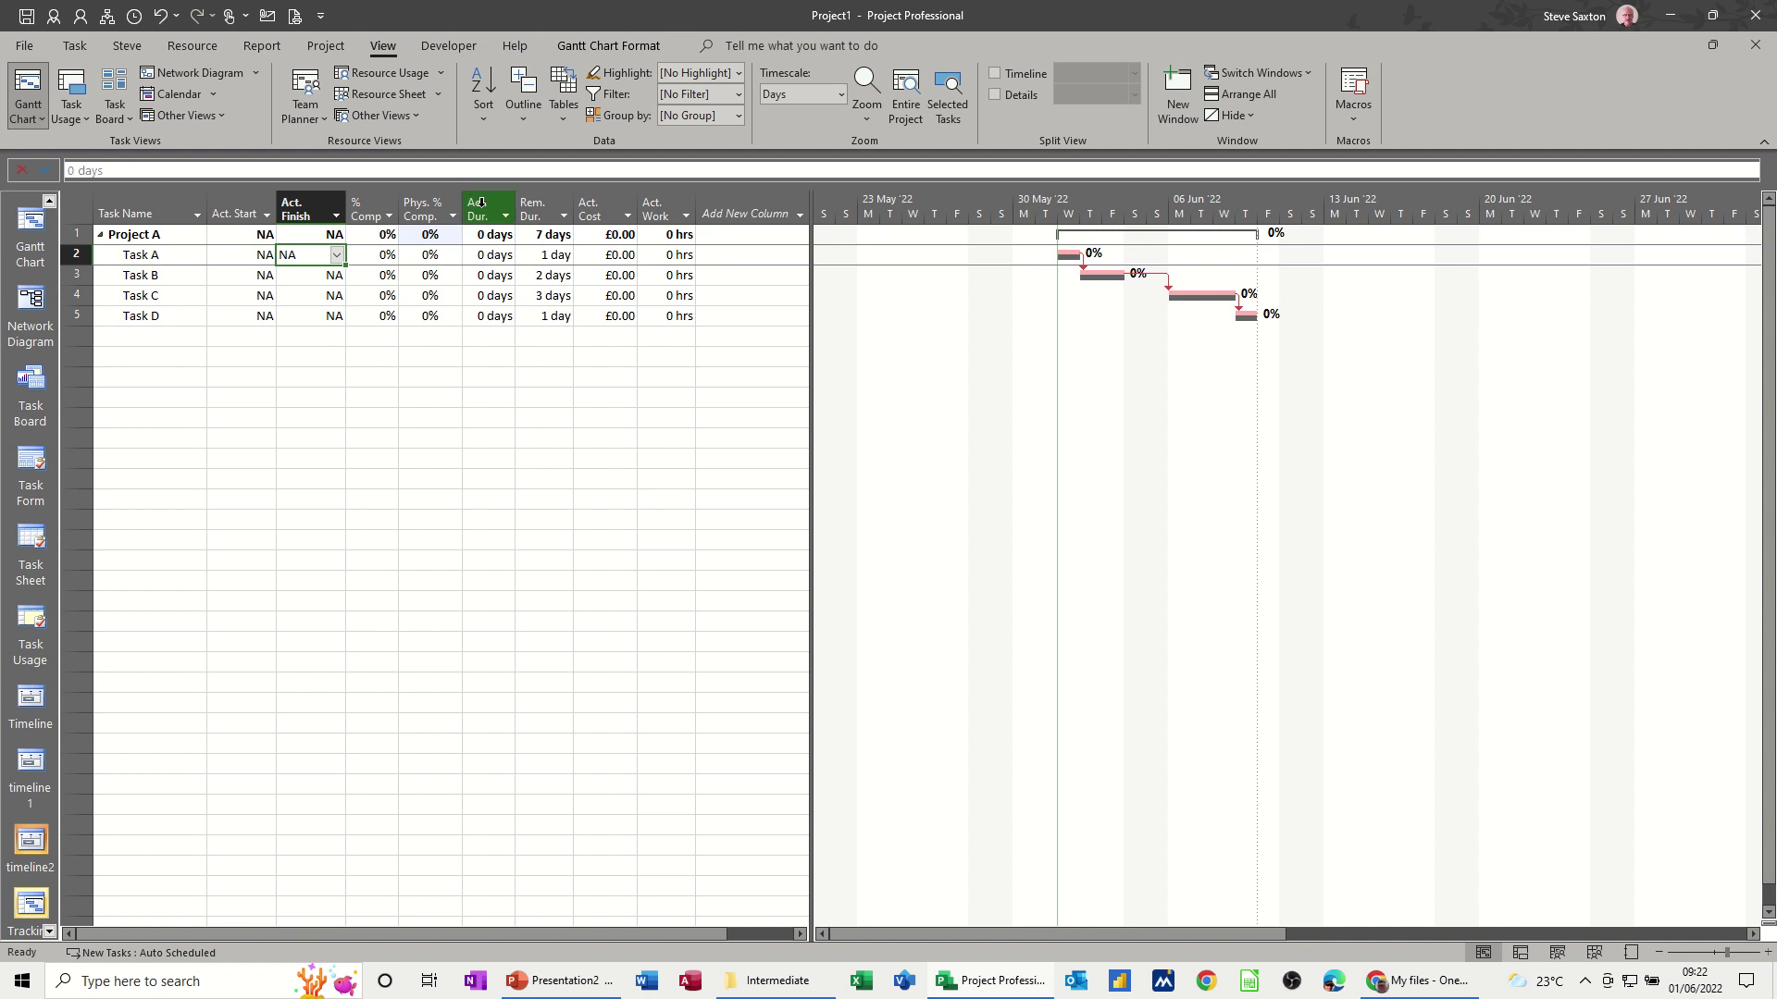
Step: Move Act. Dur. after % Comp and insert a Baseline Start column before % Comp
click(478, 213)
drag(478, 215, 340, 212)
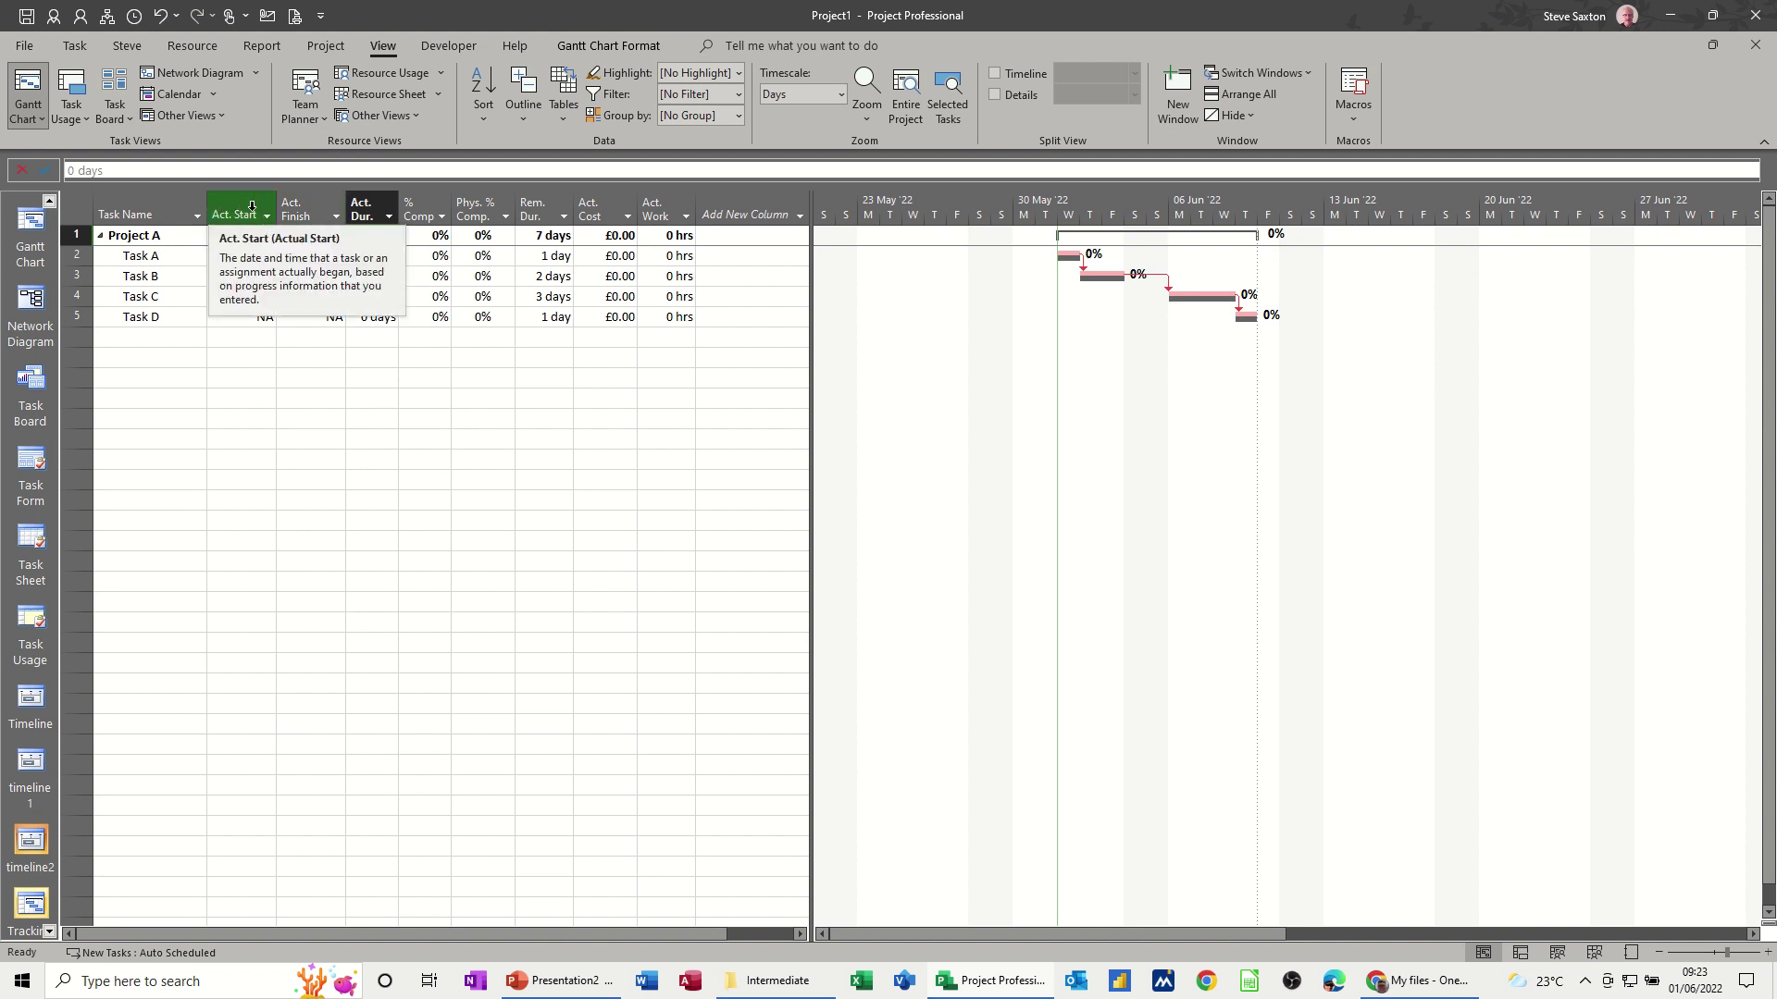
right_click(422, 199)
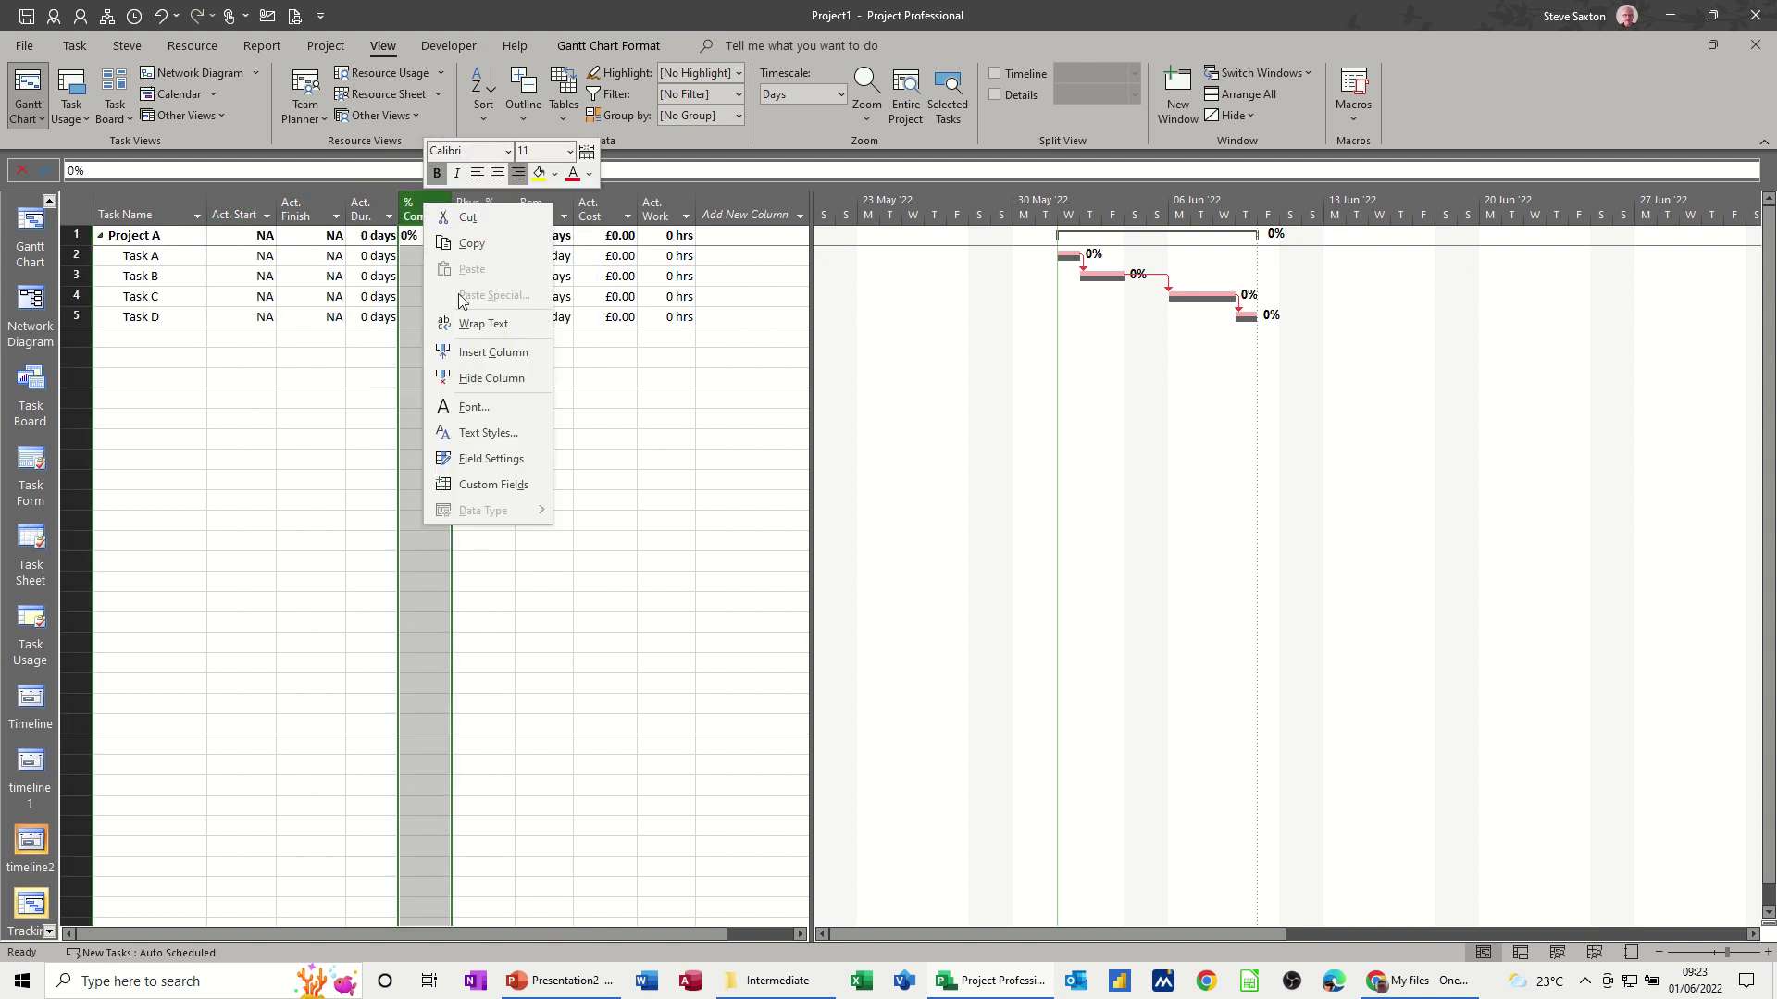
click(468, 354)
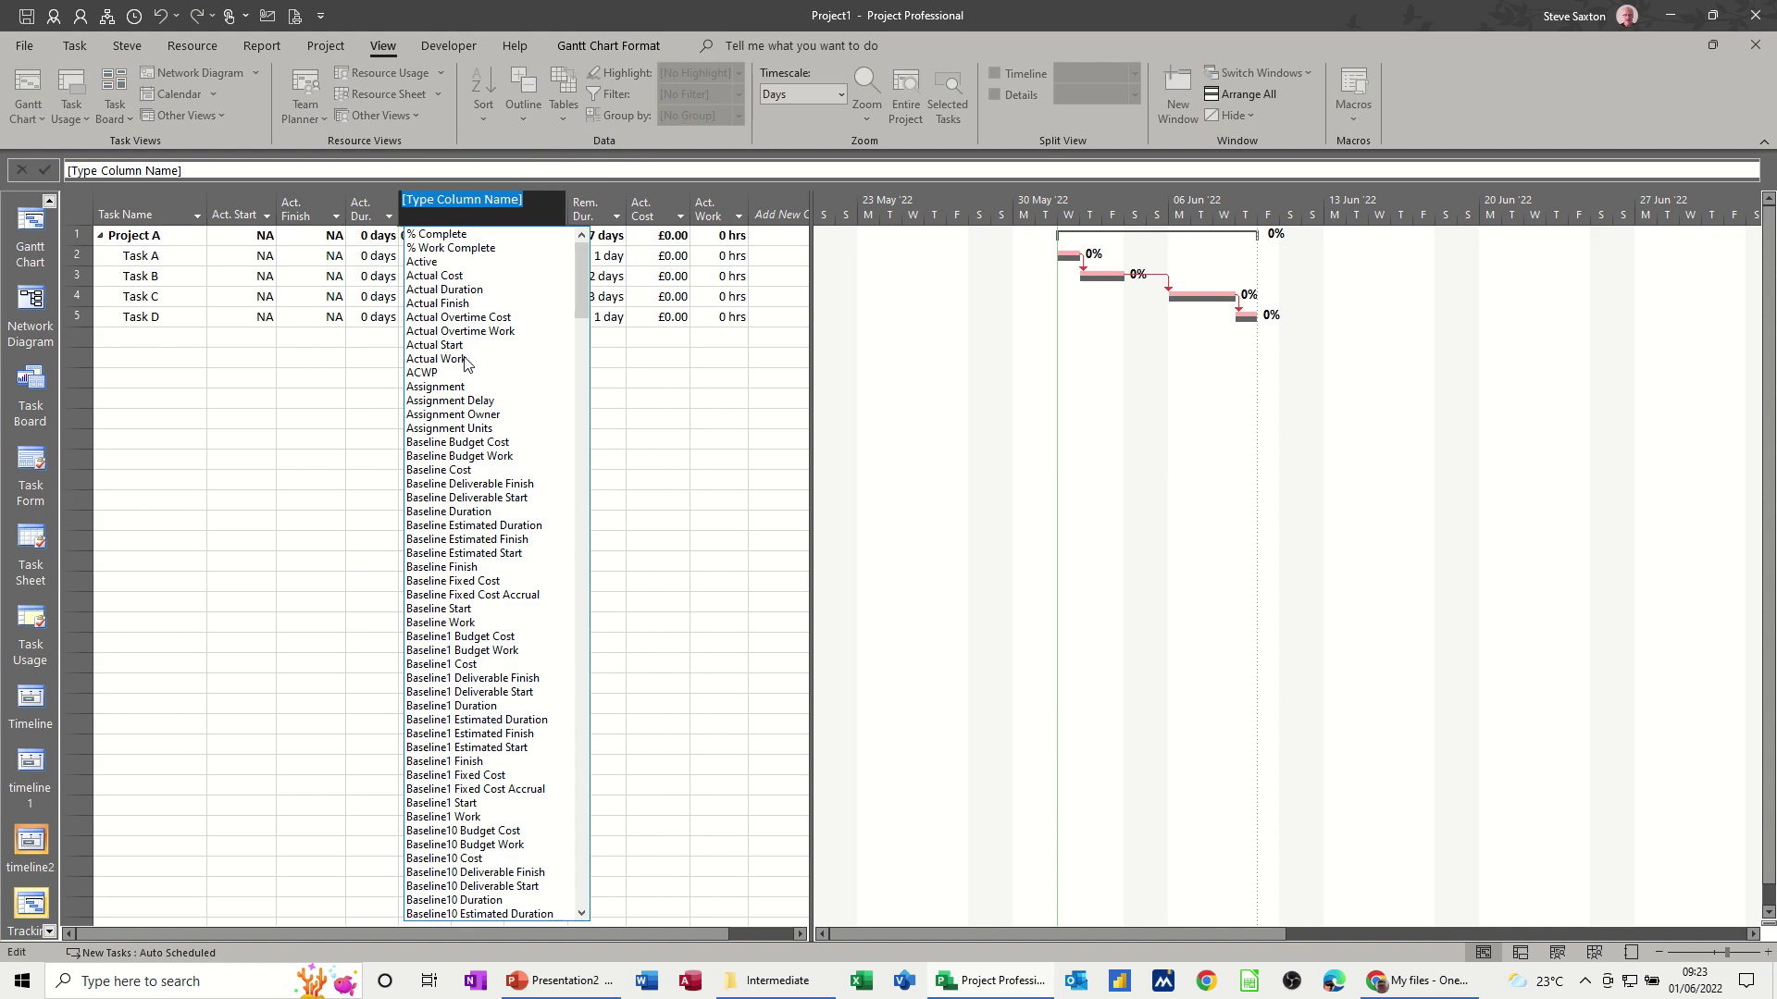
text(baseline Budget Cost)
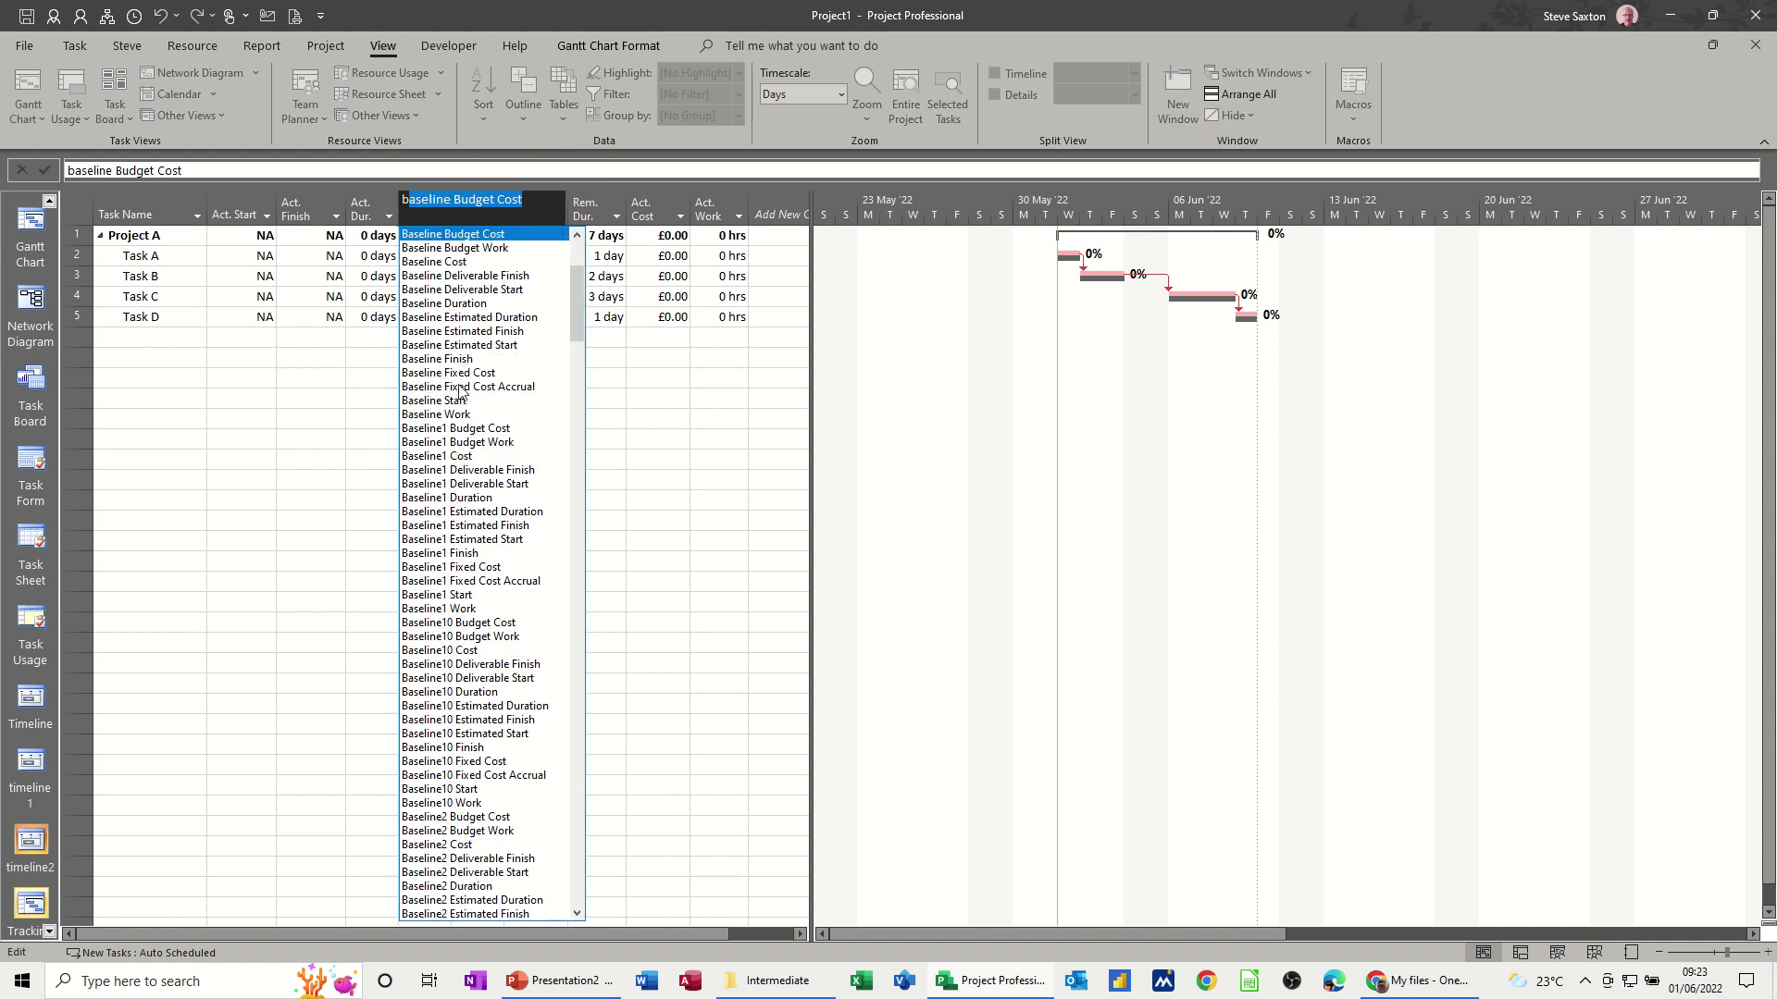
click(460, 401)
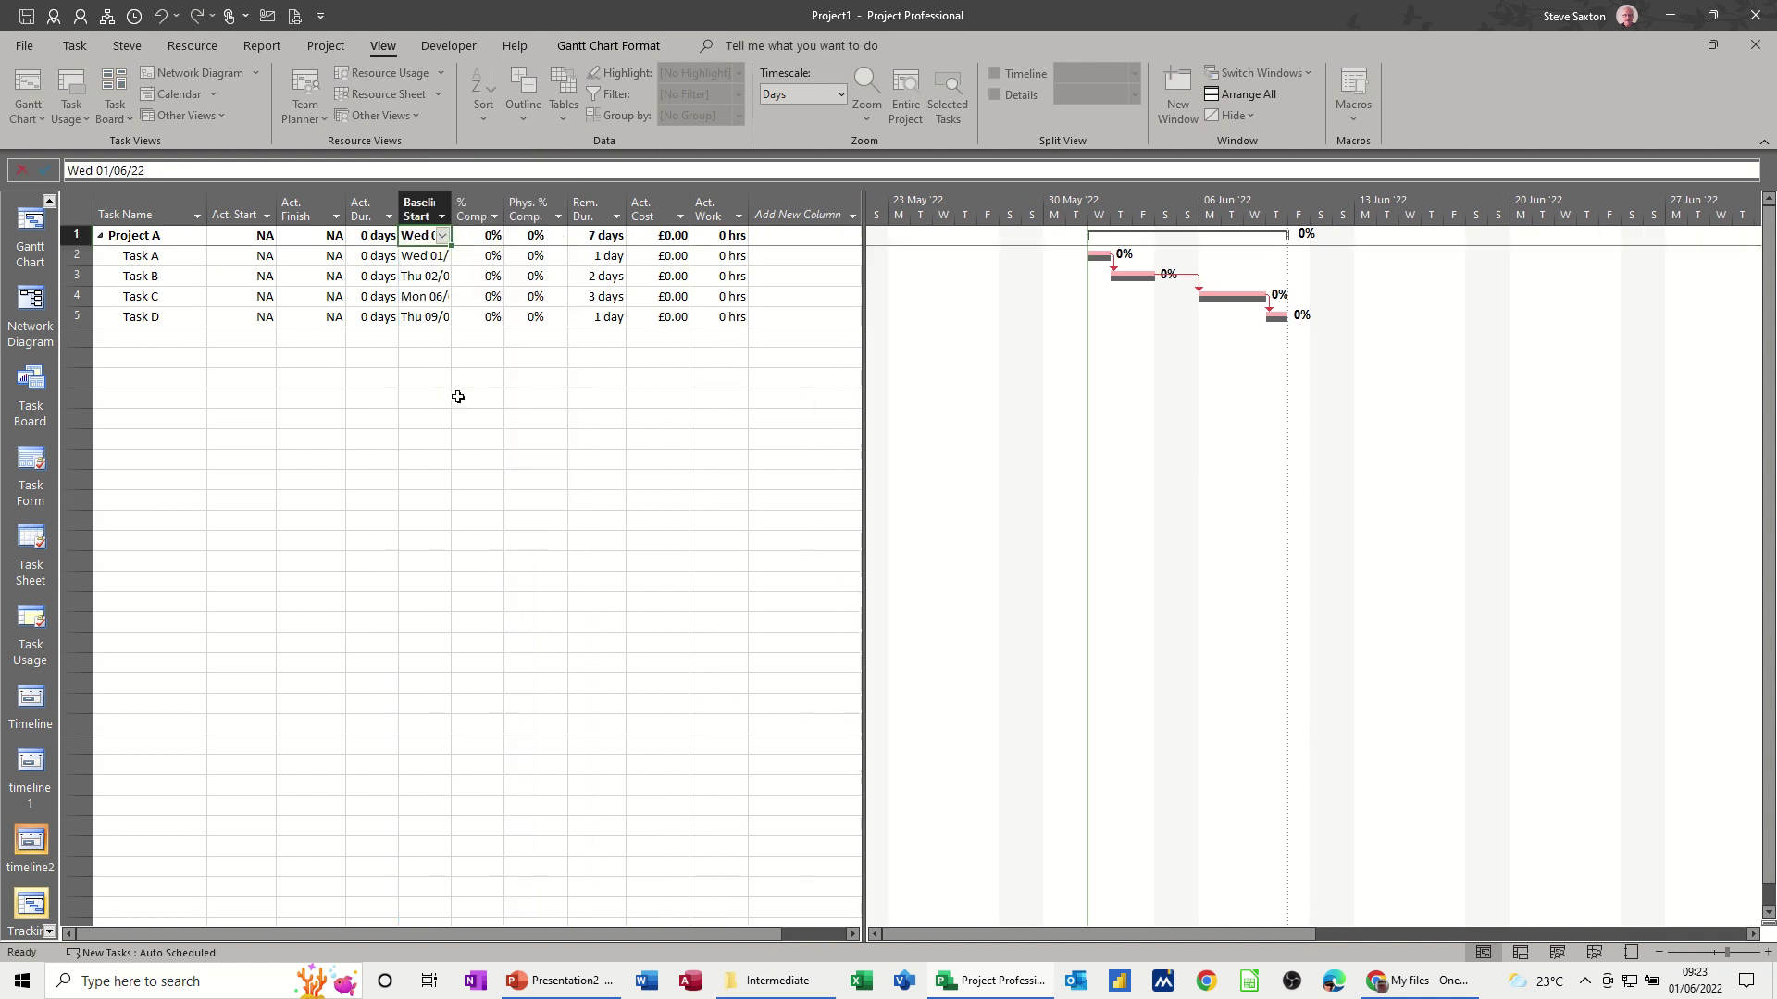
Step: Insert Baseline Finish and Baseline Duration columns before % Comp
right_click(467, 207)
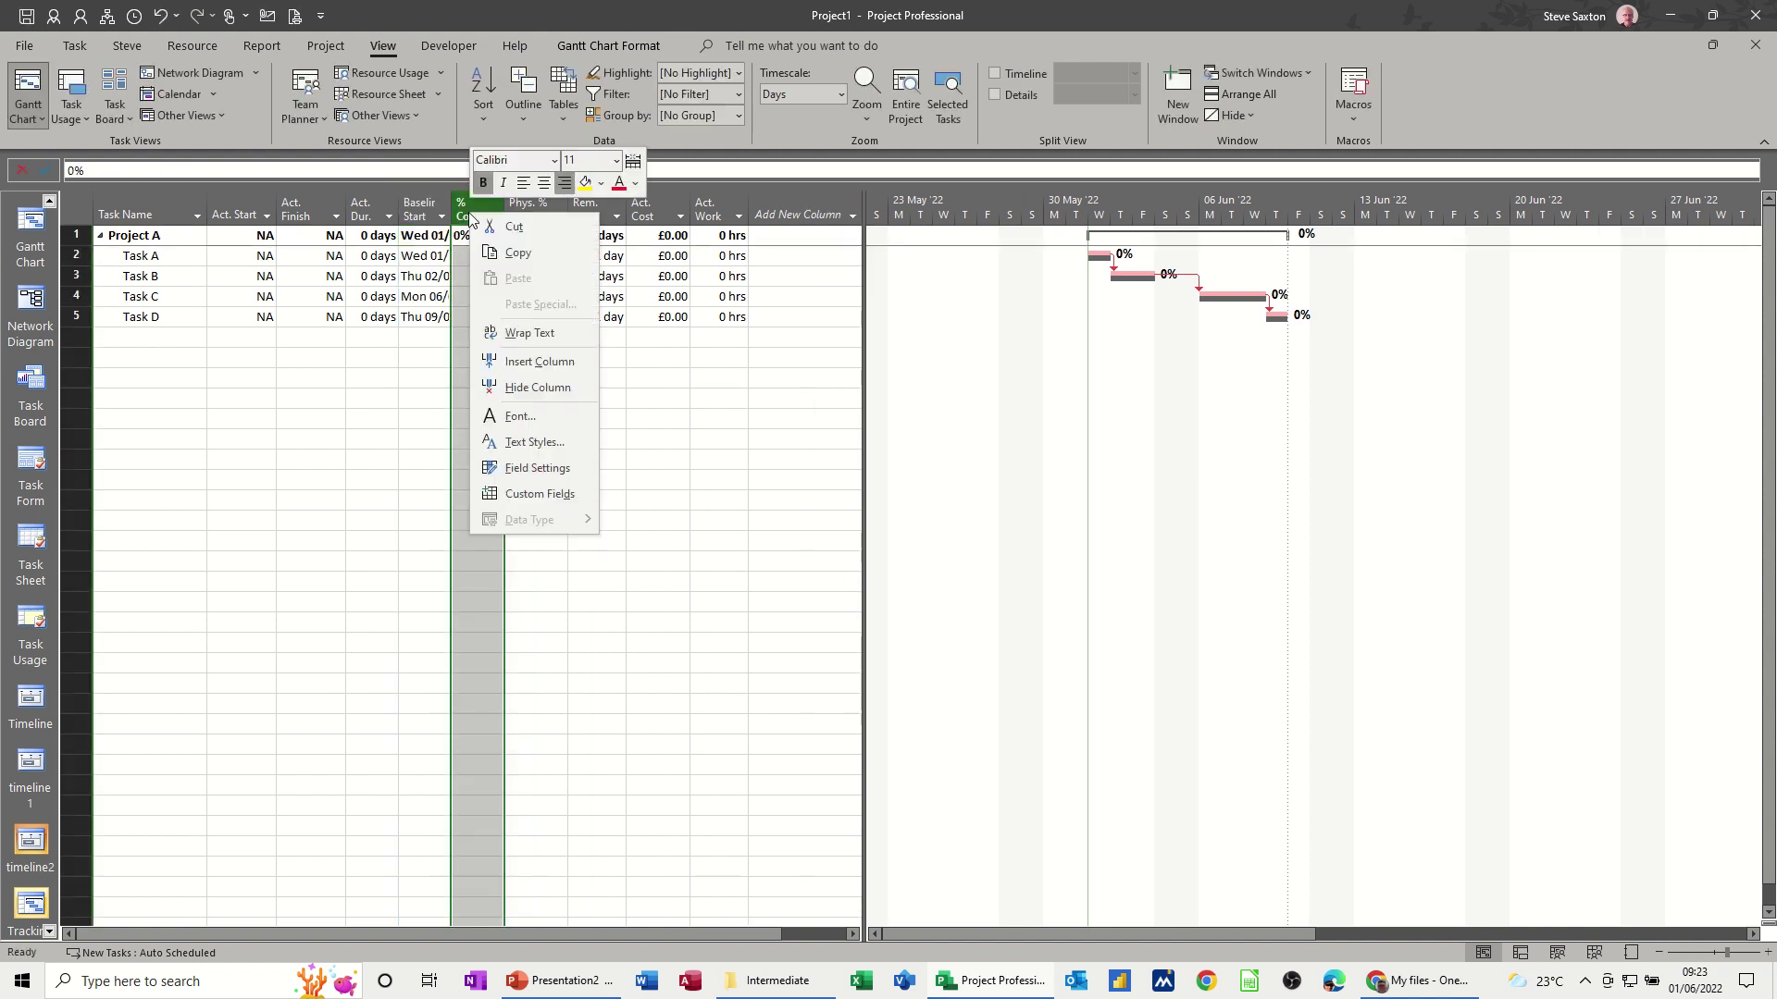
click(501, 361)
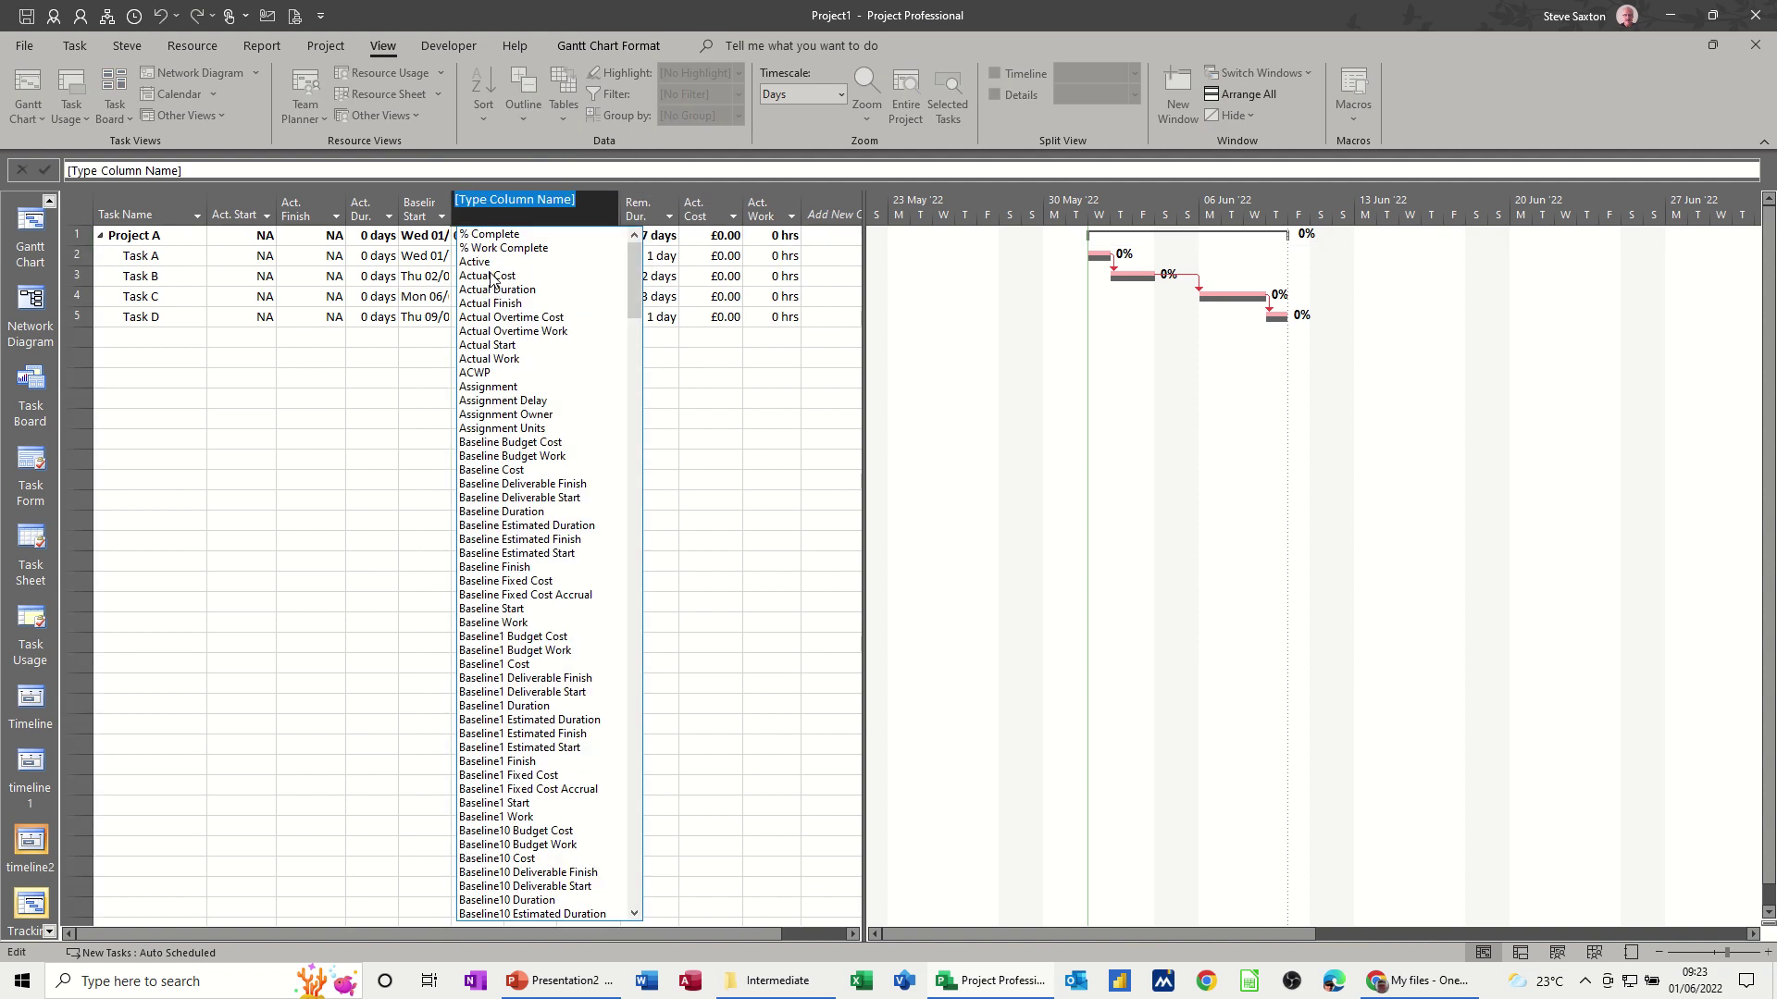
text(baseline Budget Cost)
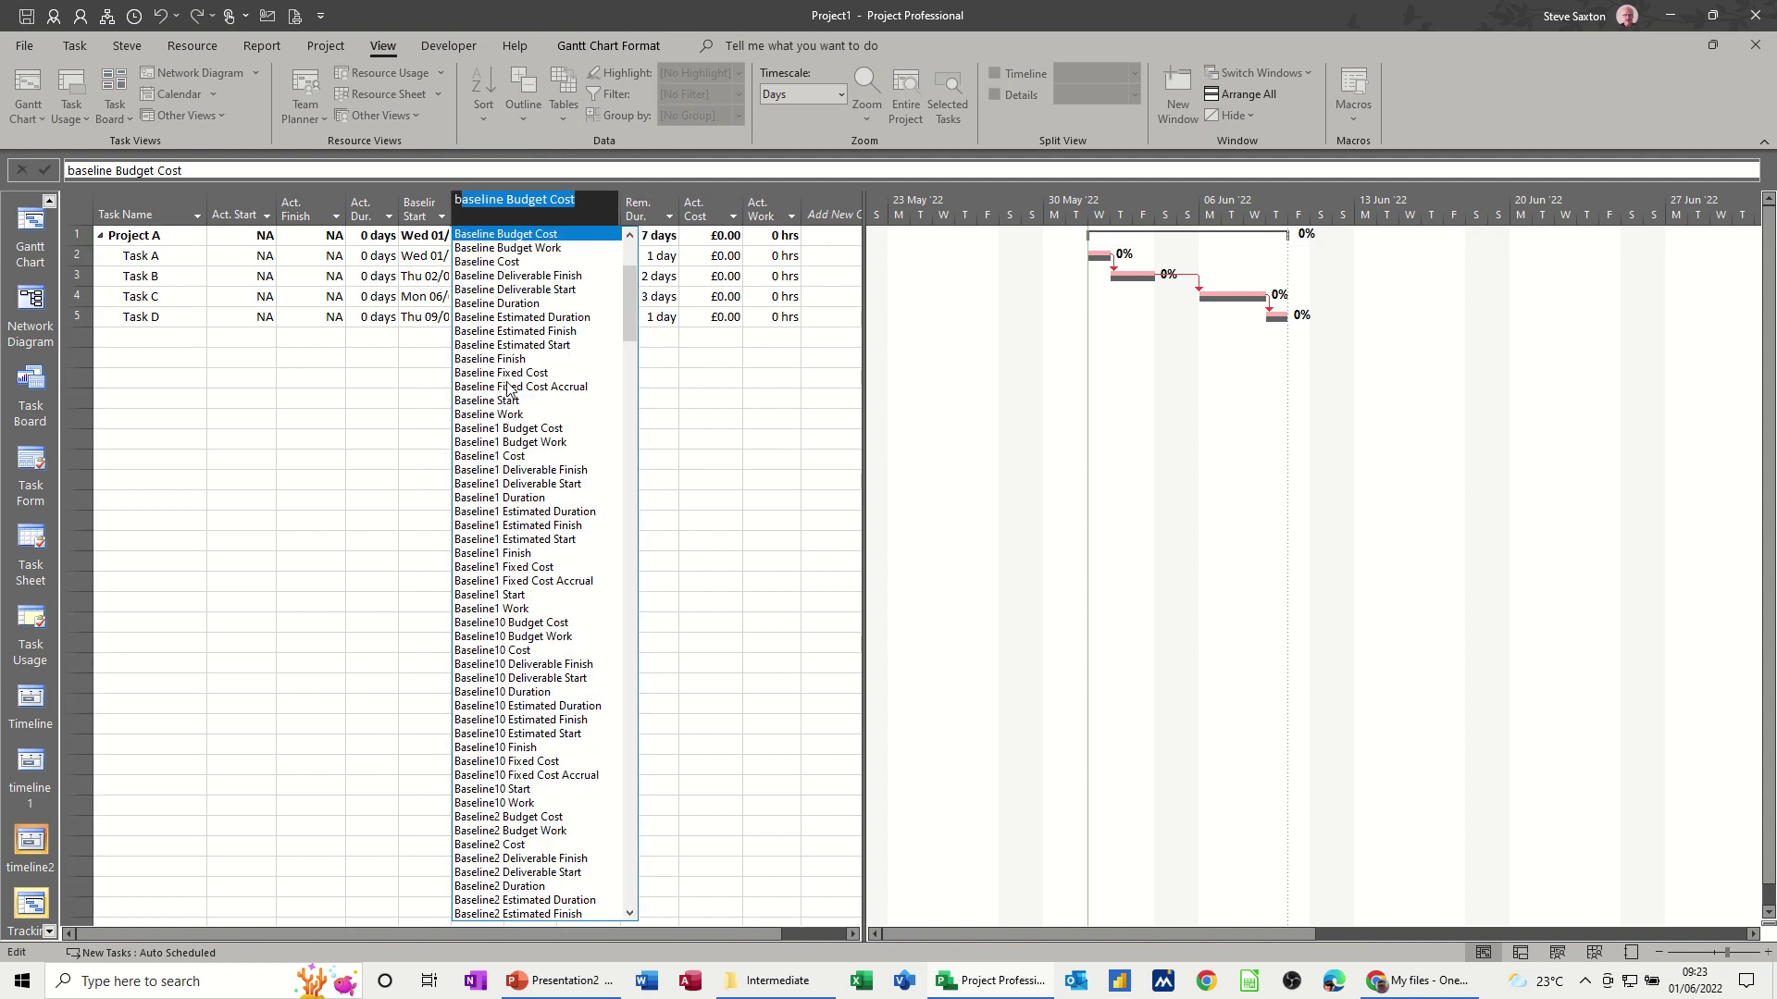
click(493, 360)
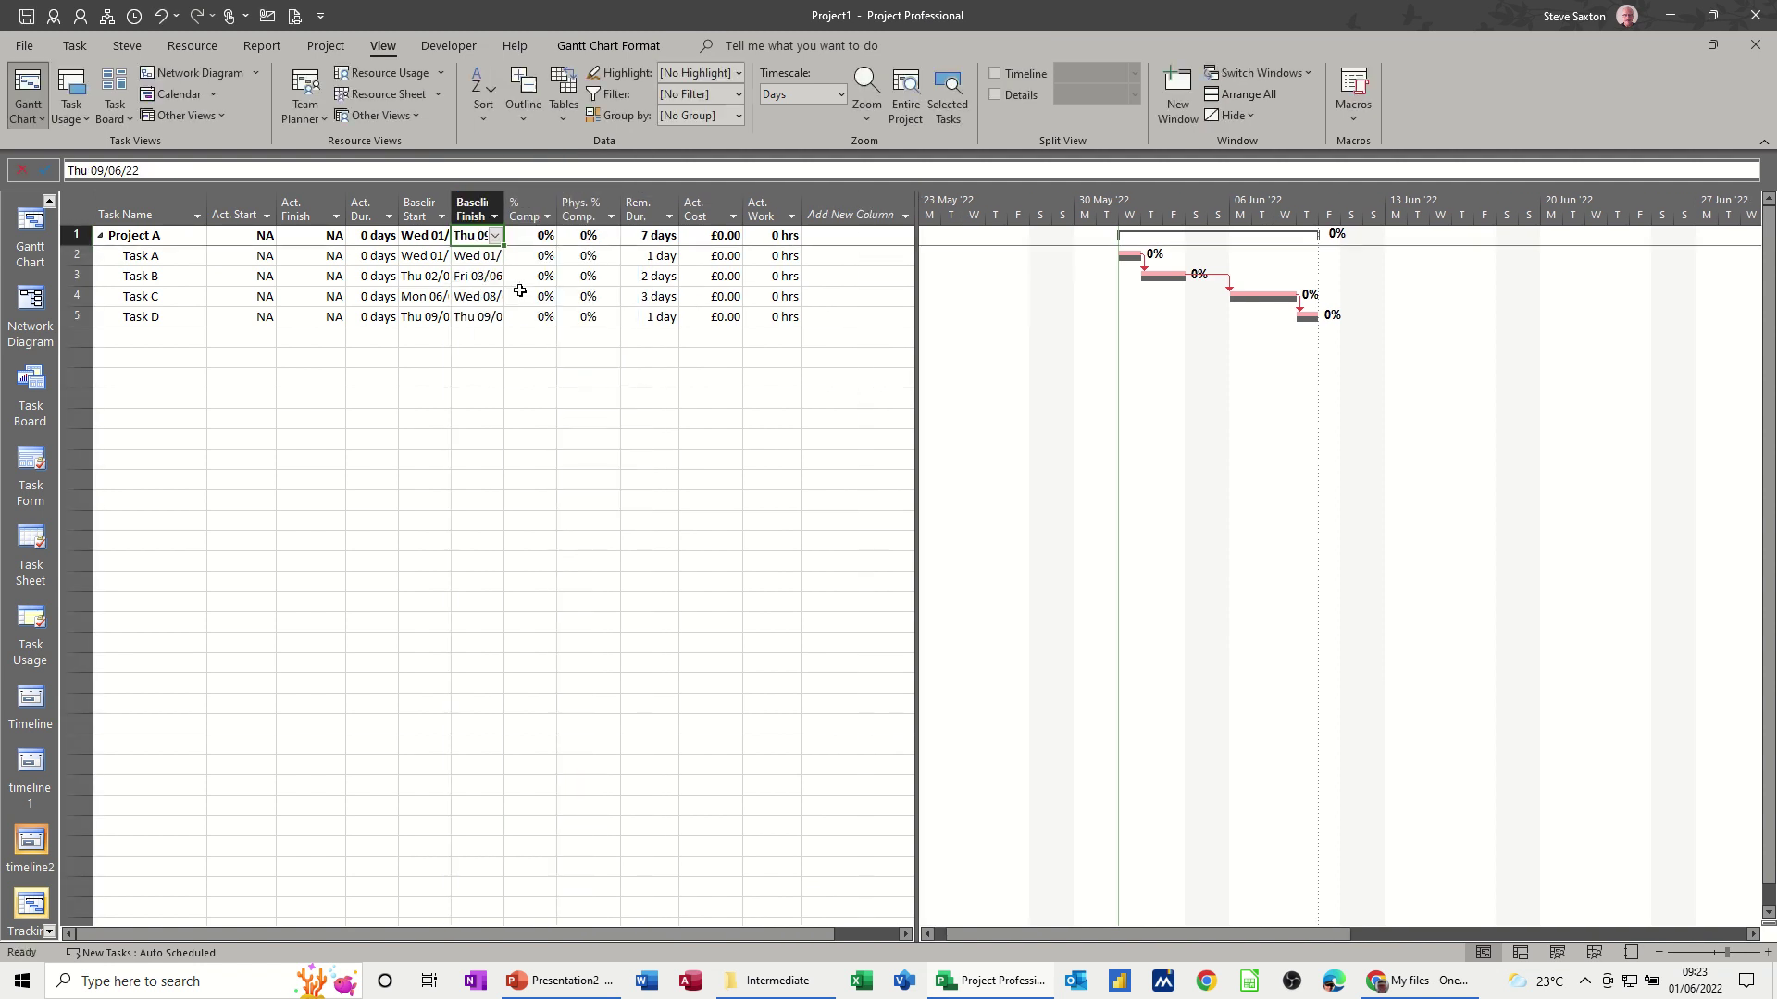
right_click(519, 207)
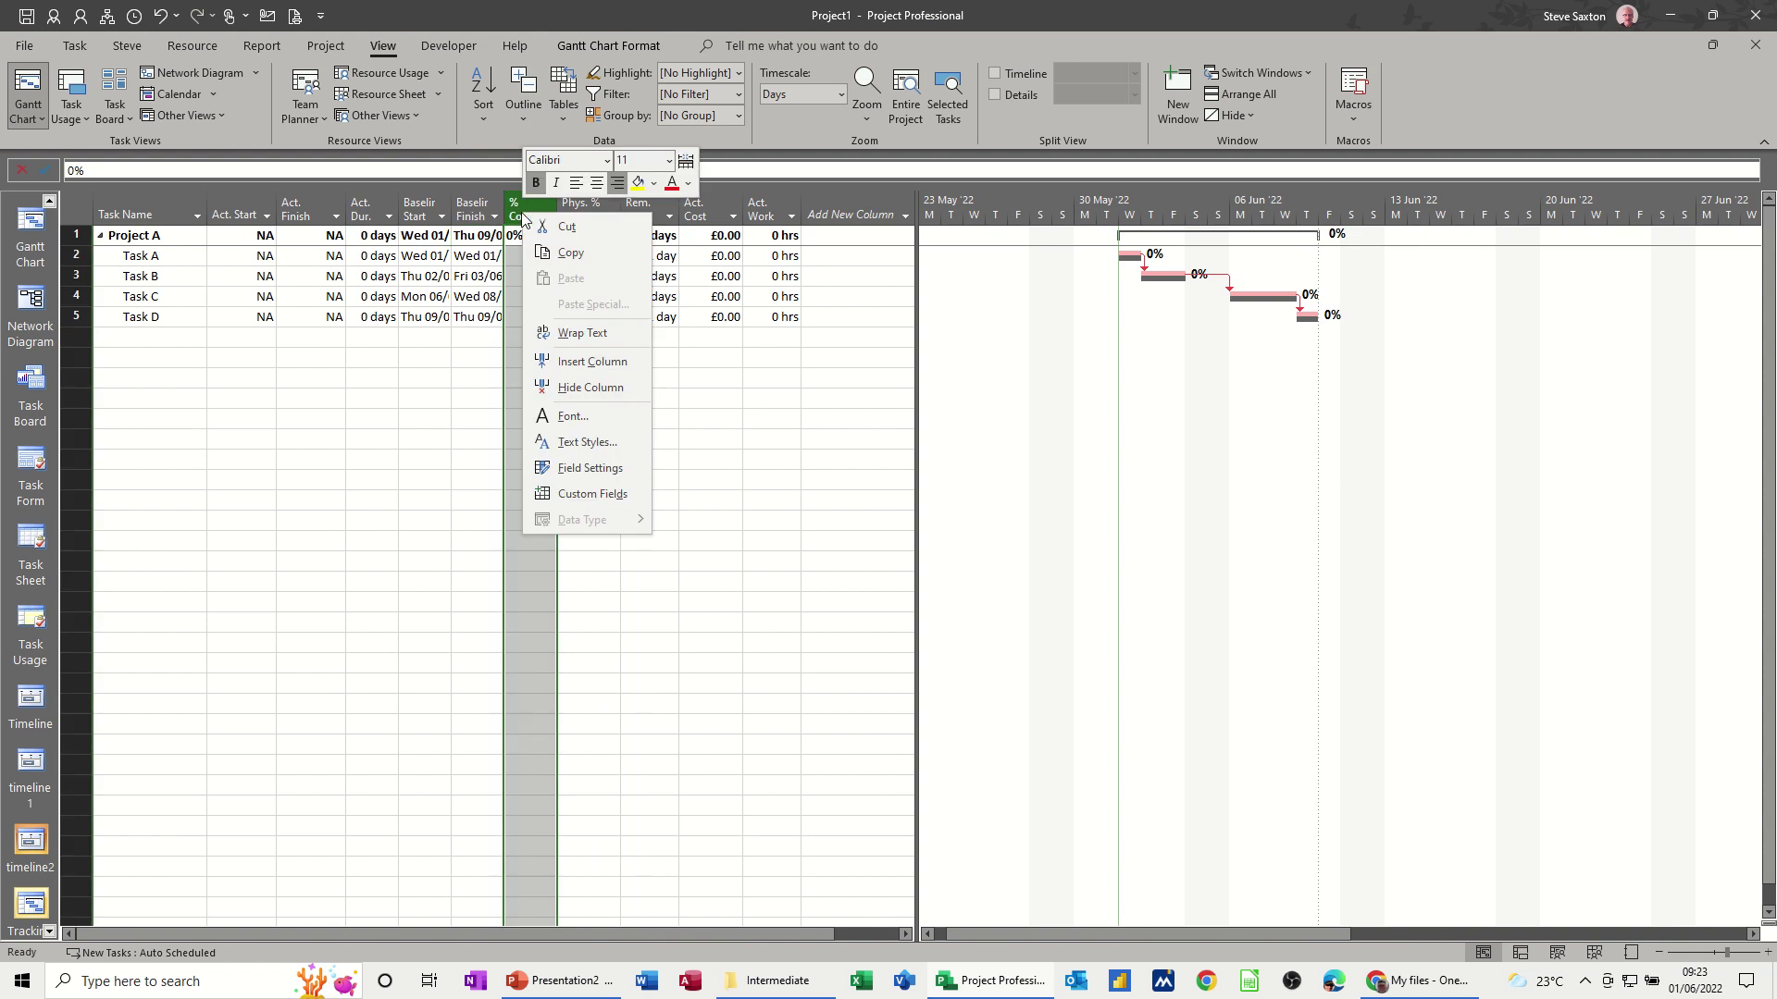
click(556, 363)
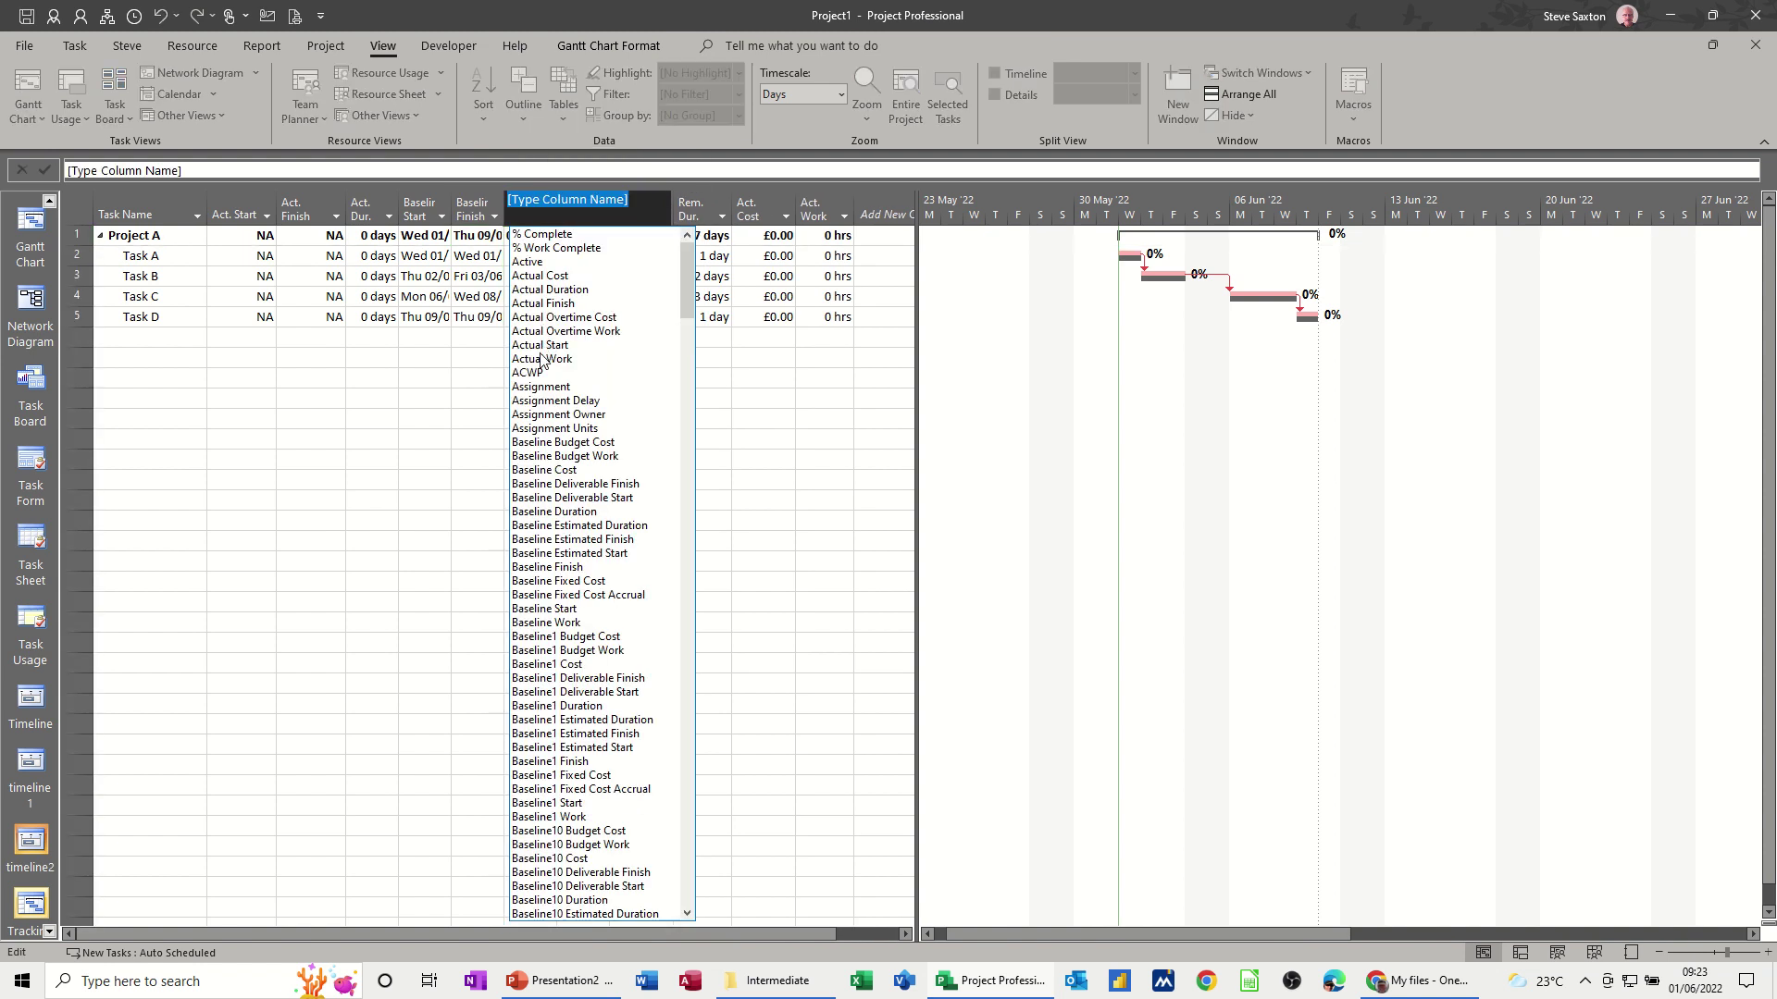
click(541, 511)
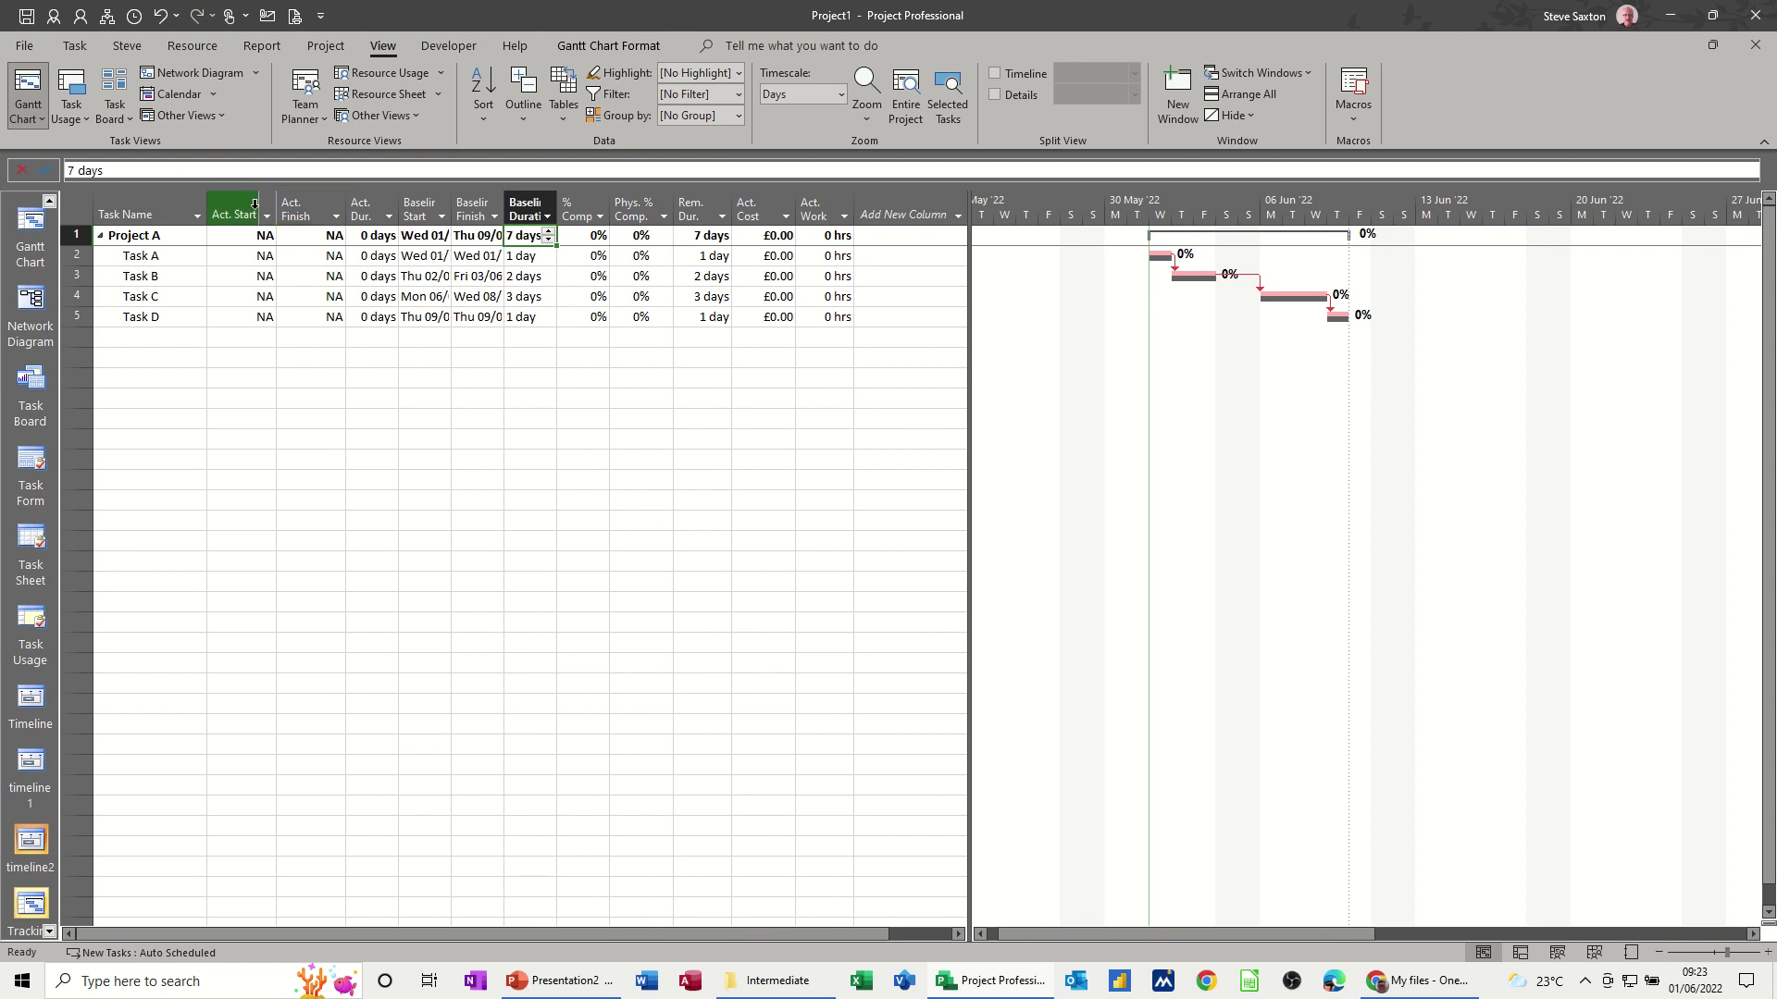
Step: Move Act. Start, Act. Finish and Act. Dur., in that order, after Baseline Duration
drag(243, 209, 364, 207)
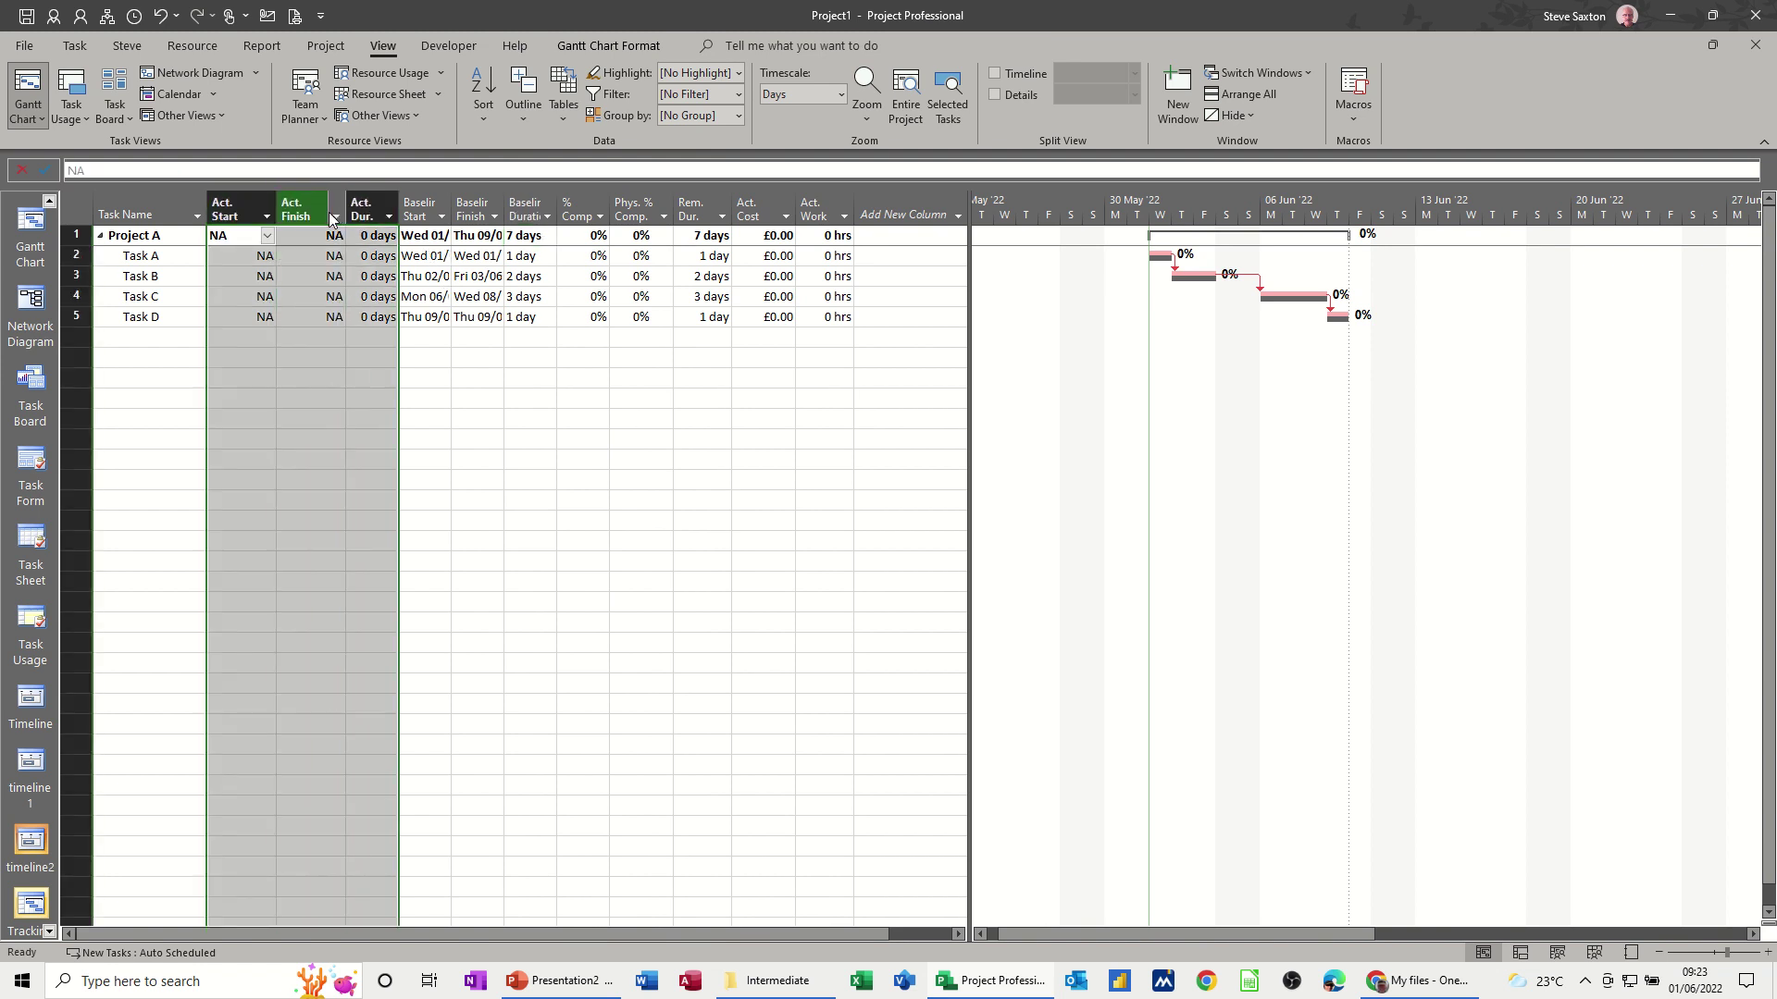
click(250, 209)
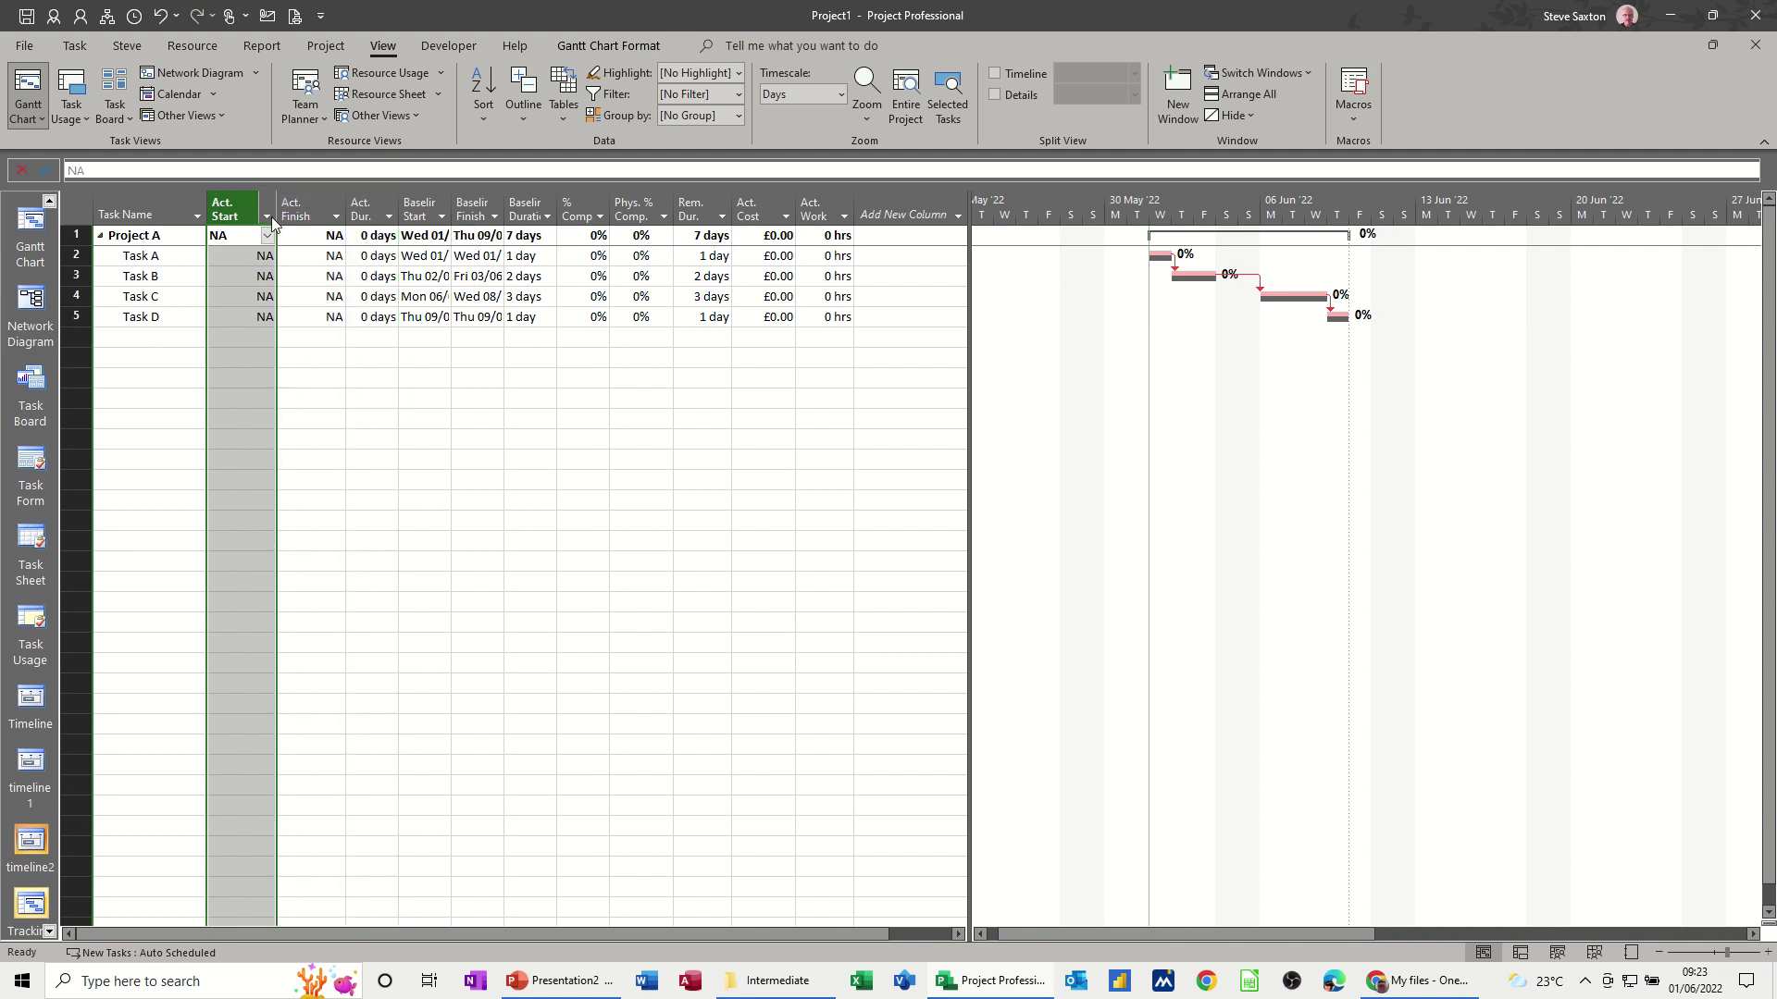
drag(250, 213, 523, 217)
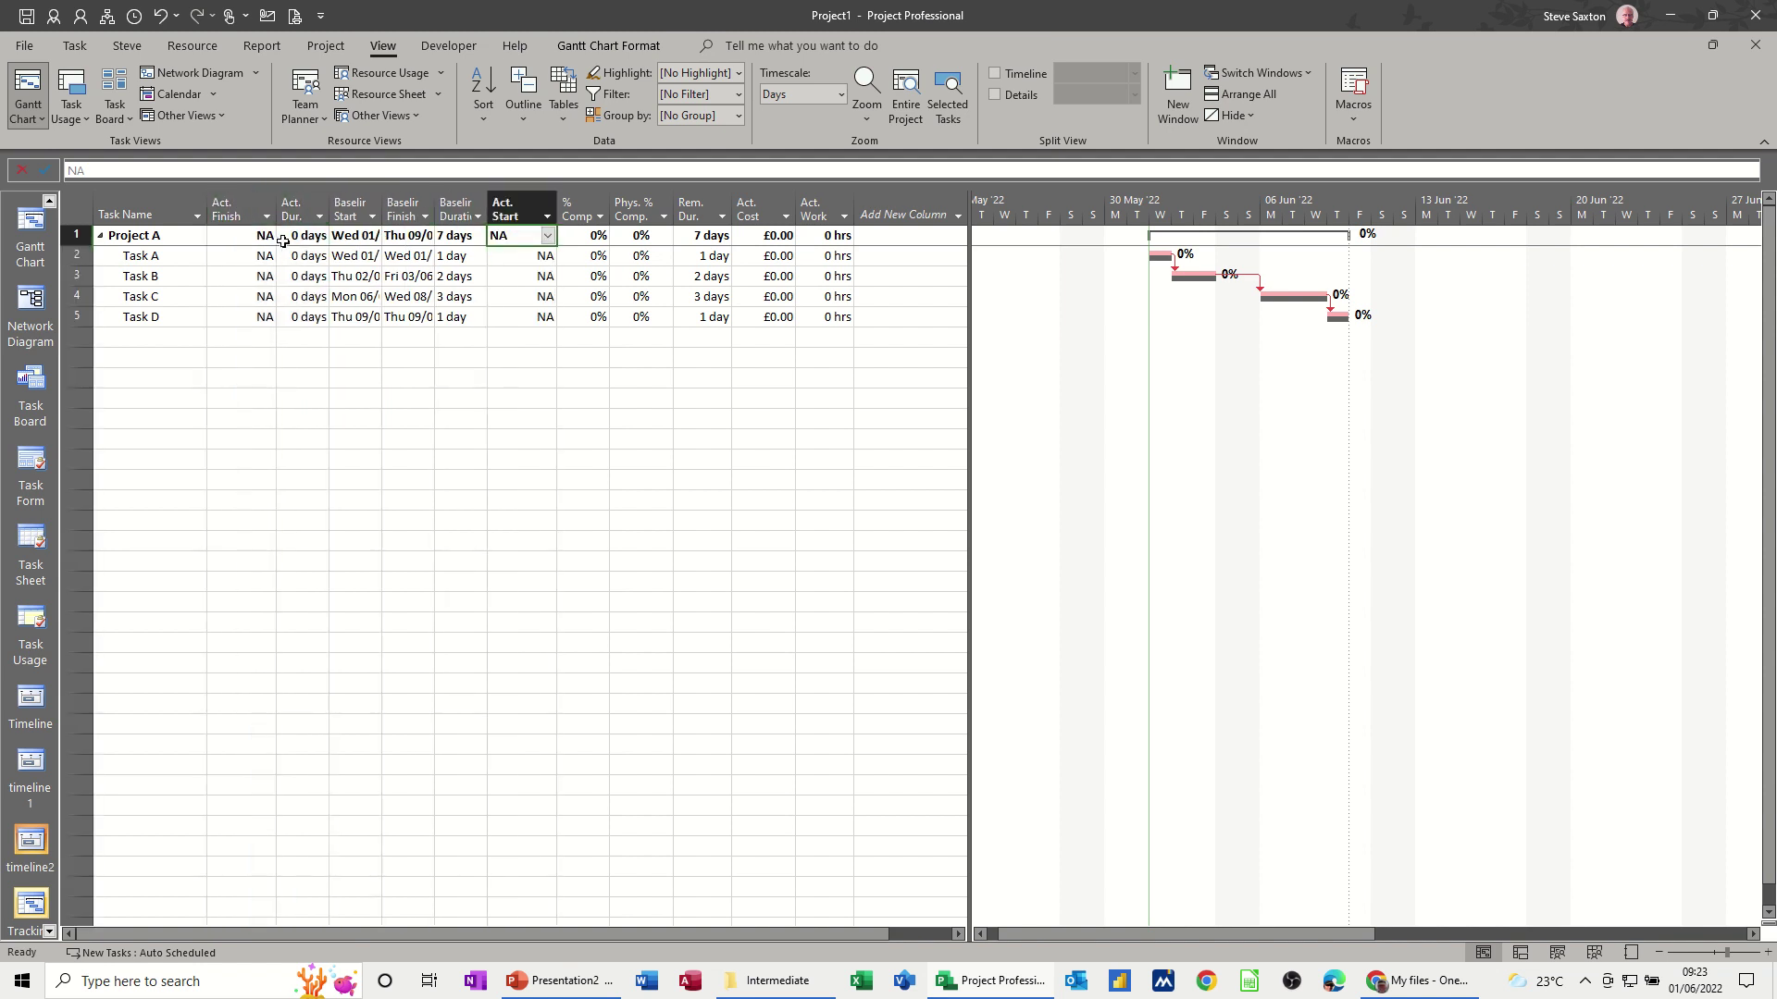
click(232, 205)
drag(231, 209, 546, 214)
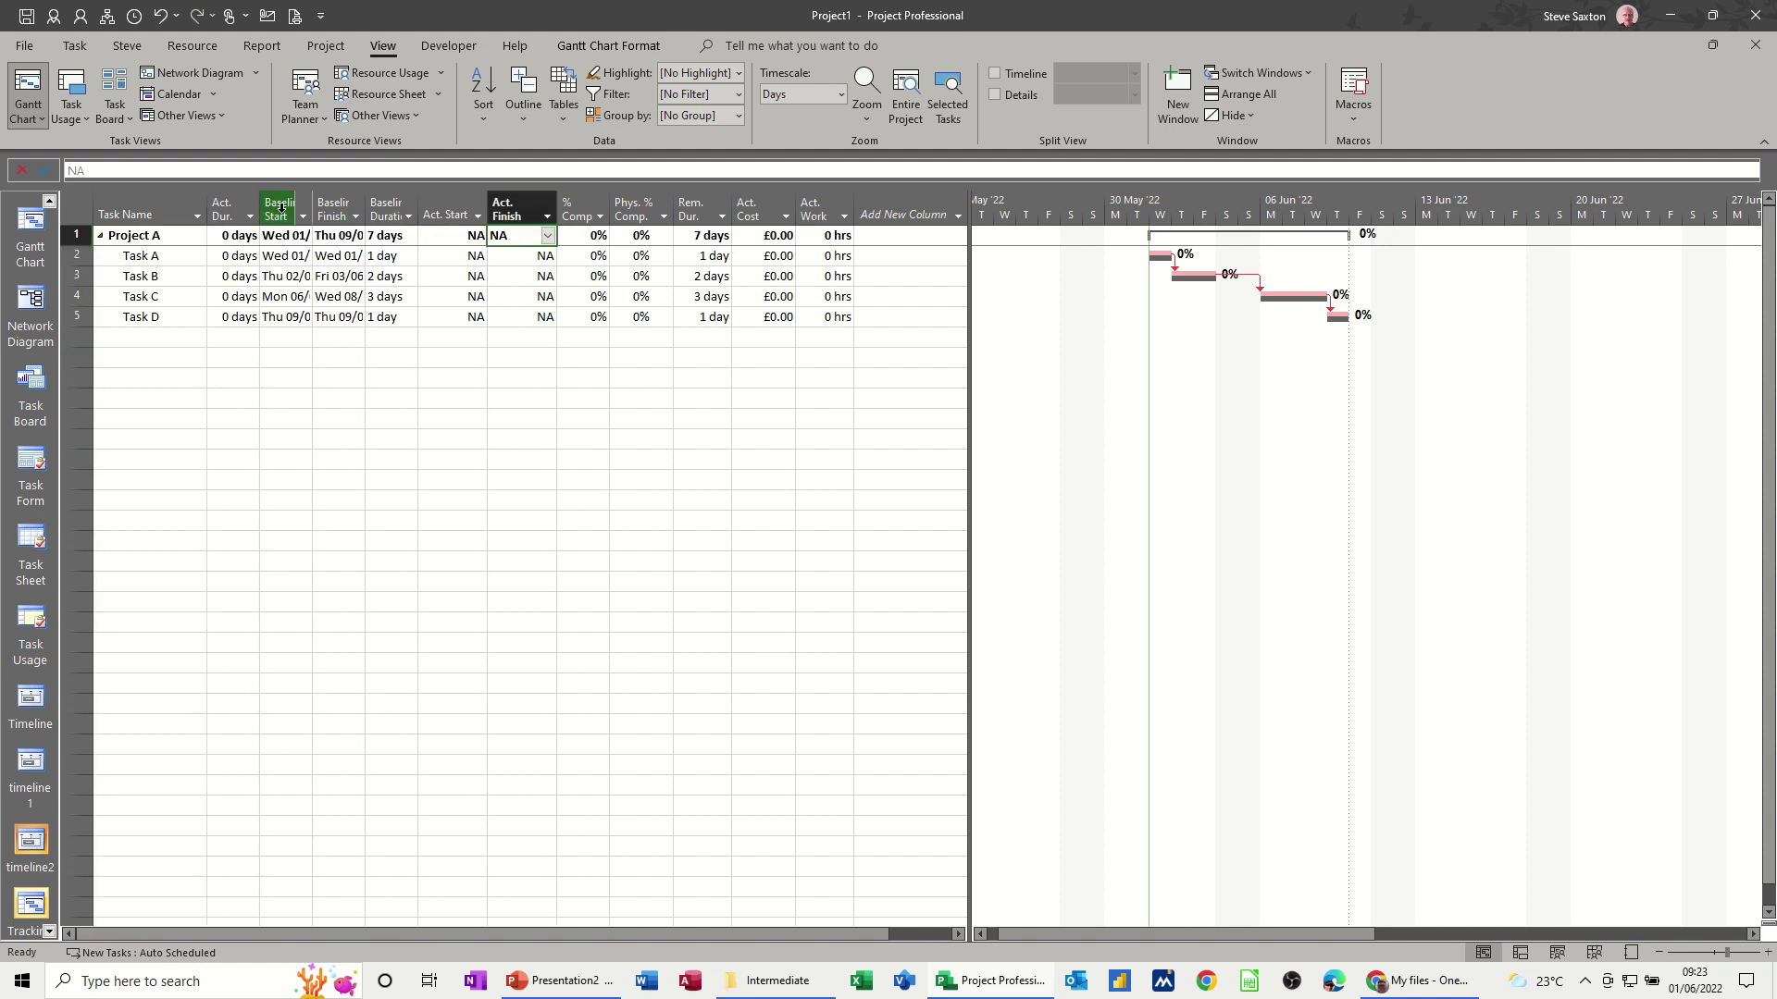
click(226, 210)
drag(227, 211, 546, 204)
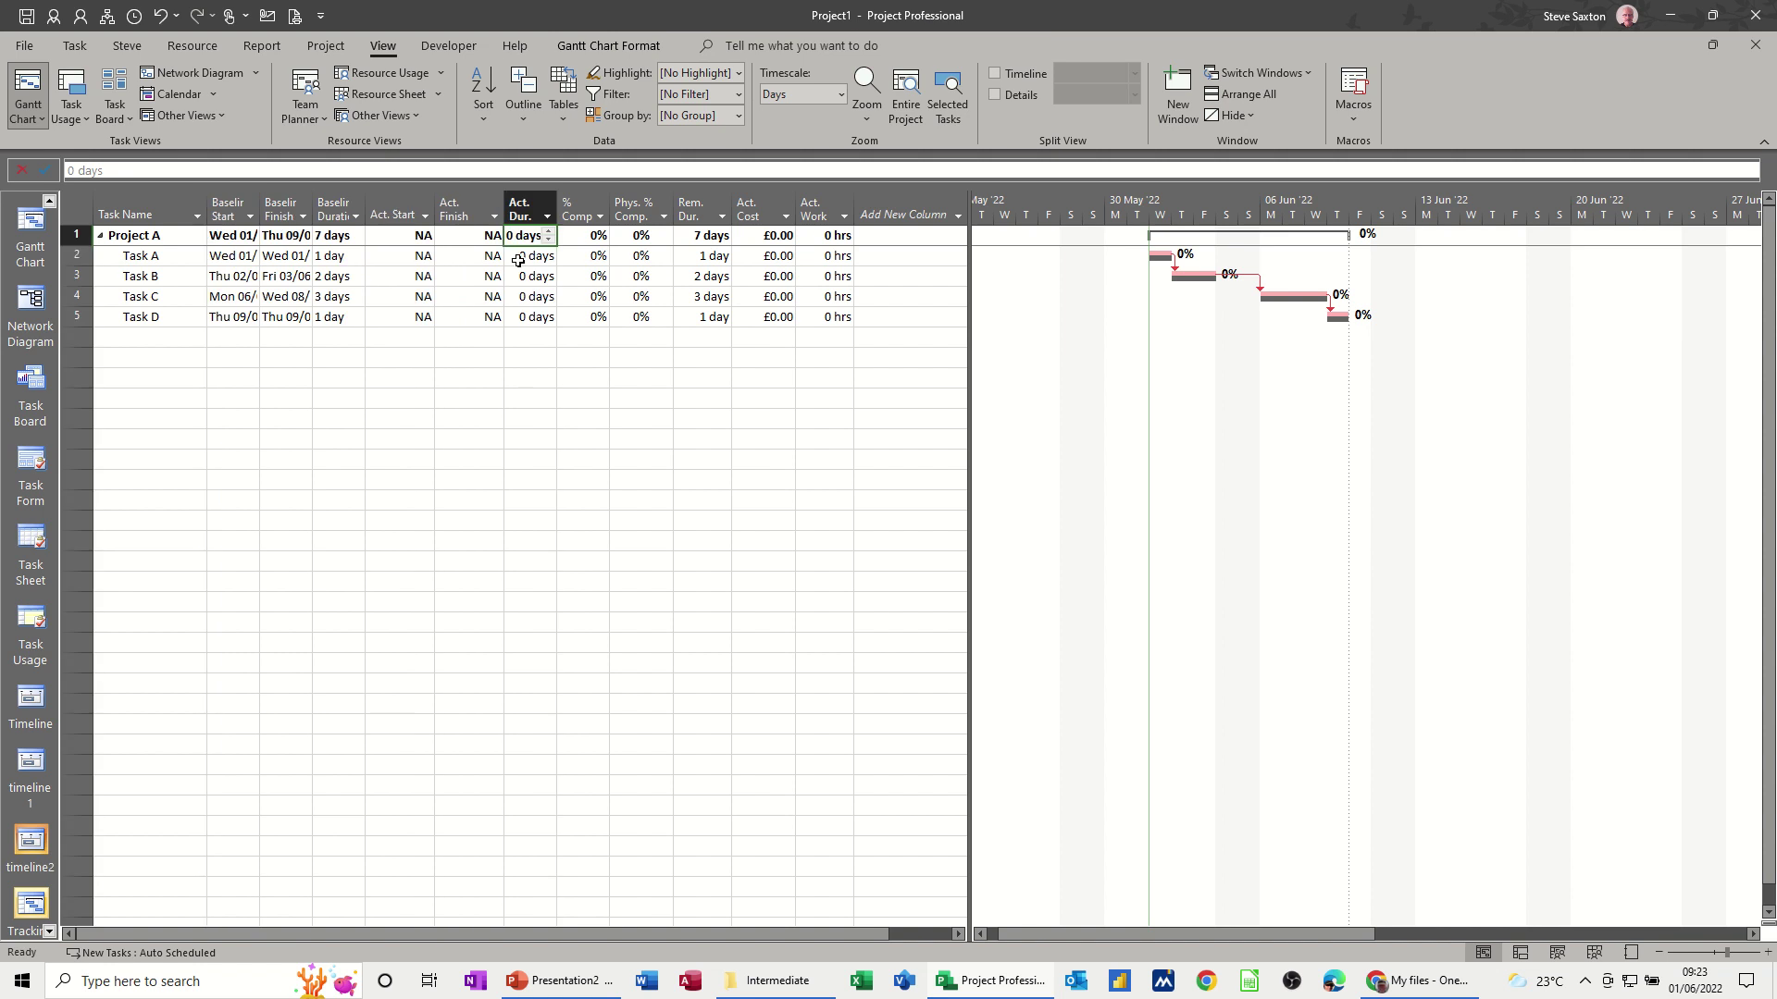
click(227, 261)
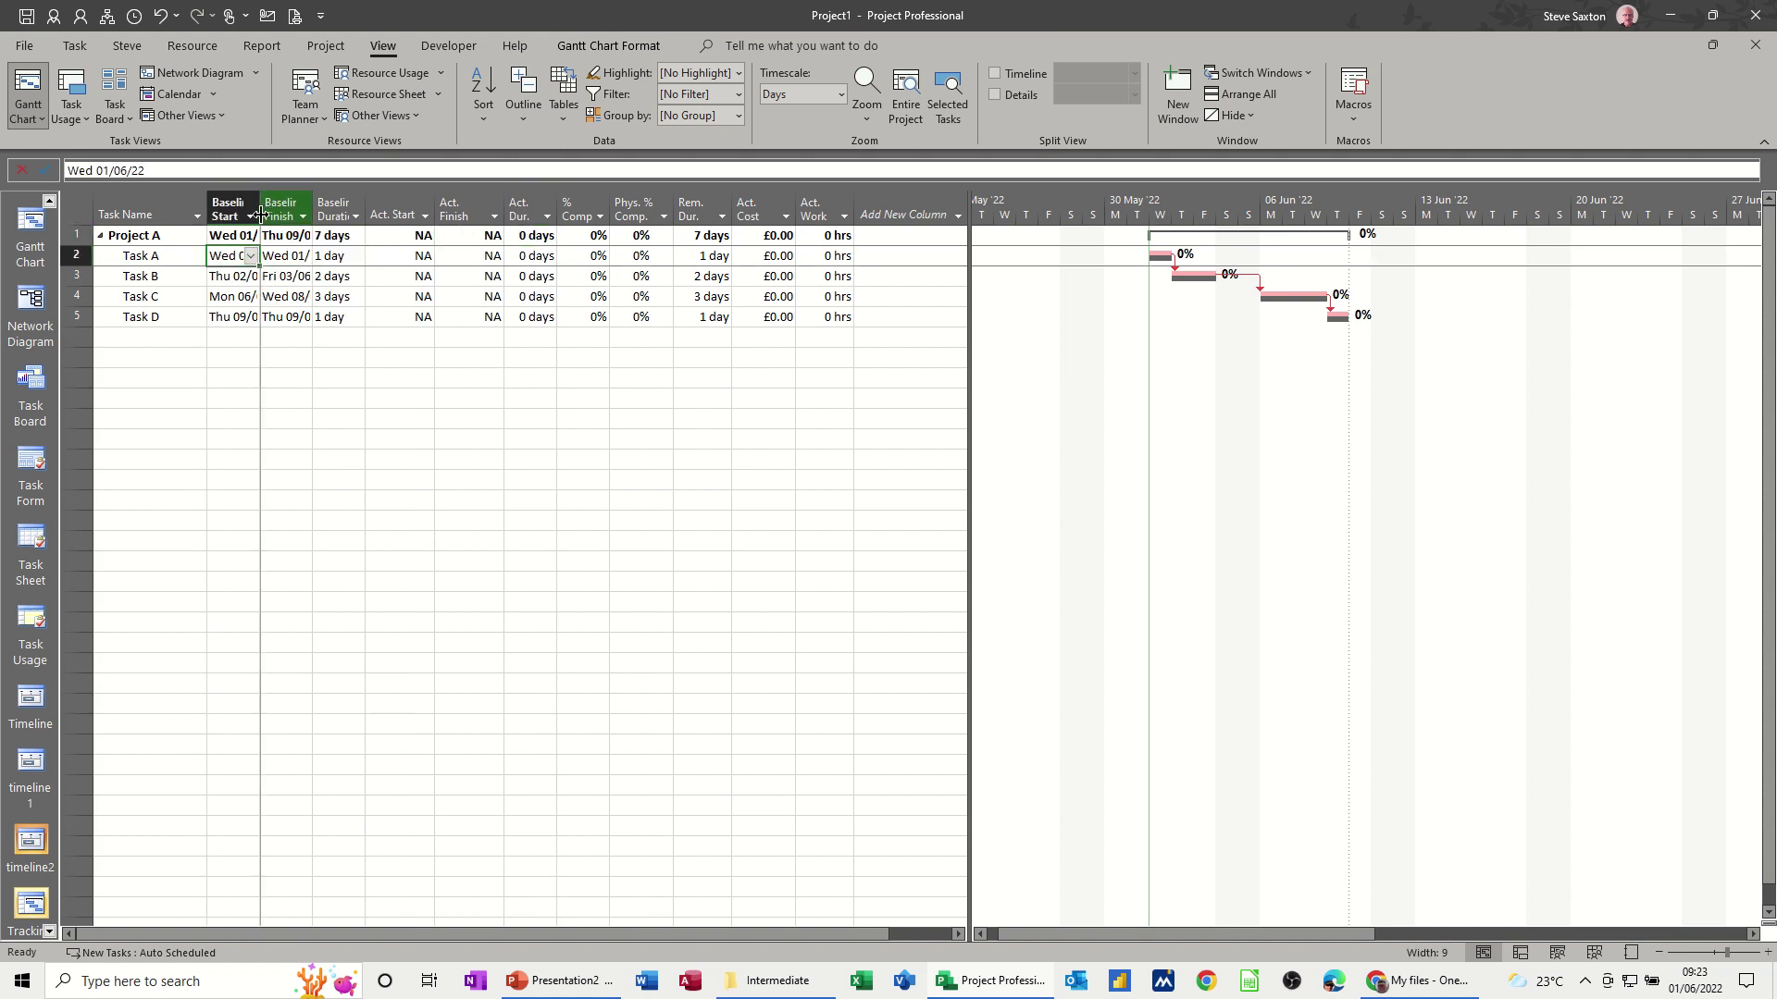
Step: Auto-fit the Baseline Start, Baseline Finish and Baseline Duration column widths
double_click(263, 205)
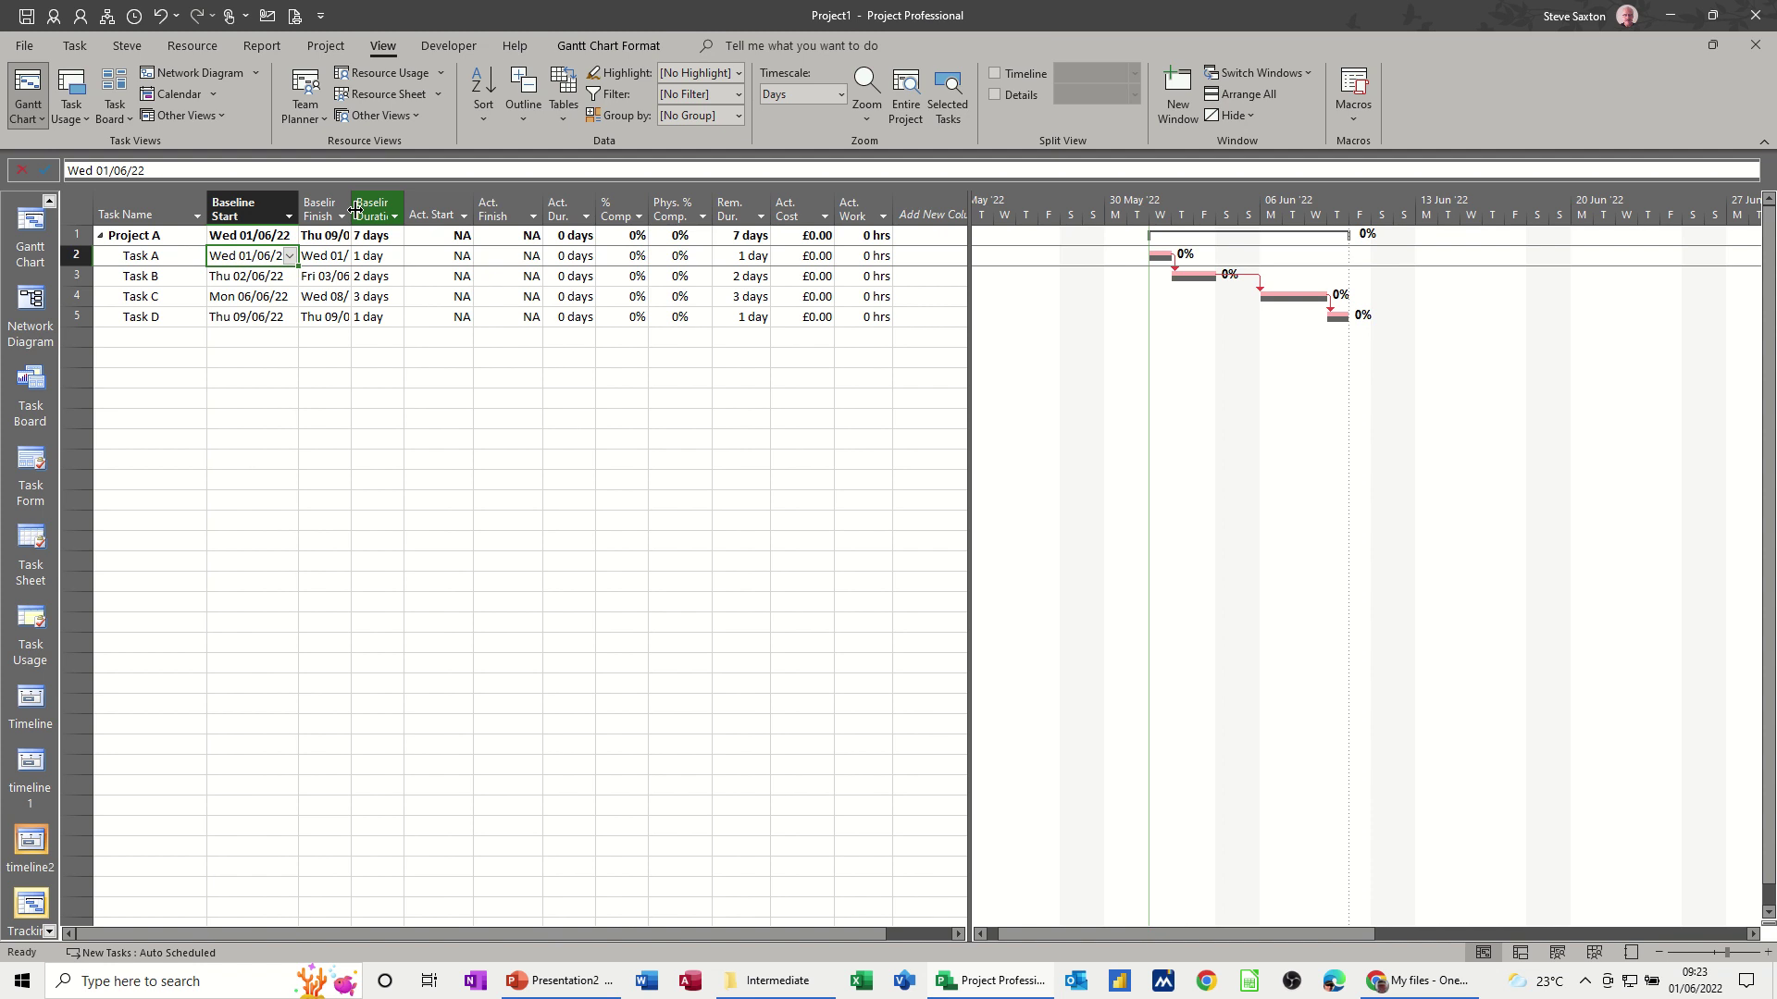
double_click(353, 208)
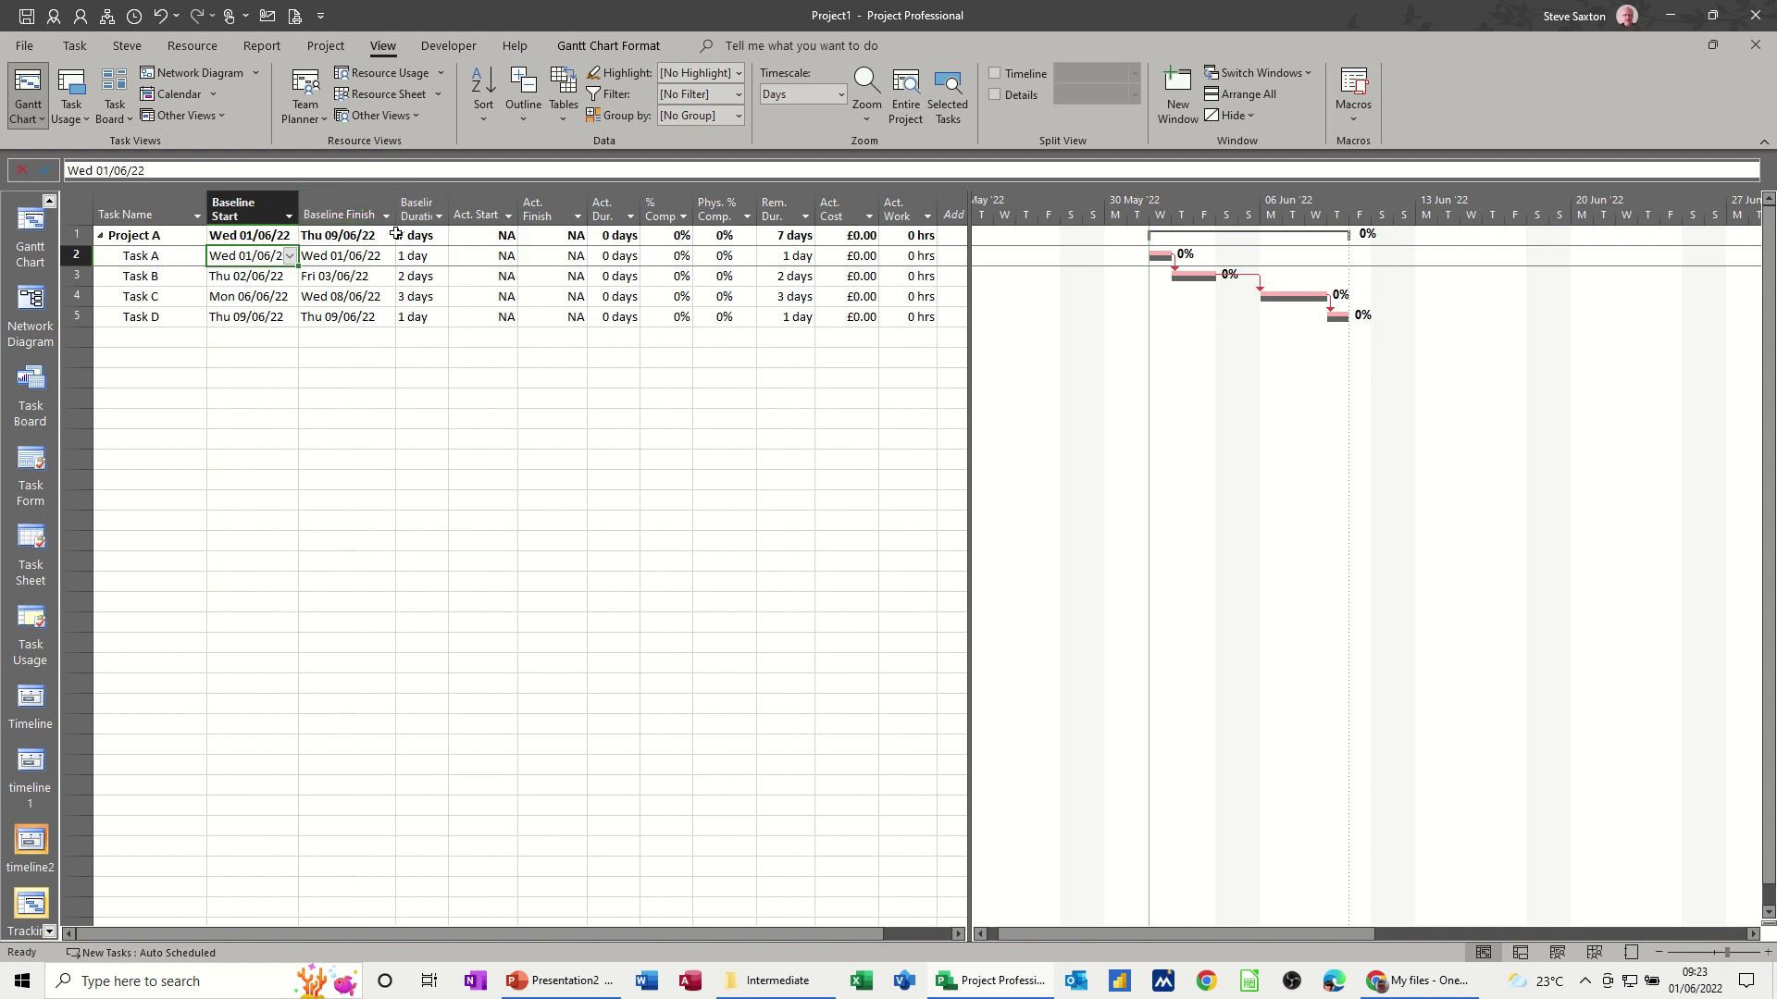
double_click(448, 211)
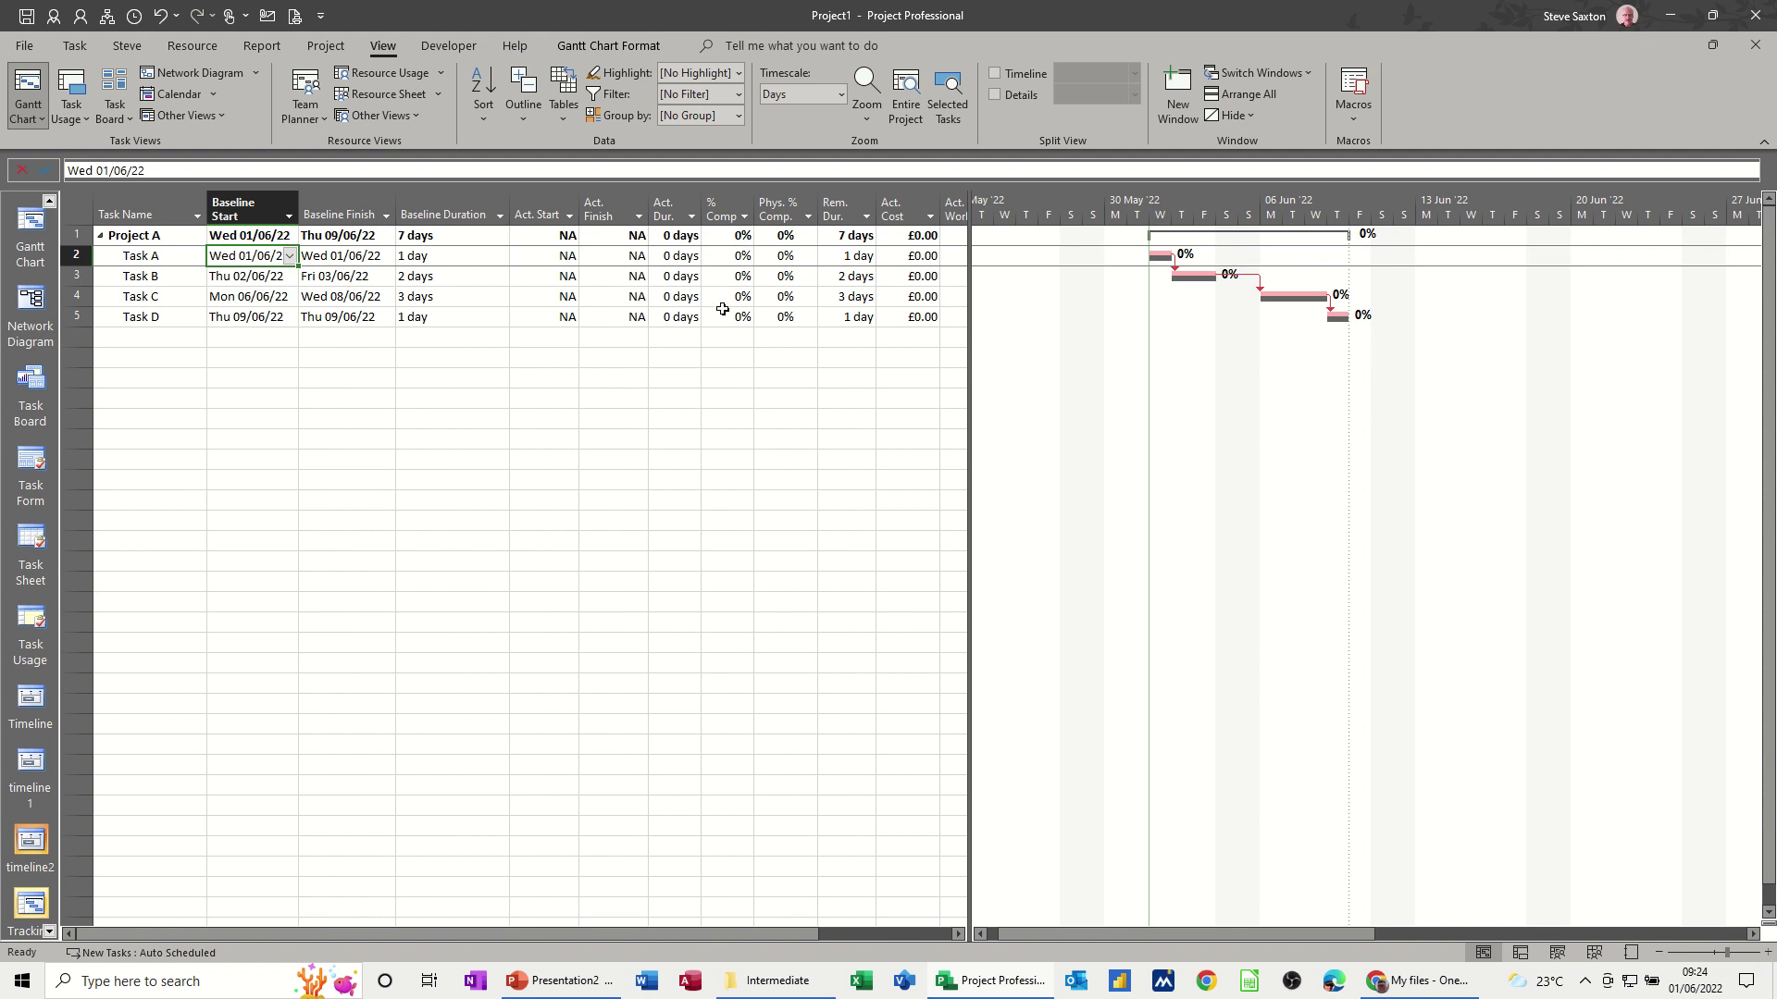
Step: Review Task A's Update Tasks window under Mark on Track and cancel without changes
click(75, 46)
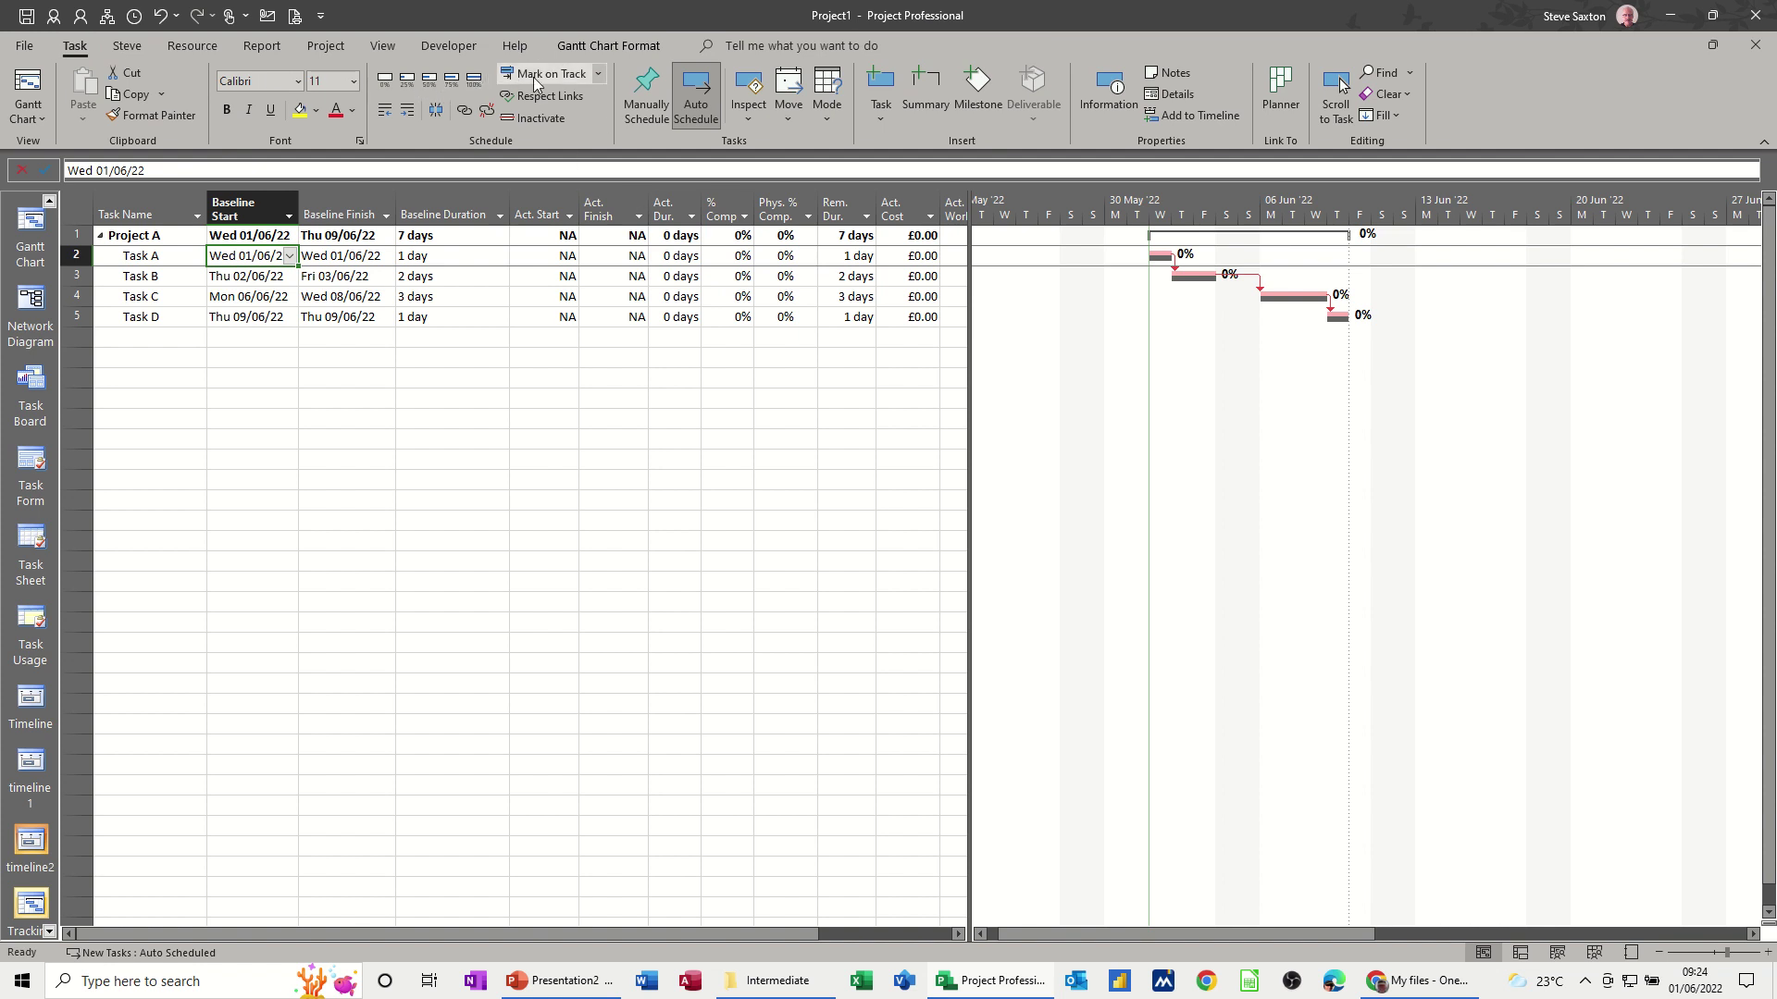
click(600, 74)
click(576, 124)
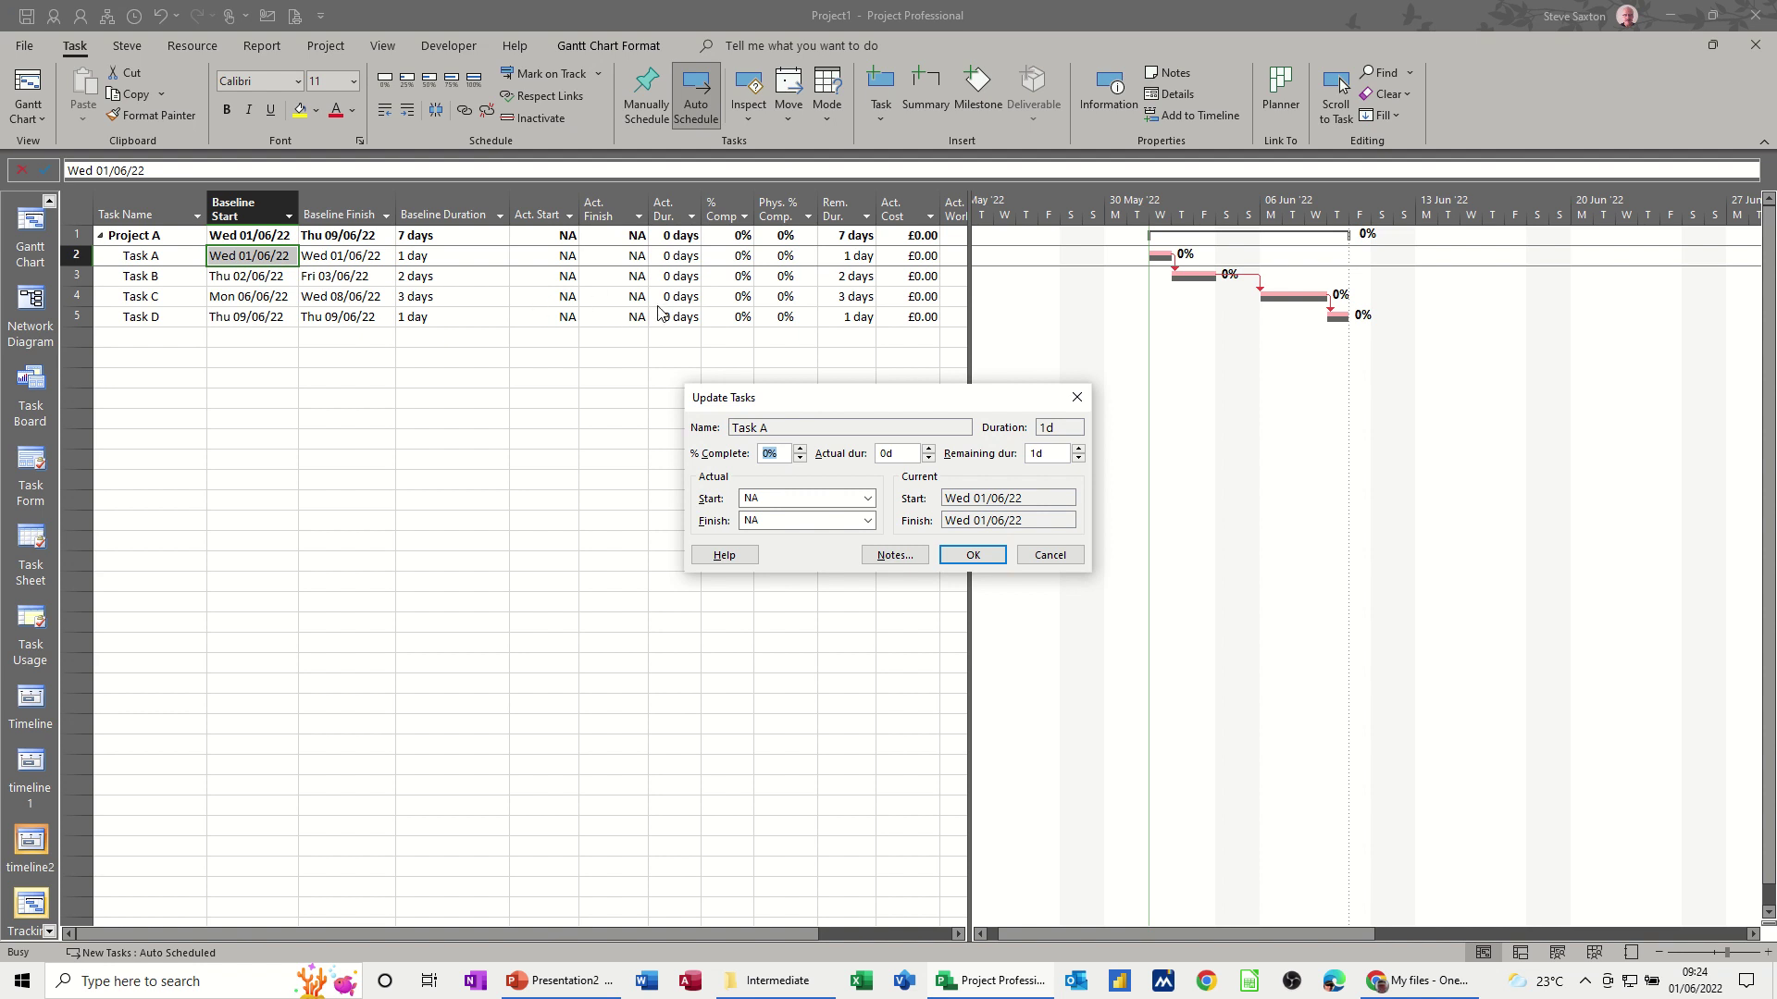
click(1050, 561)
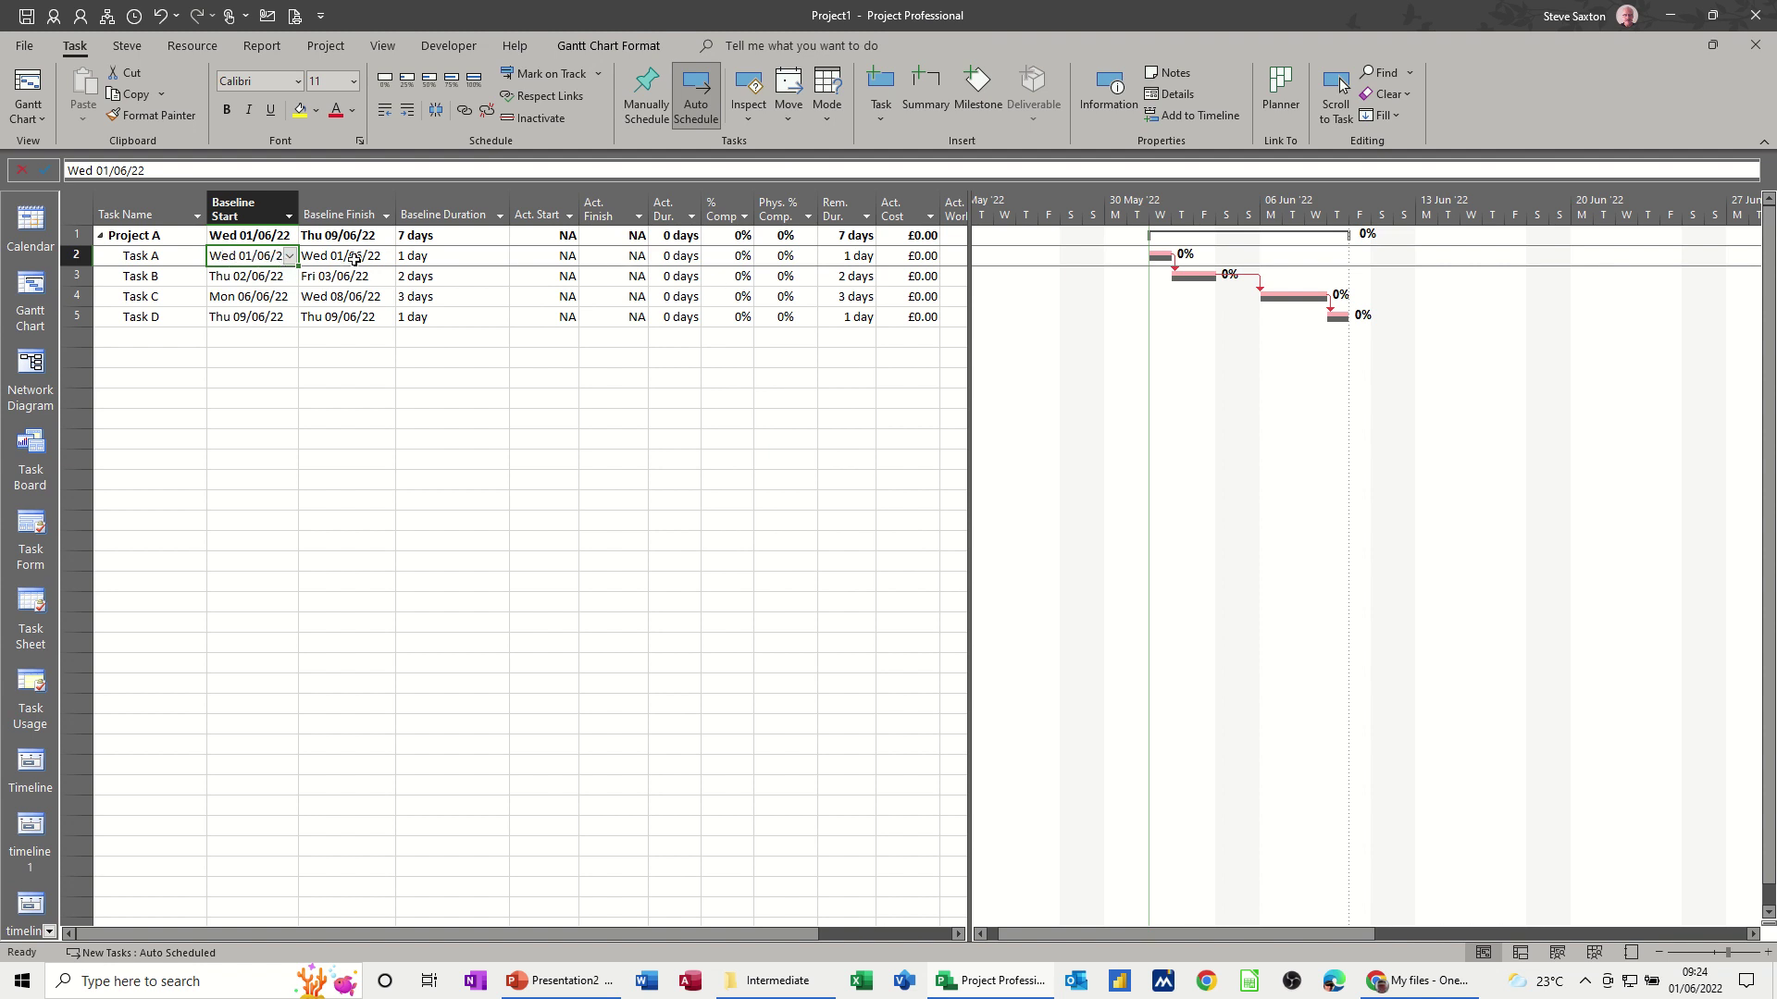
Step: Set Task A's actual start to Wed 08/06/22 and auto-fit the Act. Start column
click(540, 260)
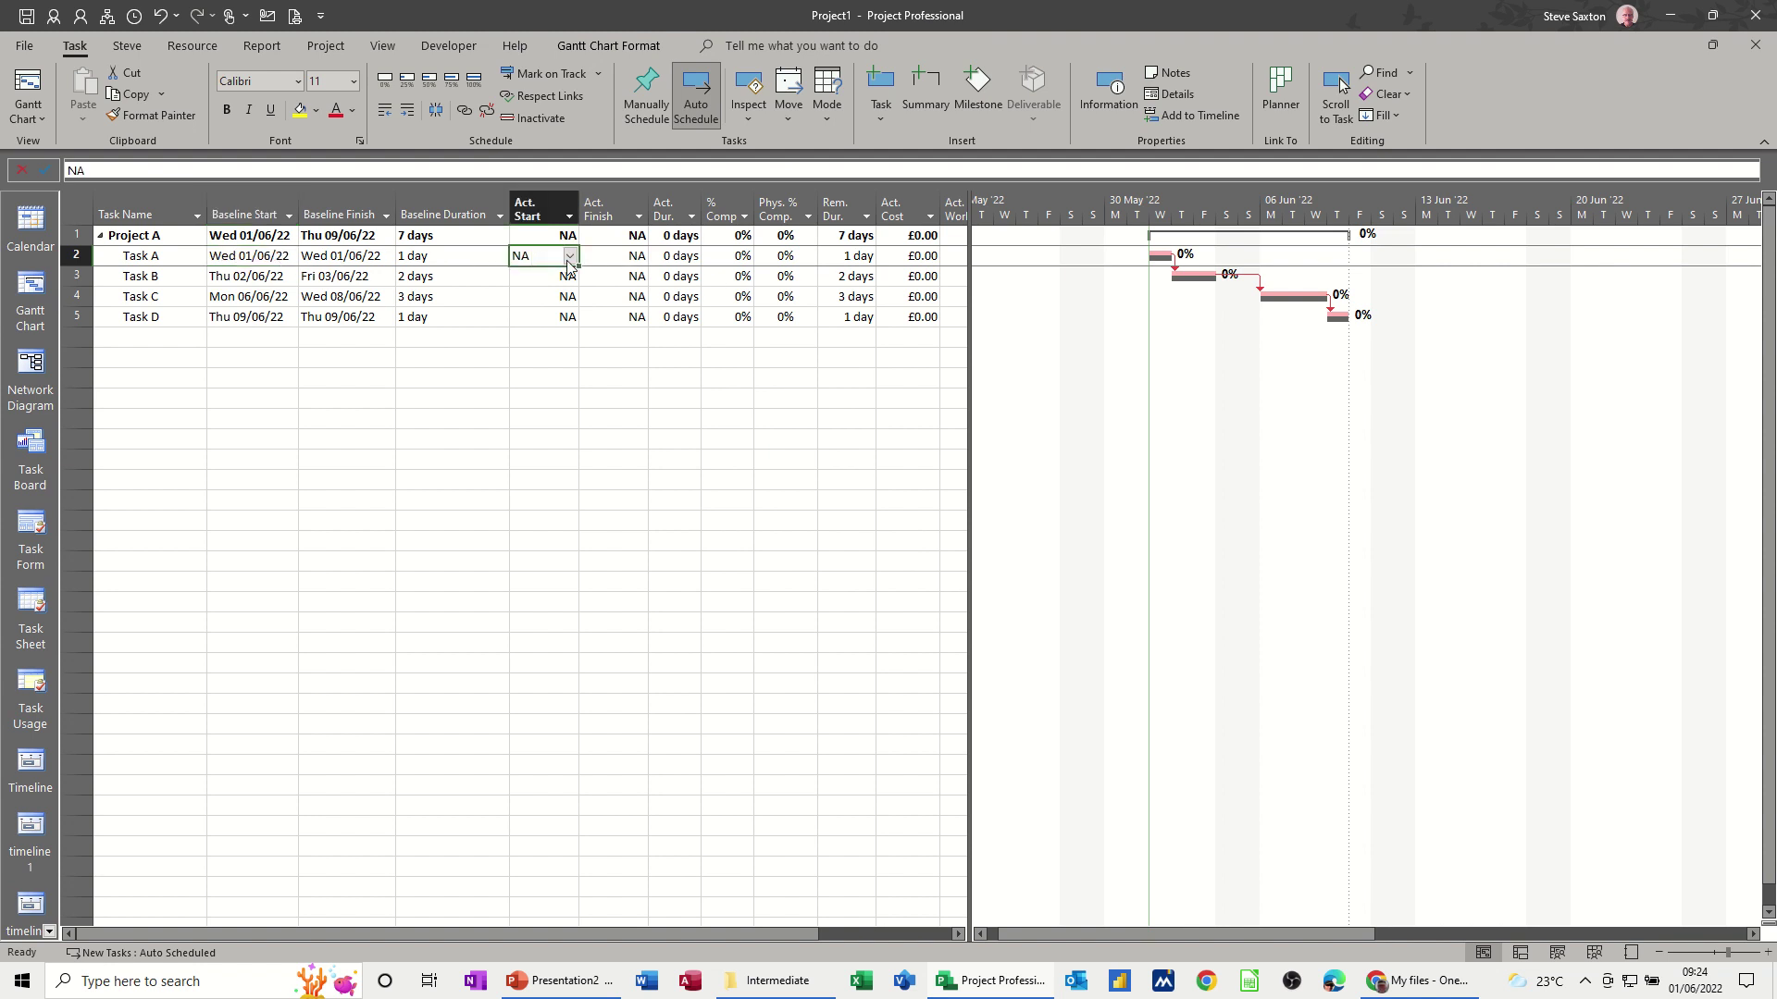
click(570, 260)
click(473, 329)
double_click(578, 208)
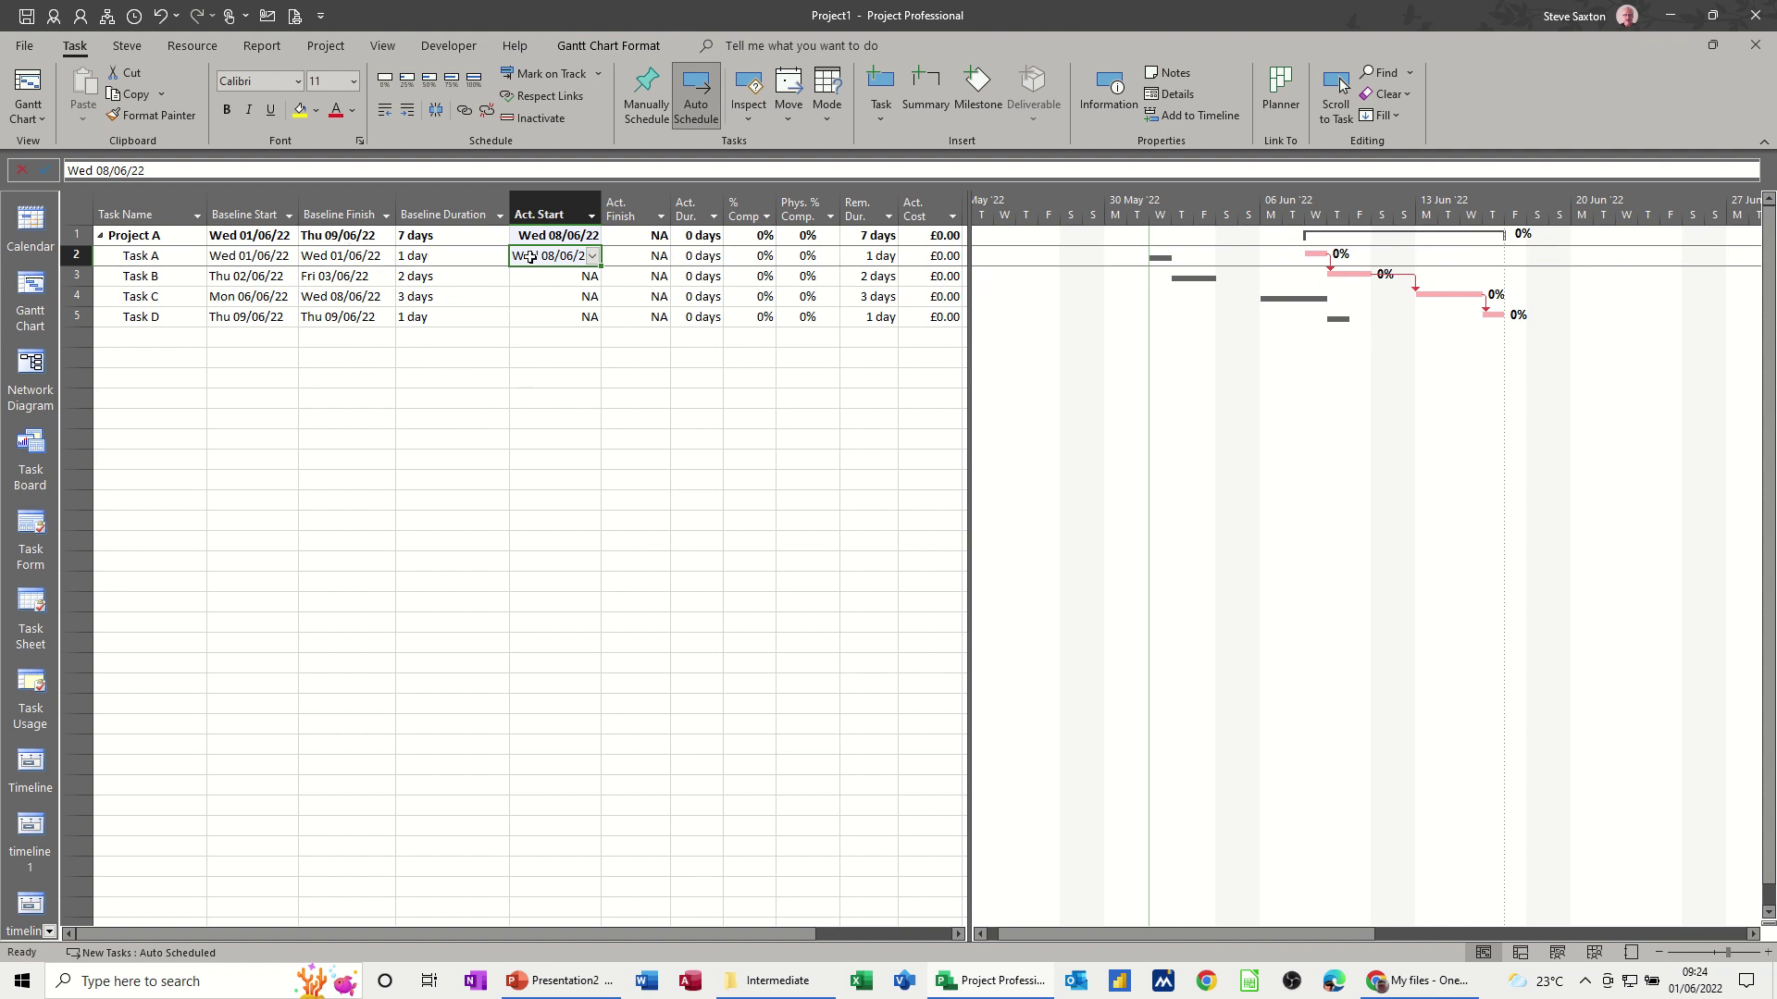
Step: Enter 2 days as Task A's actual duration
click(700, 258)
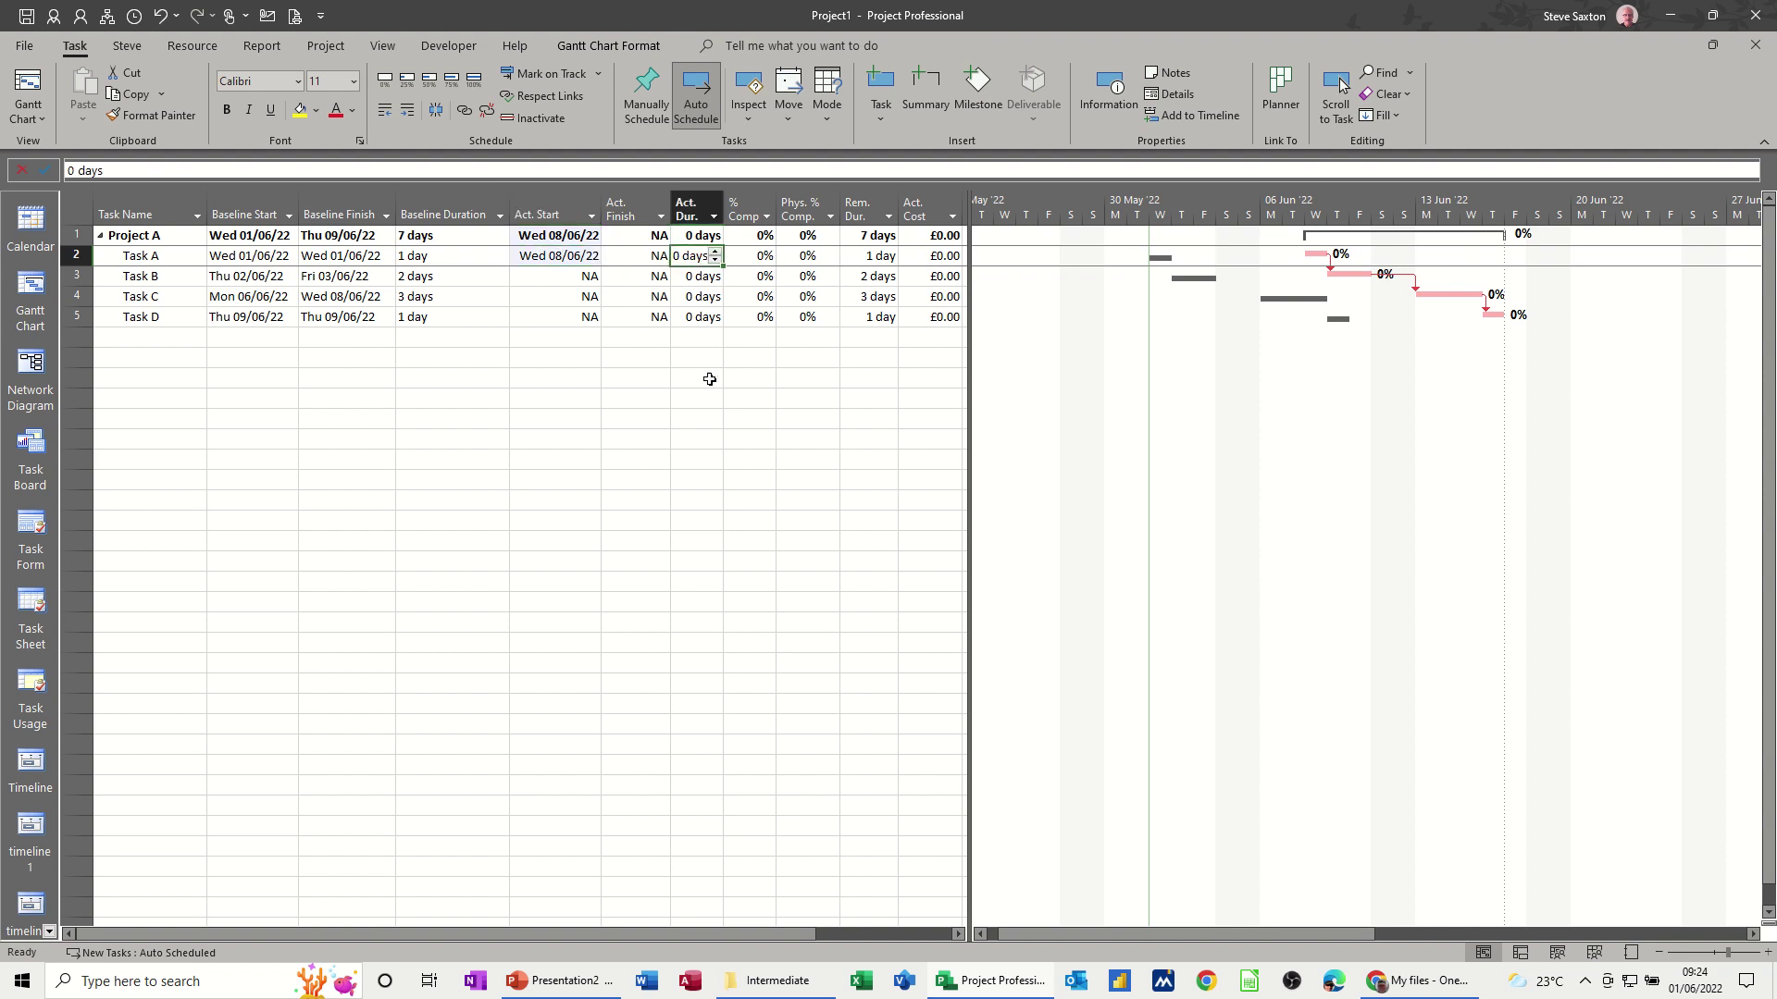
text(2)
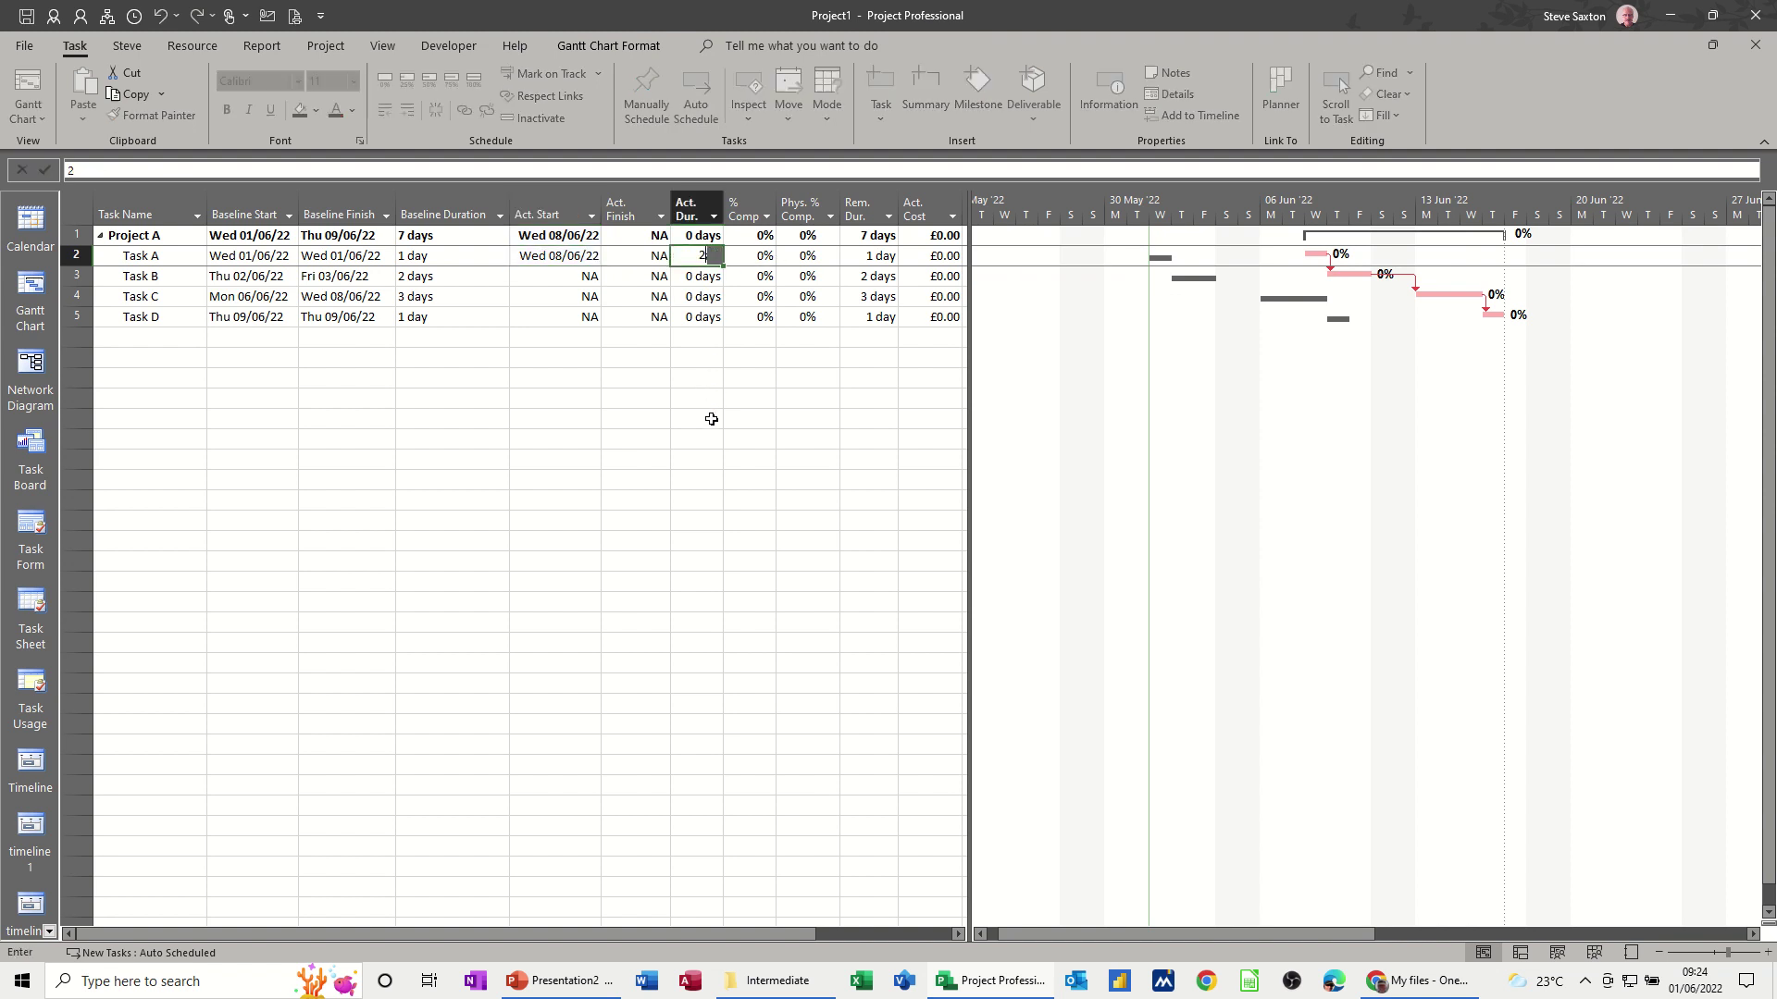
click(676, 338)
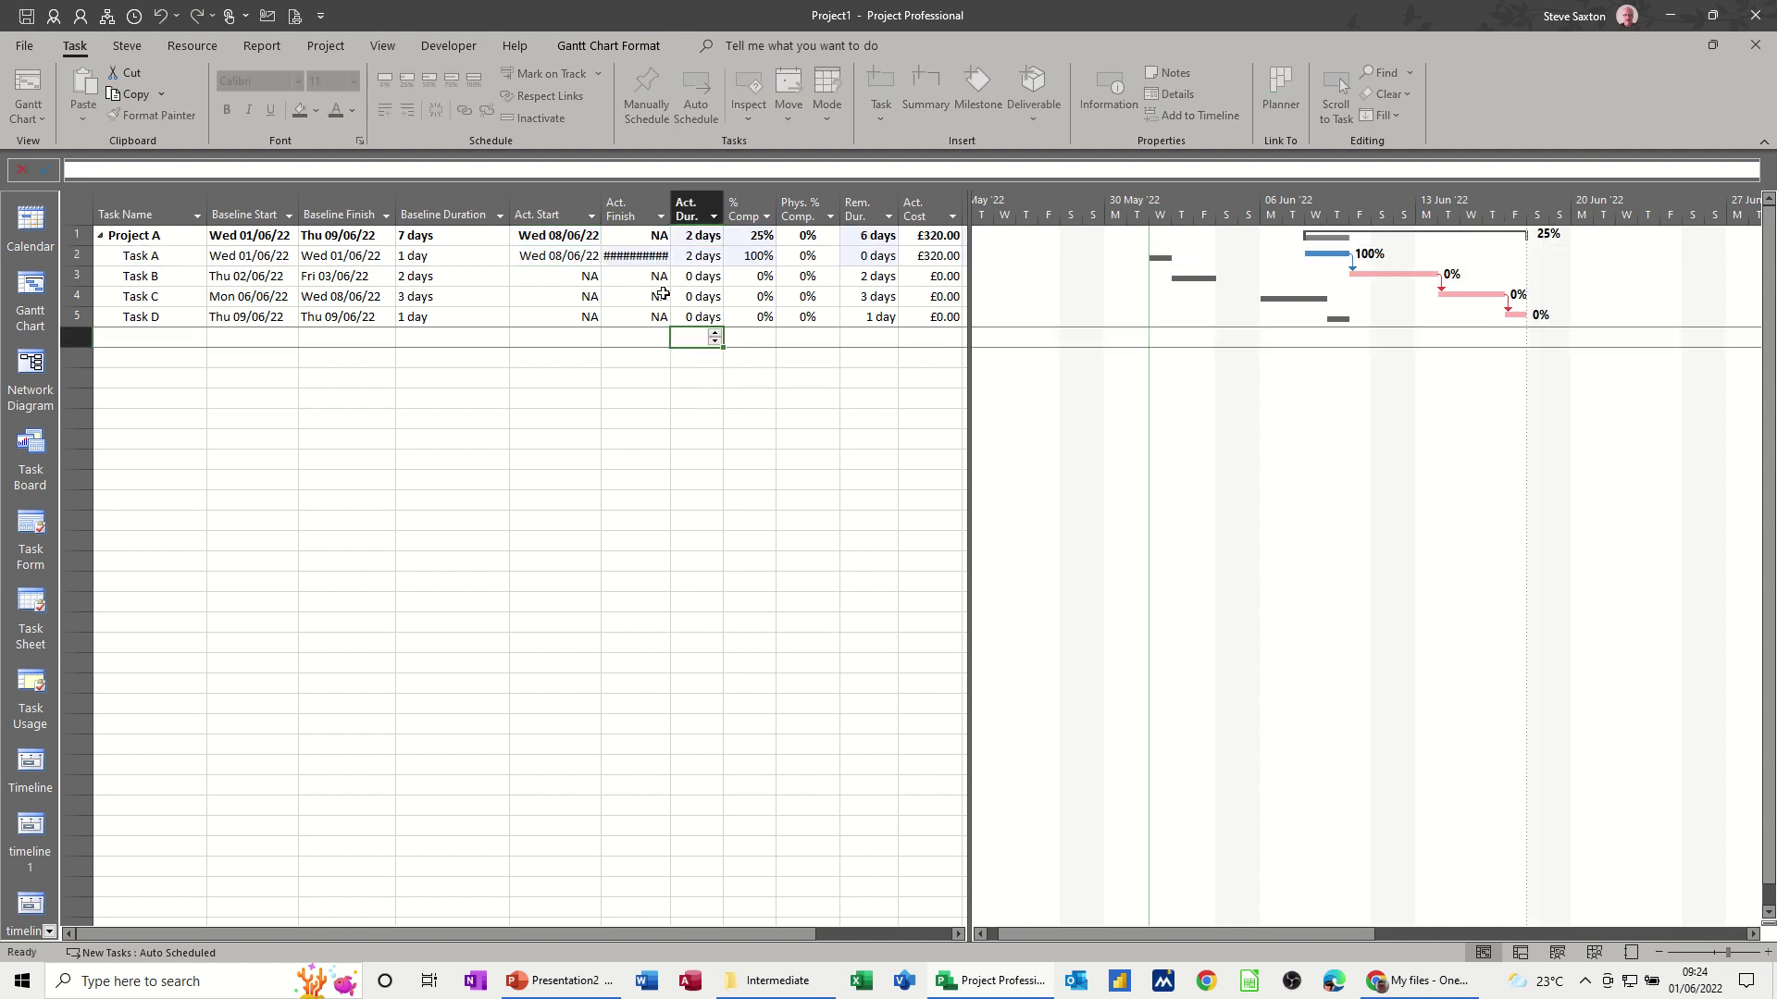
Step: Auto-fit the Act. Finish column and set Task A's remaining duration to 1 day
double_click(671, 214)
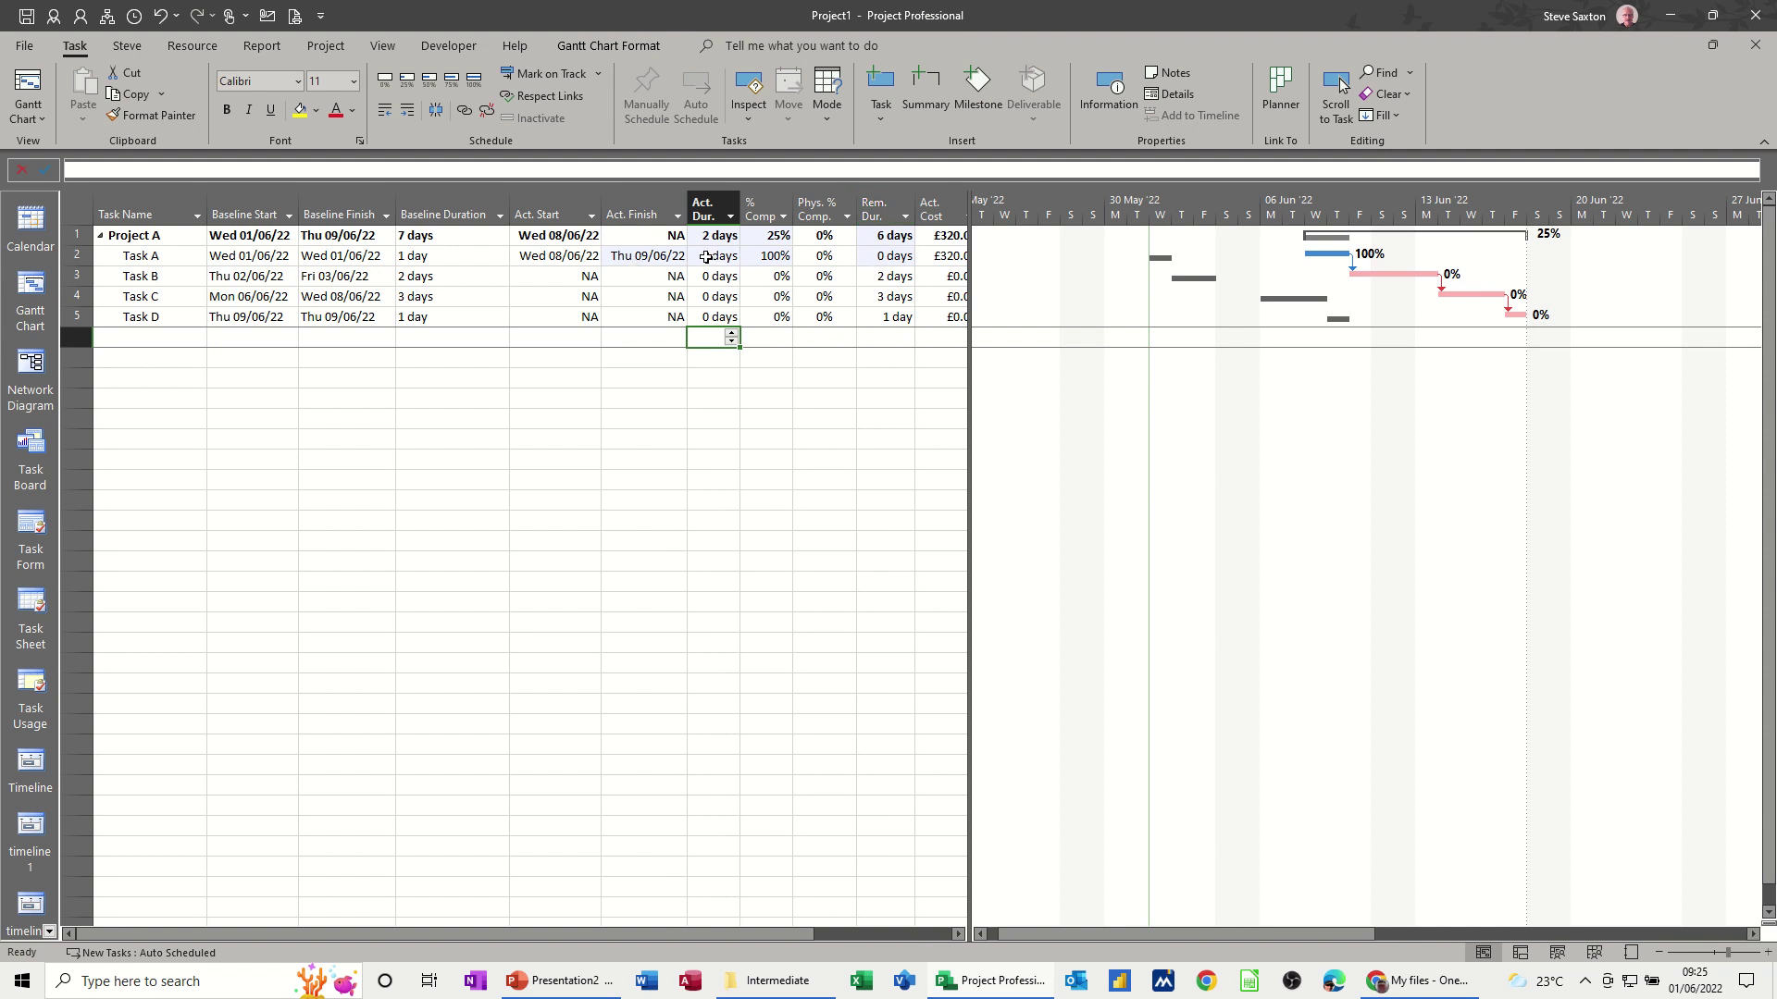
click(879, 255)
text(1)
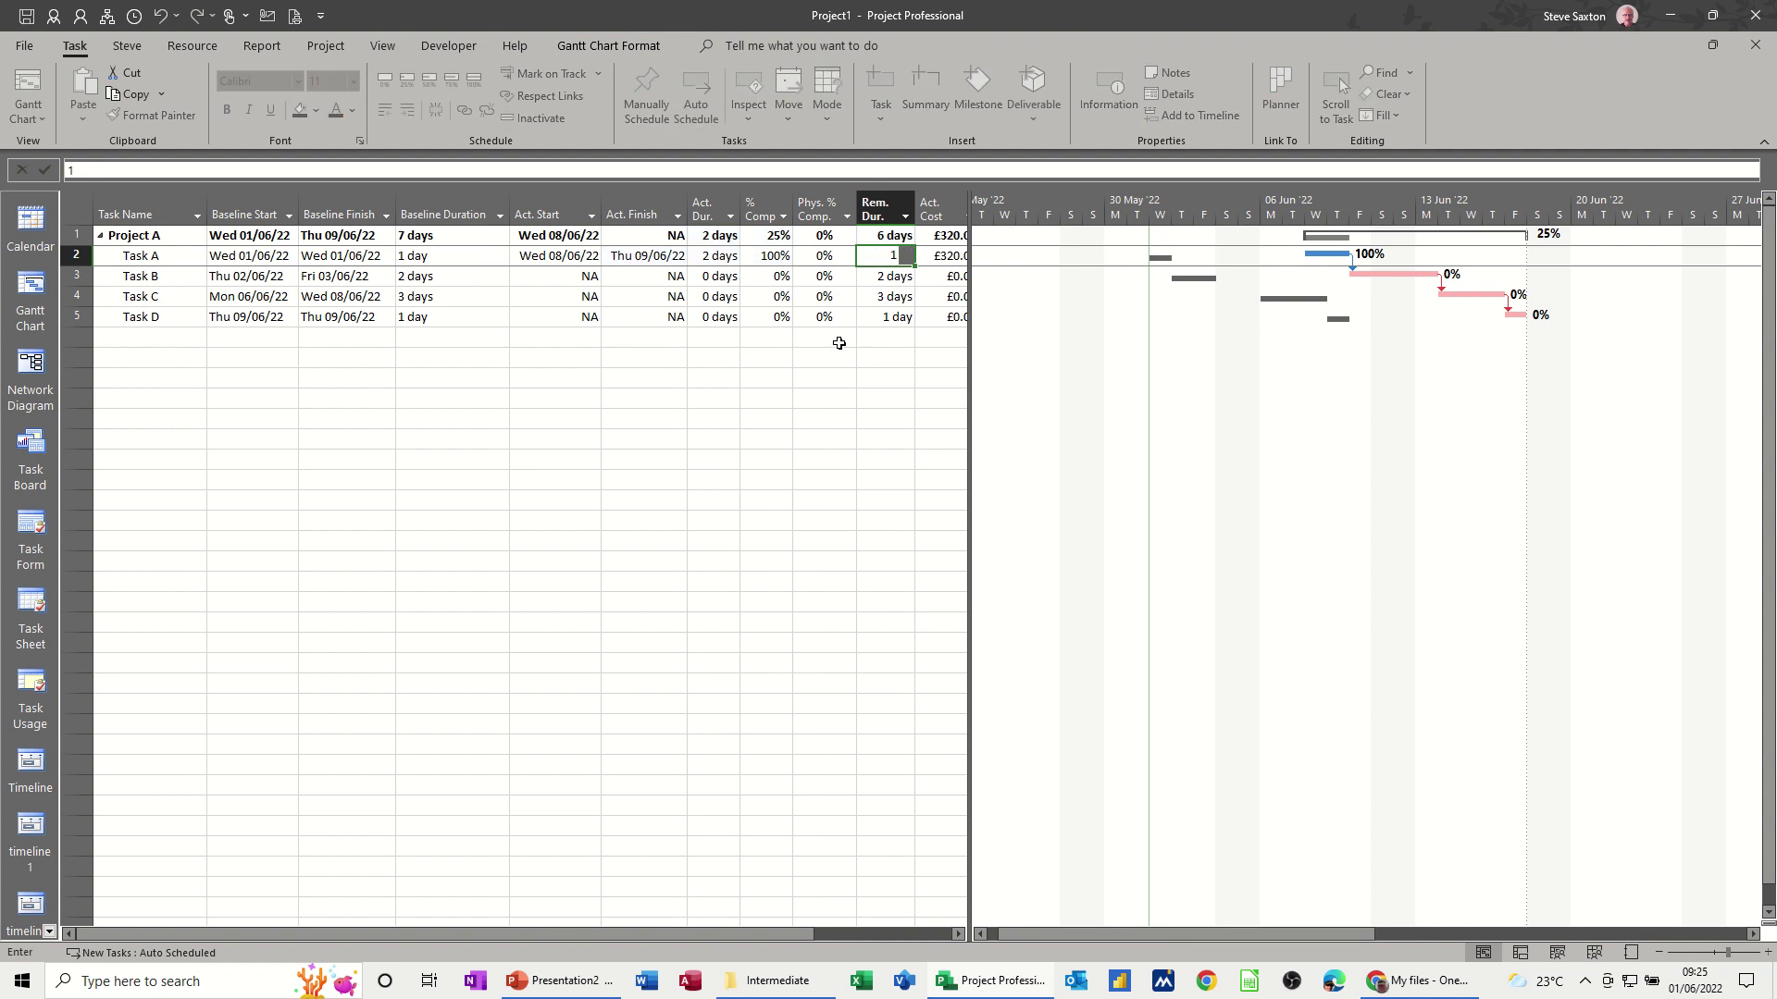
click(833, 340)
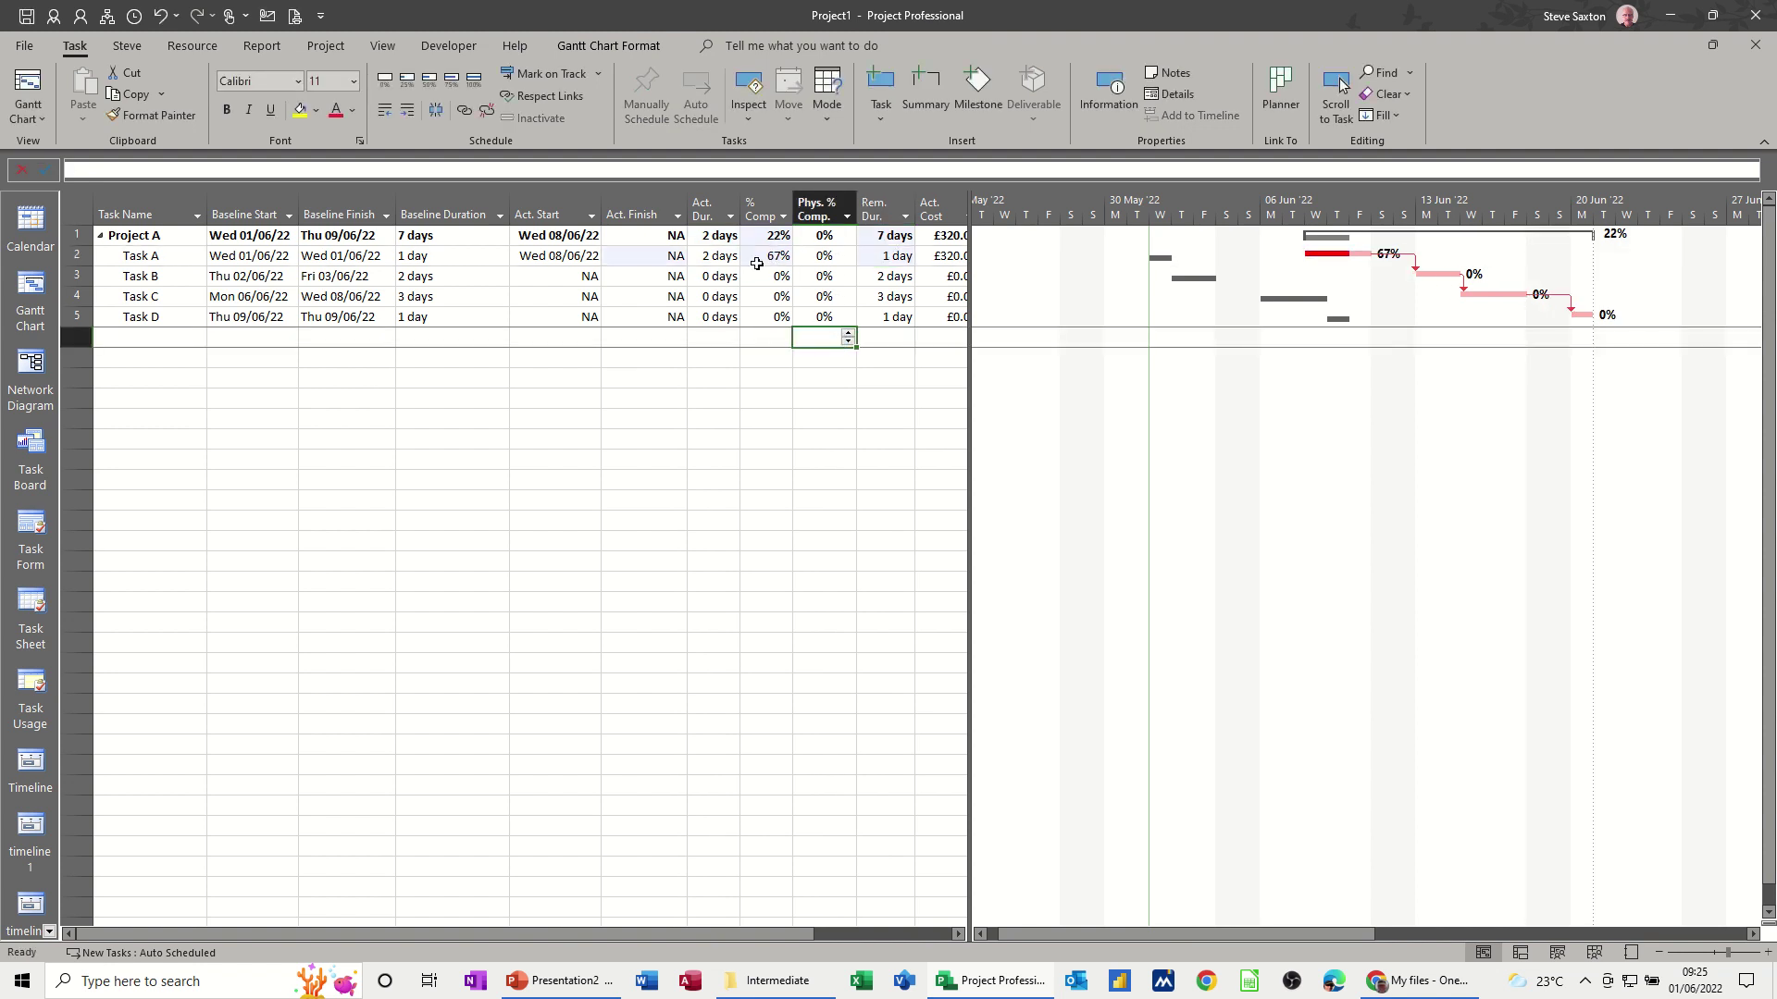
Step: Change Task A's actual duration to 3 days
click(712, 258)
text(3)
click(722, 337)
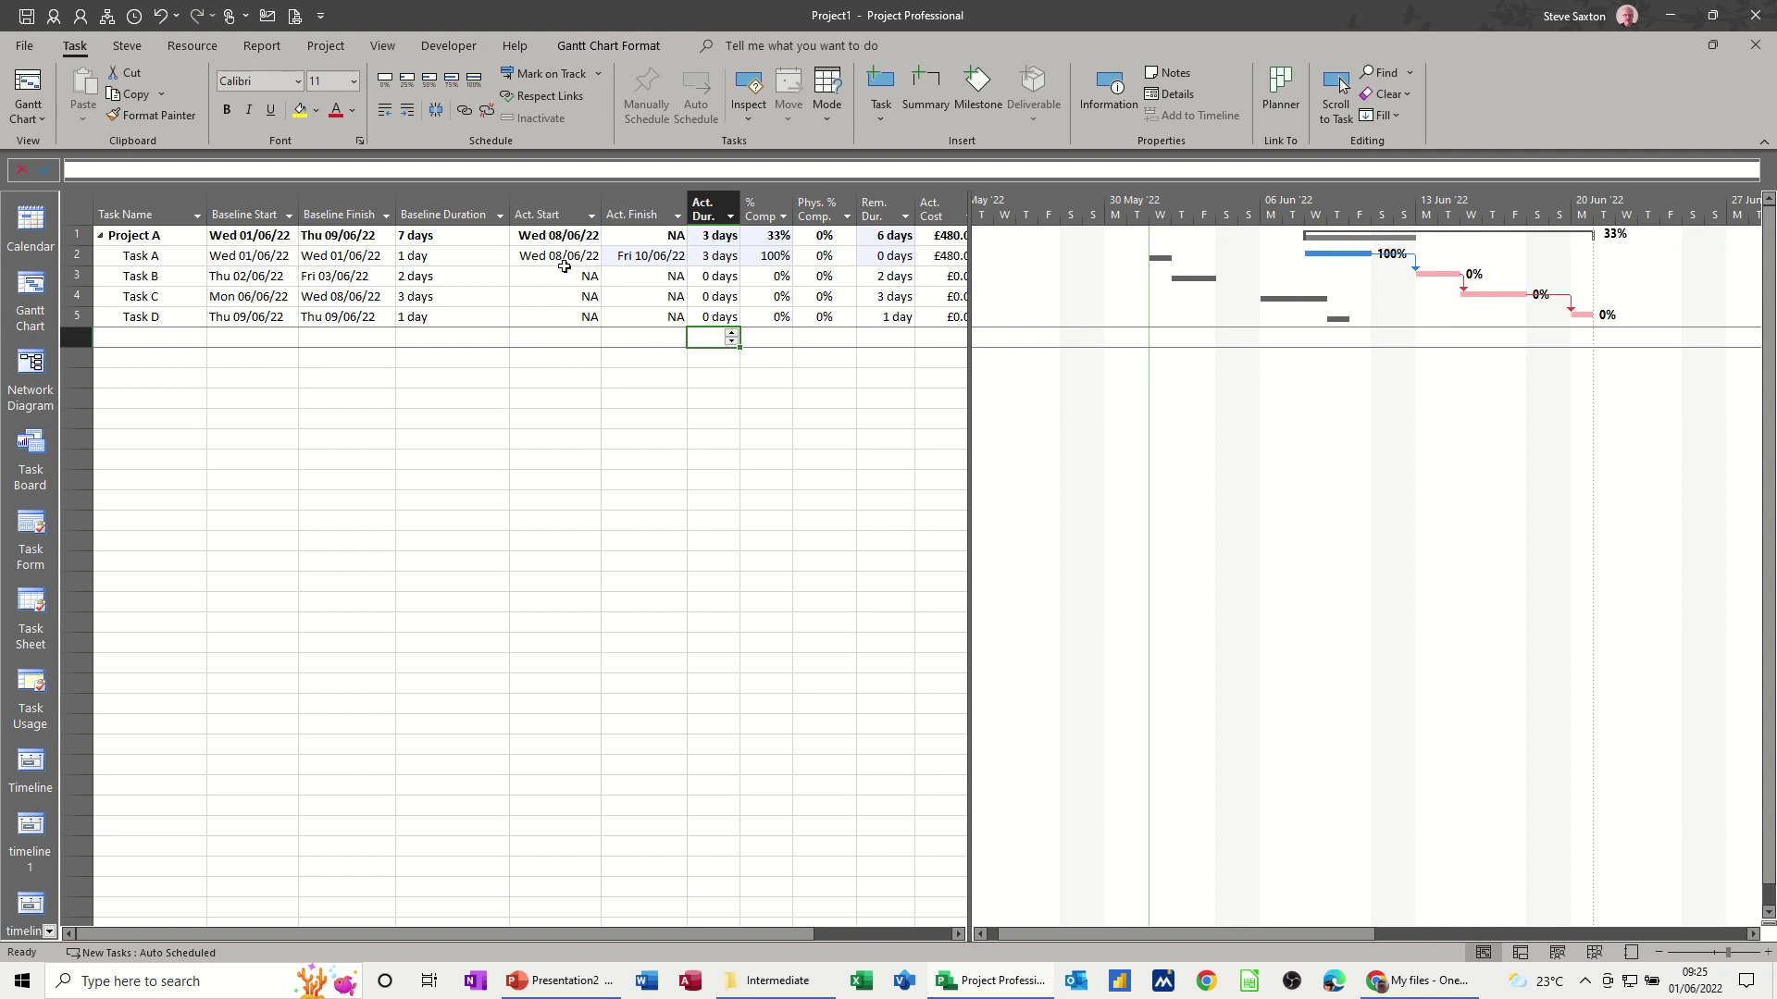
Step: Enter 2 days as Task B's actual duration, completing it Tue 14/06/22
click(719, 277)
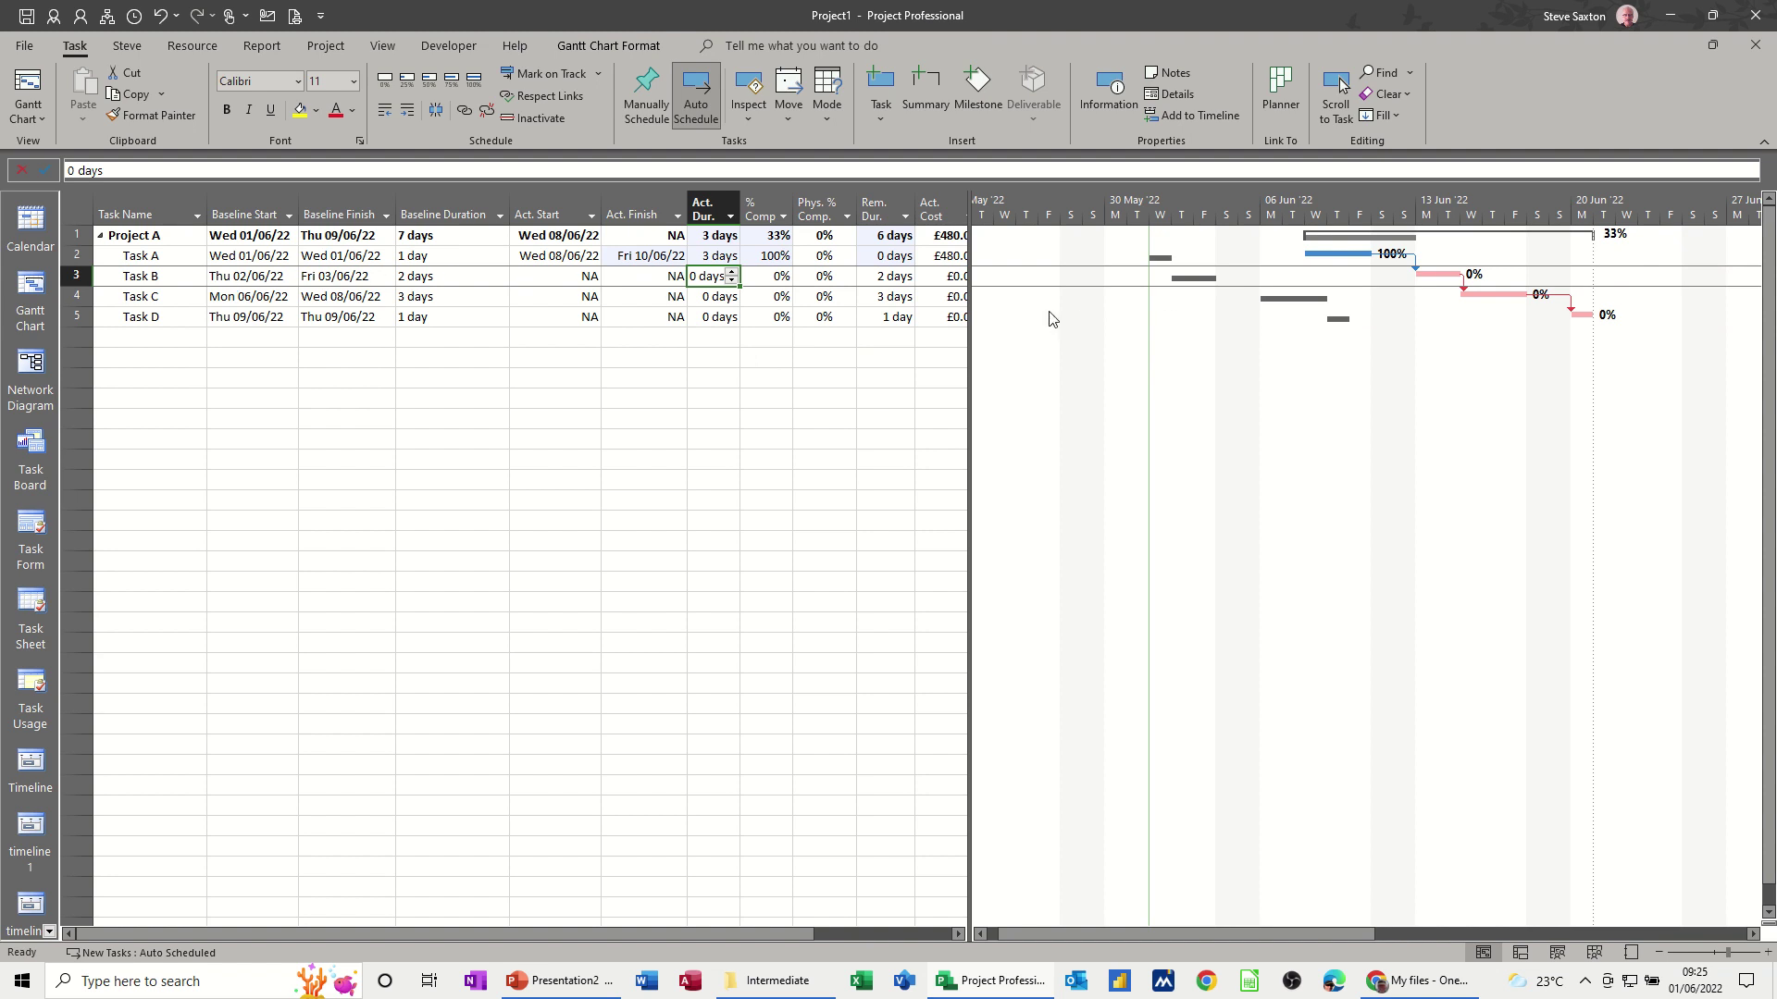
text(2)
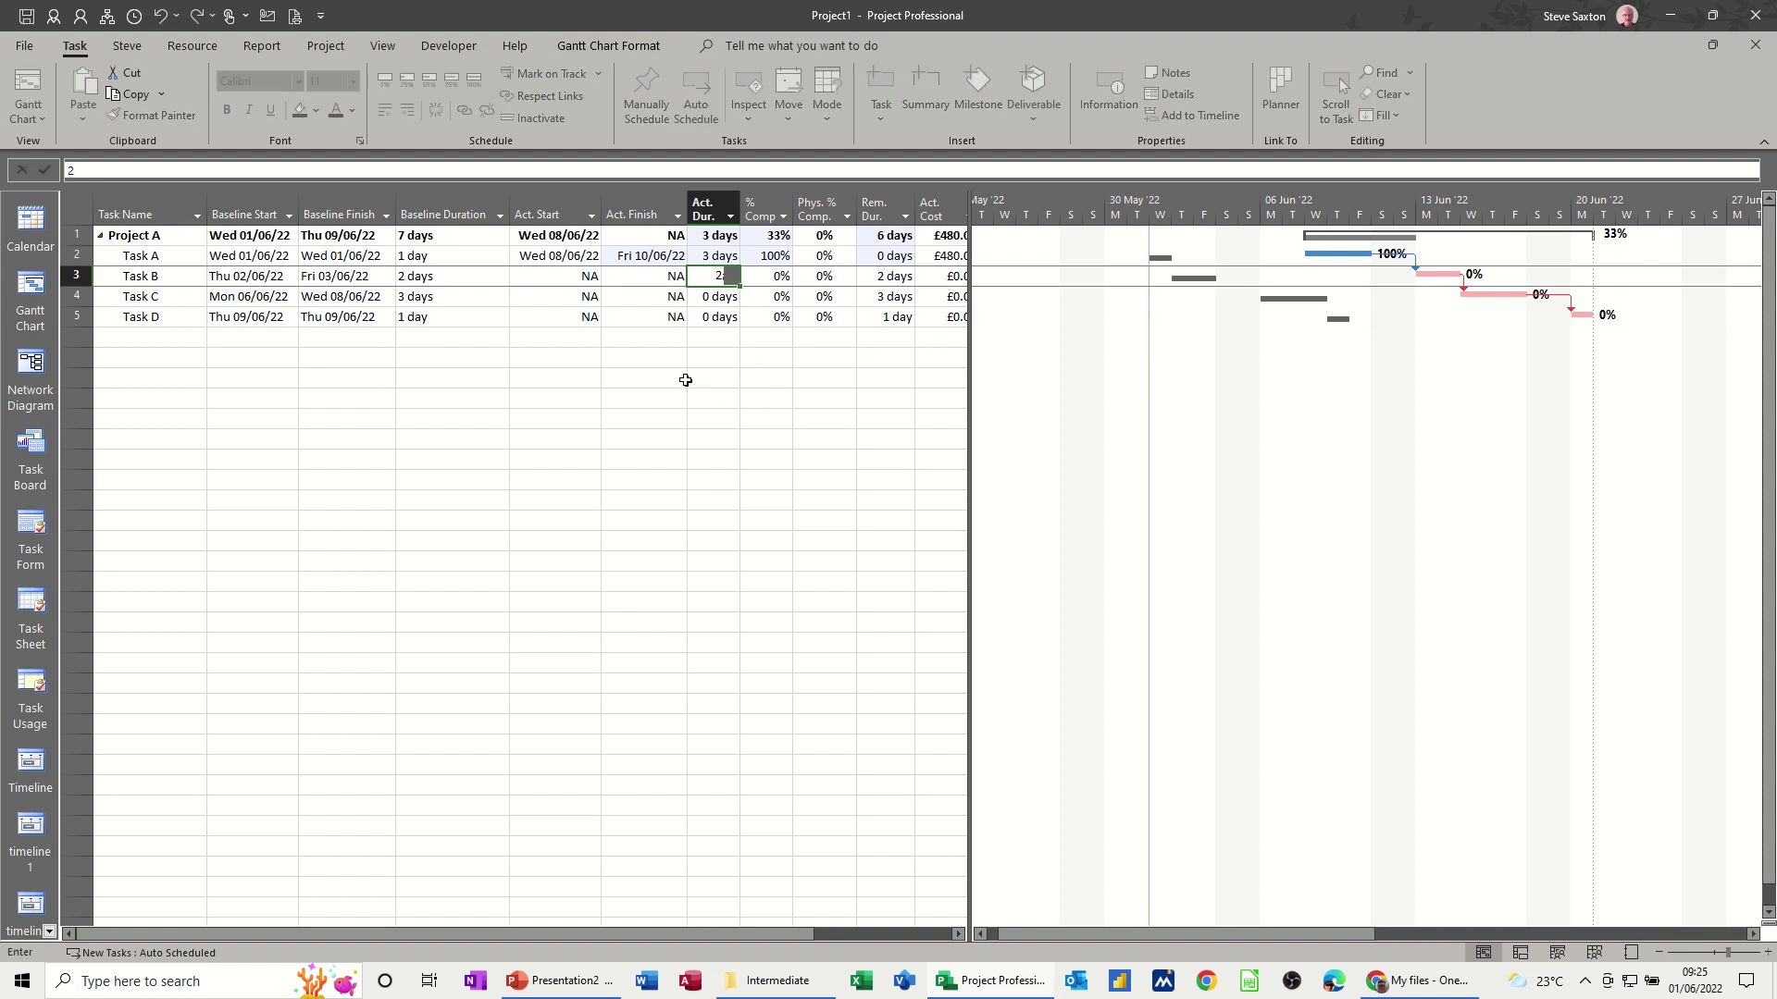
click(682, 378)
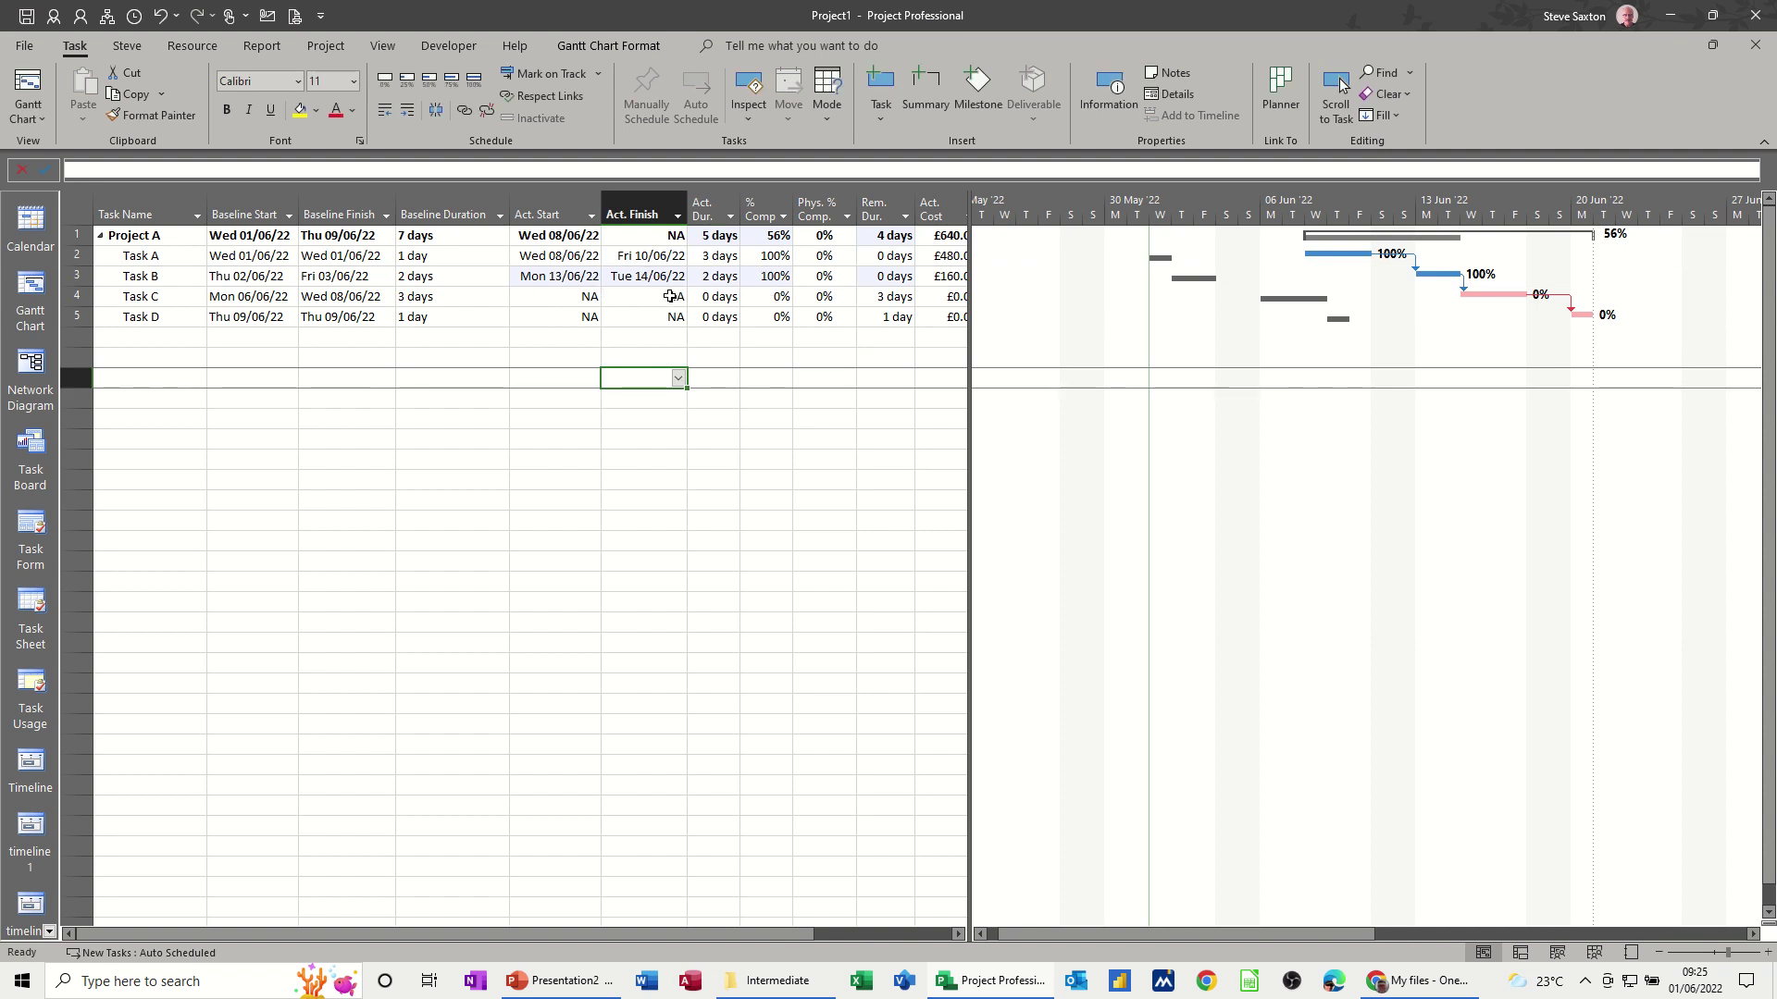
click(780, 298)
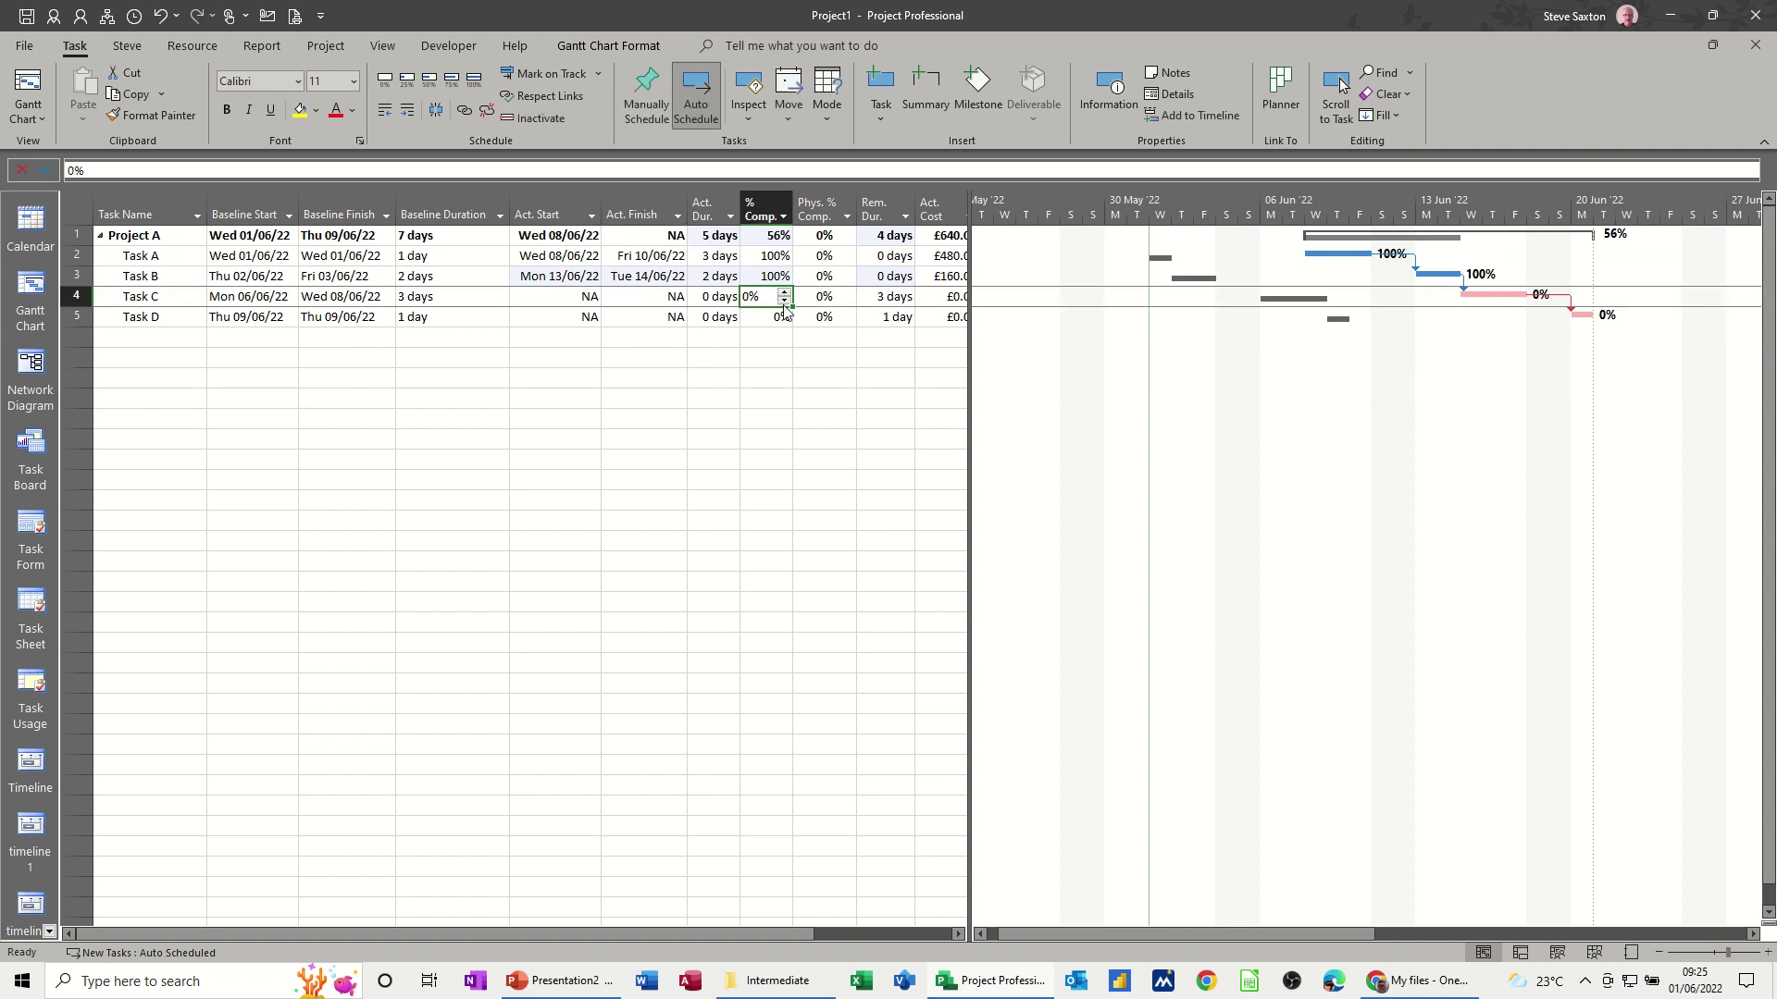
Step: Give Task C an actual duration of 4 days and remaining duration of 2 days
click(719, 297)
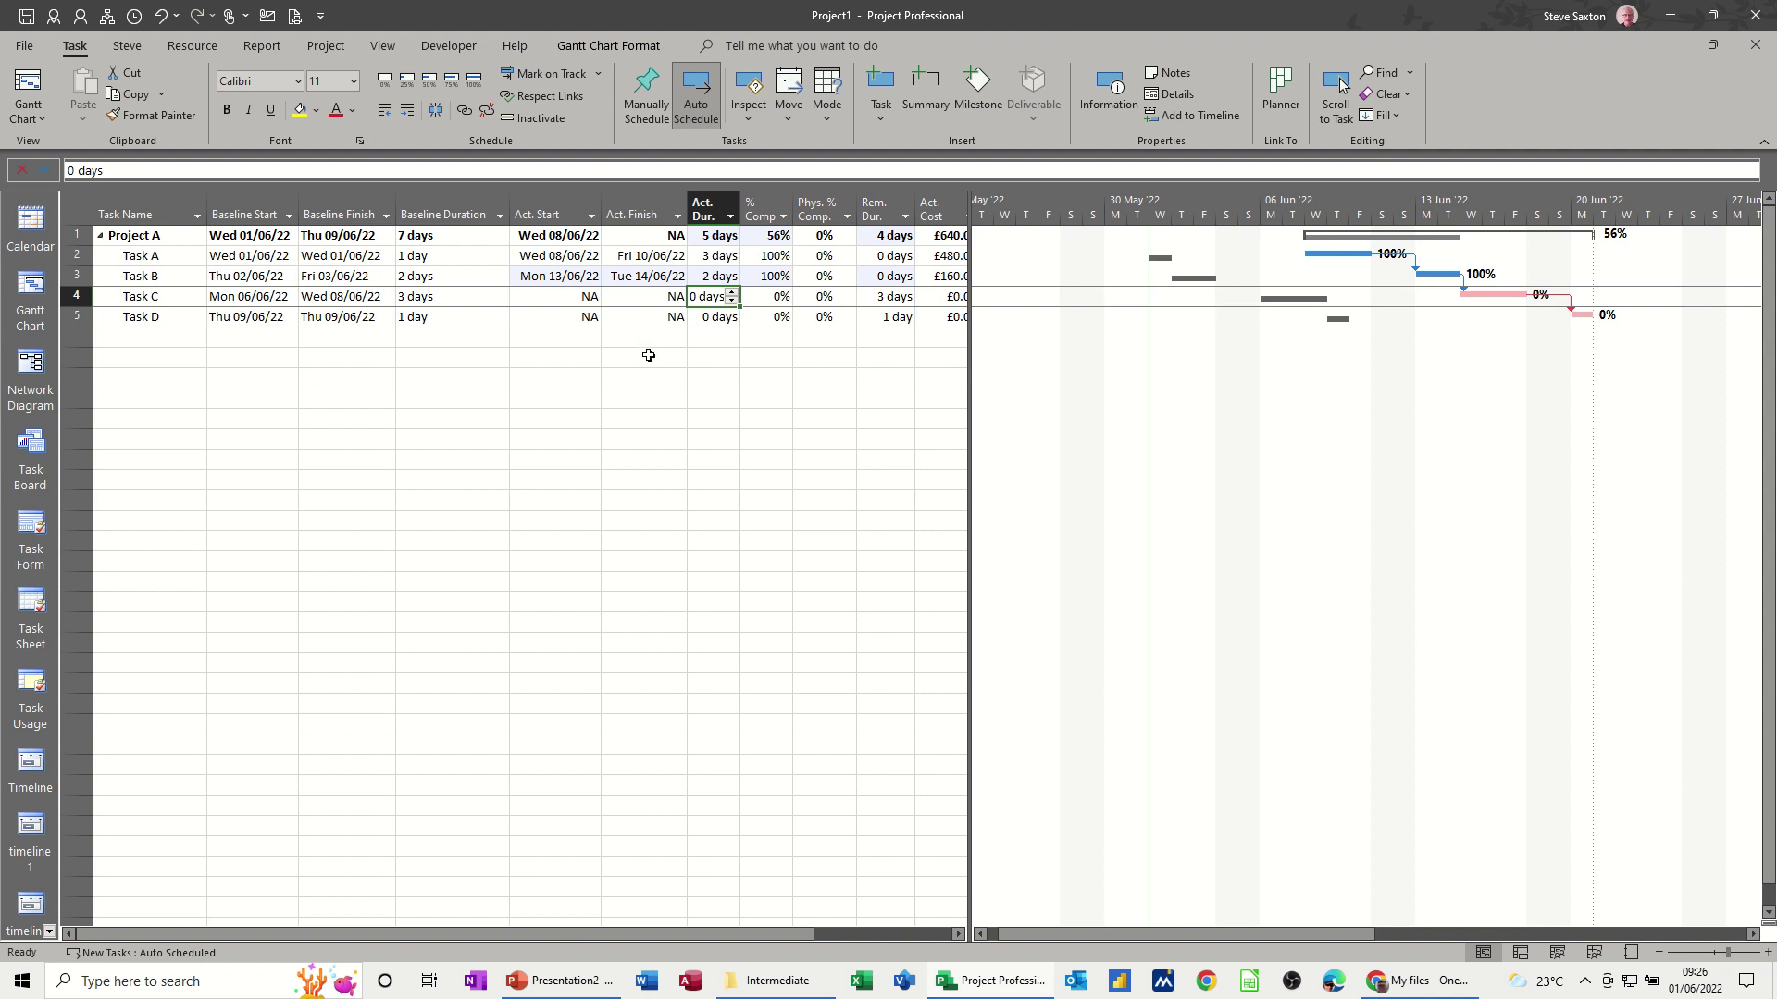
text(4)
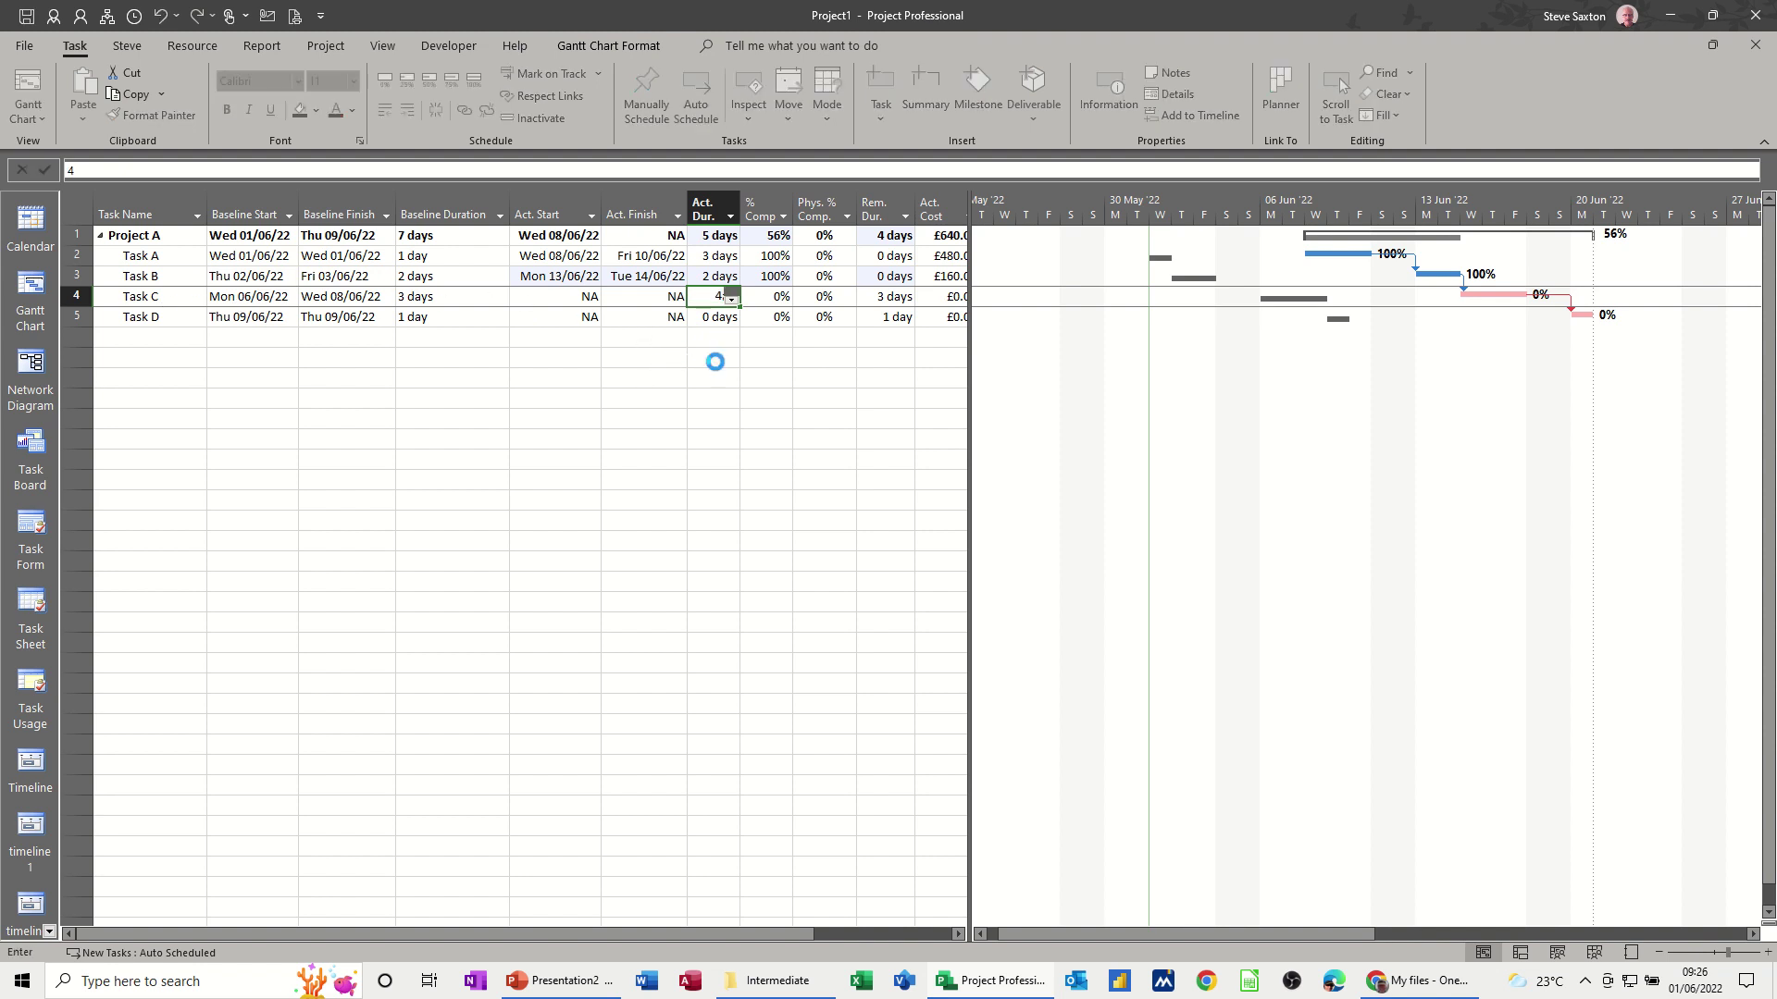
click(708, 359)
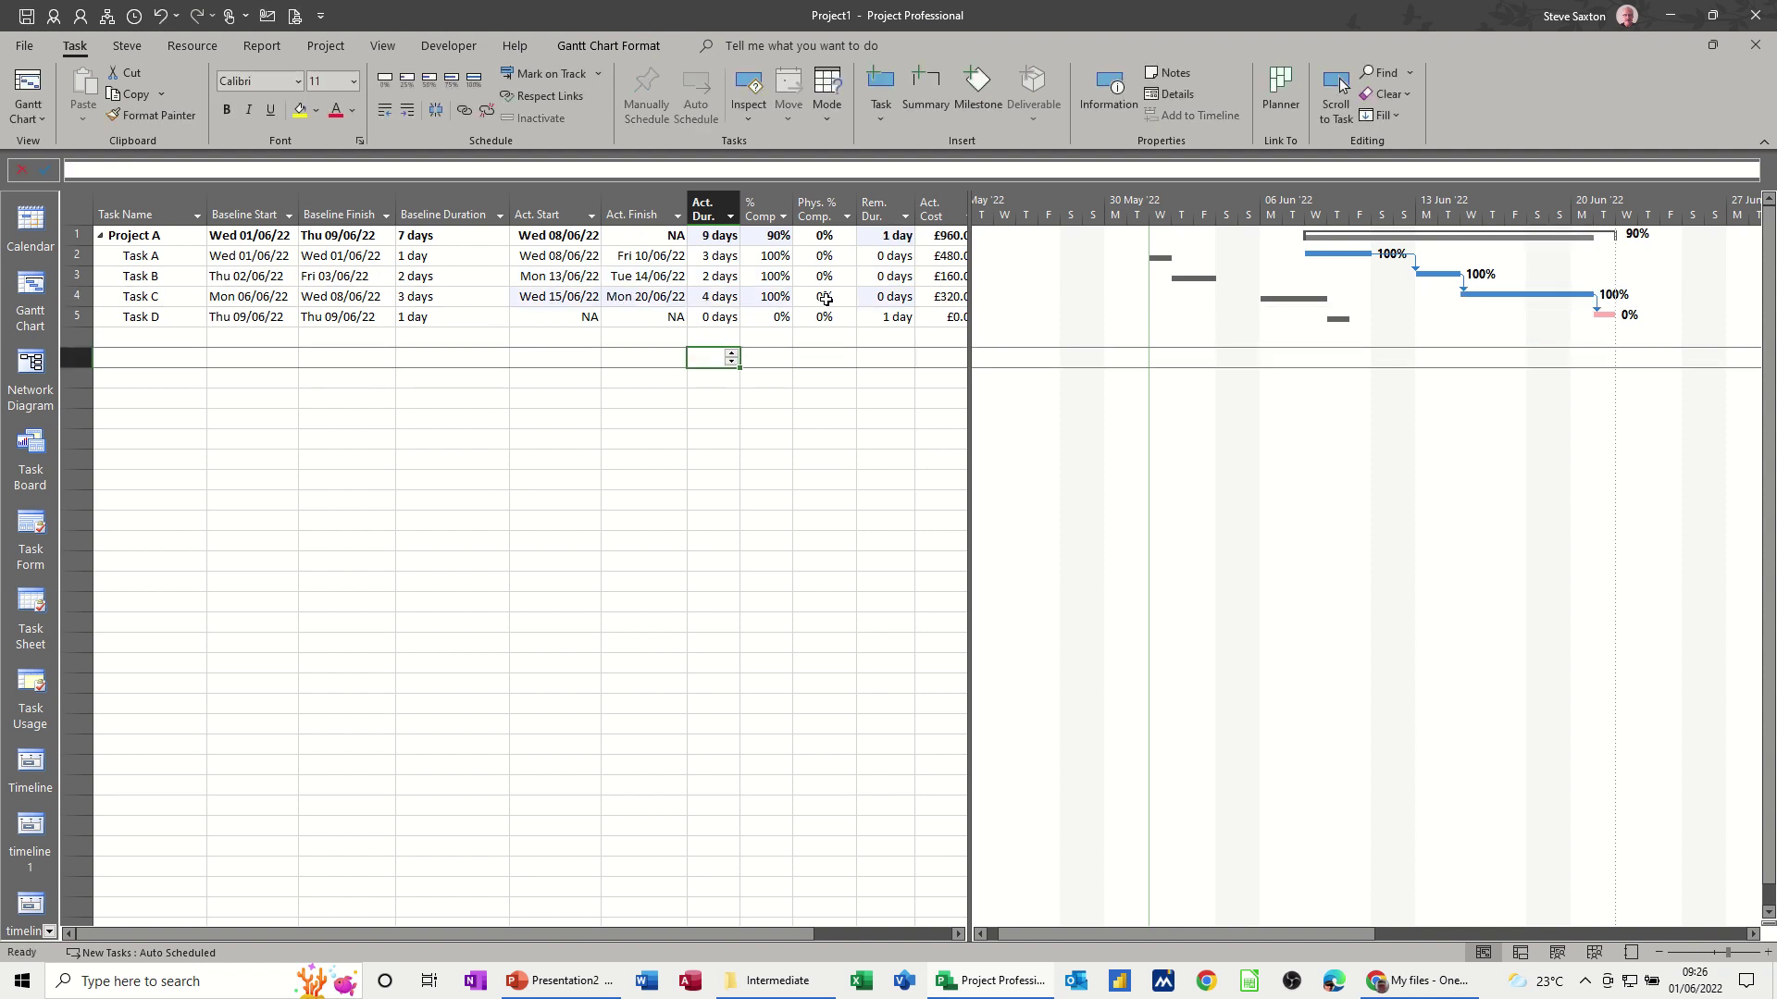
click(867, 298)
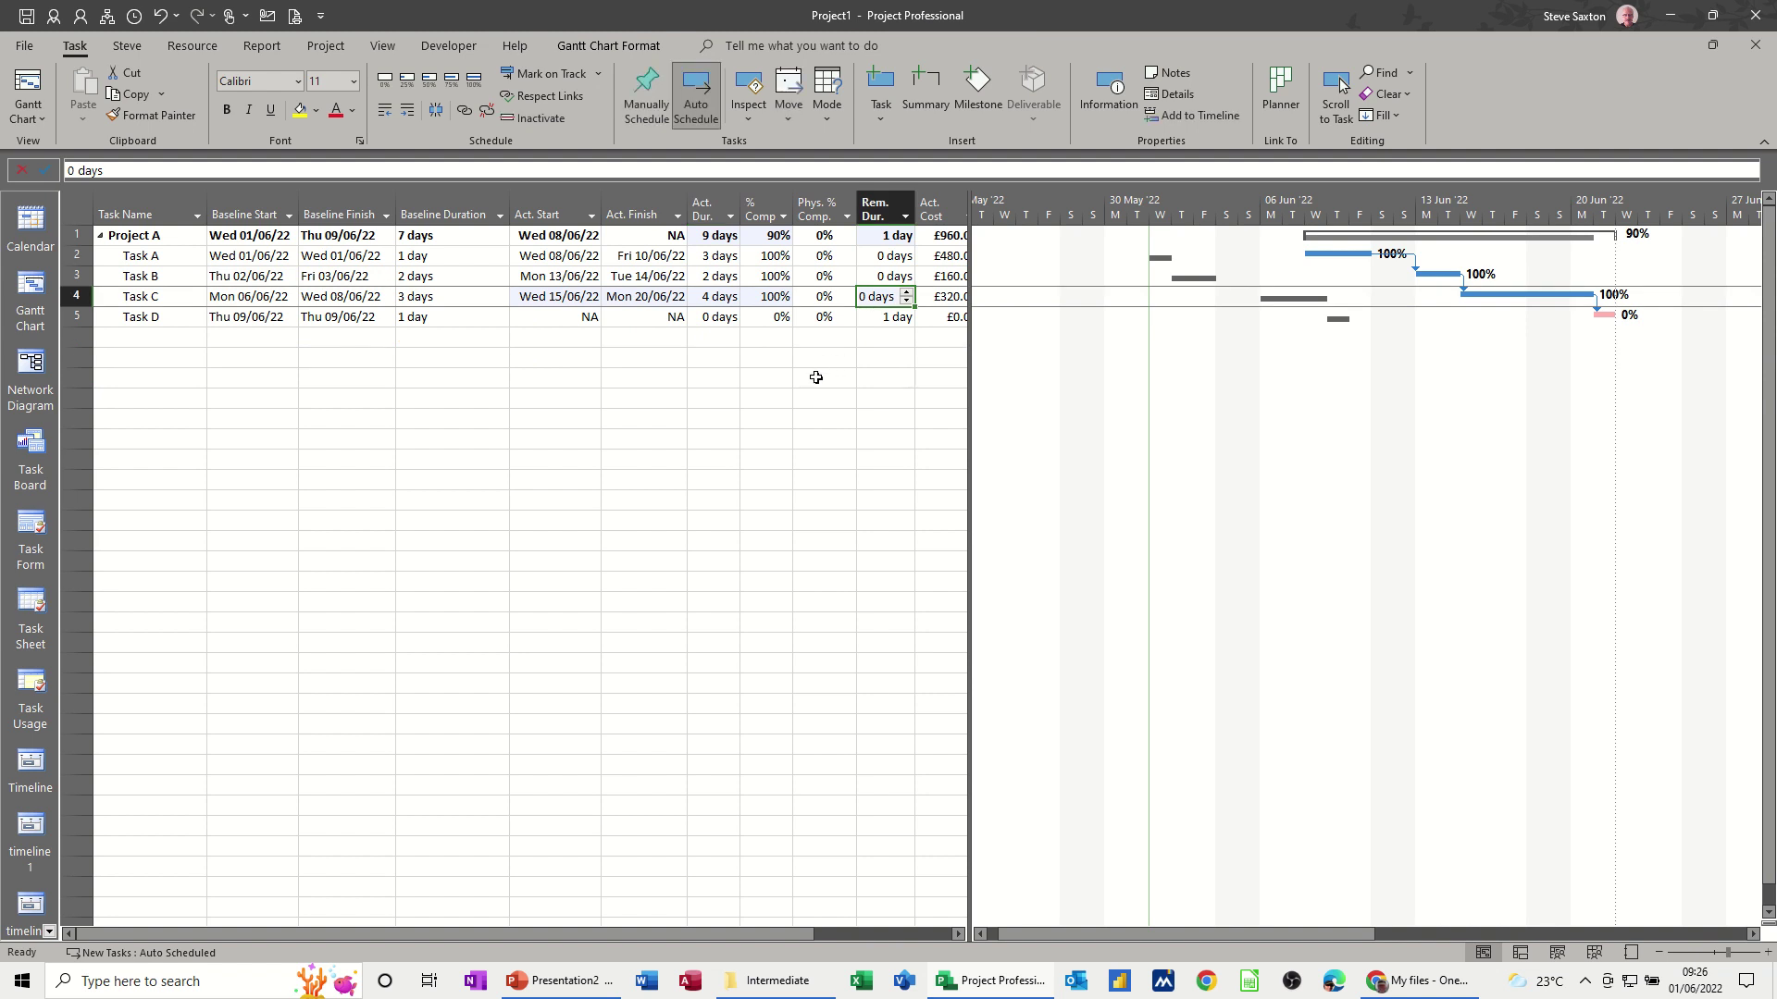
text(2)
click(660, 357)
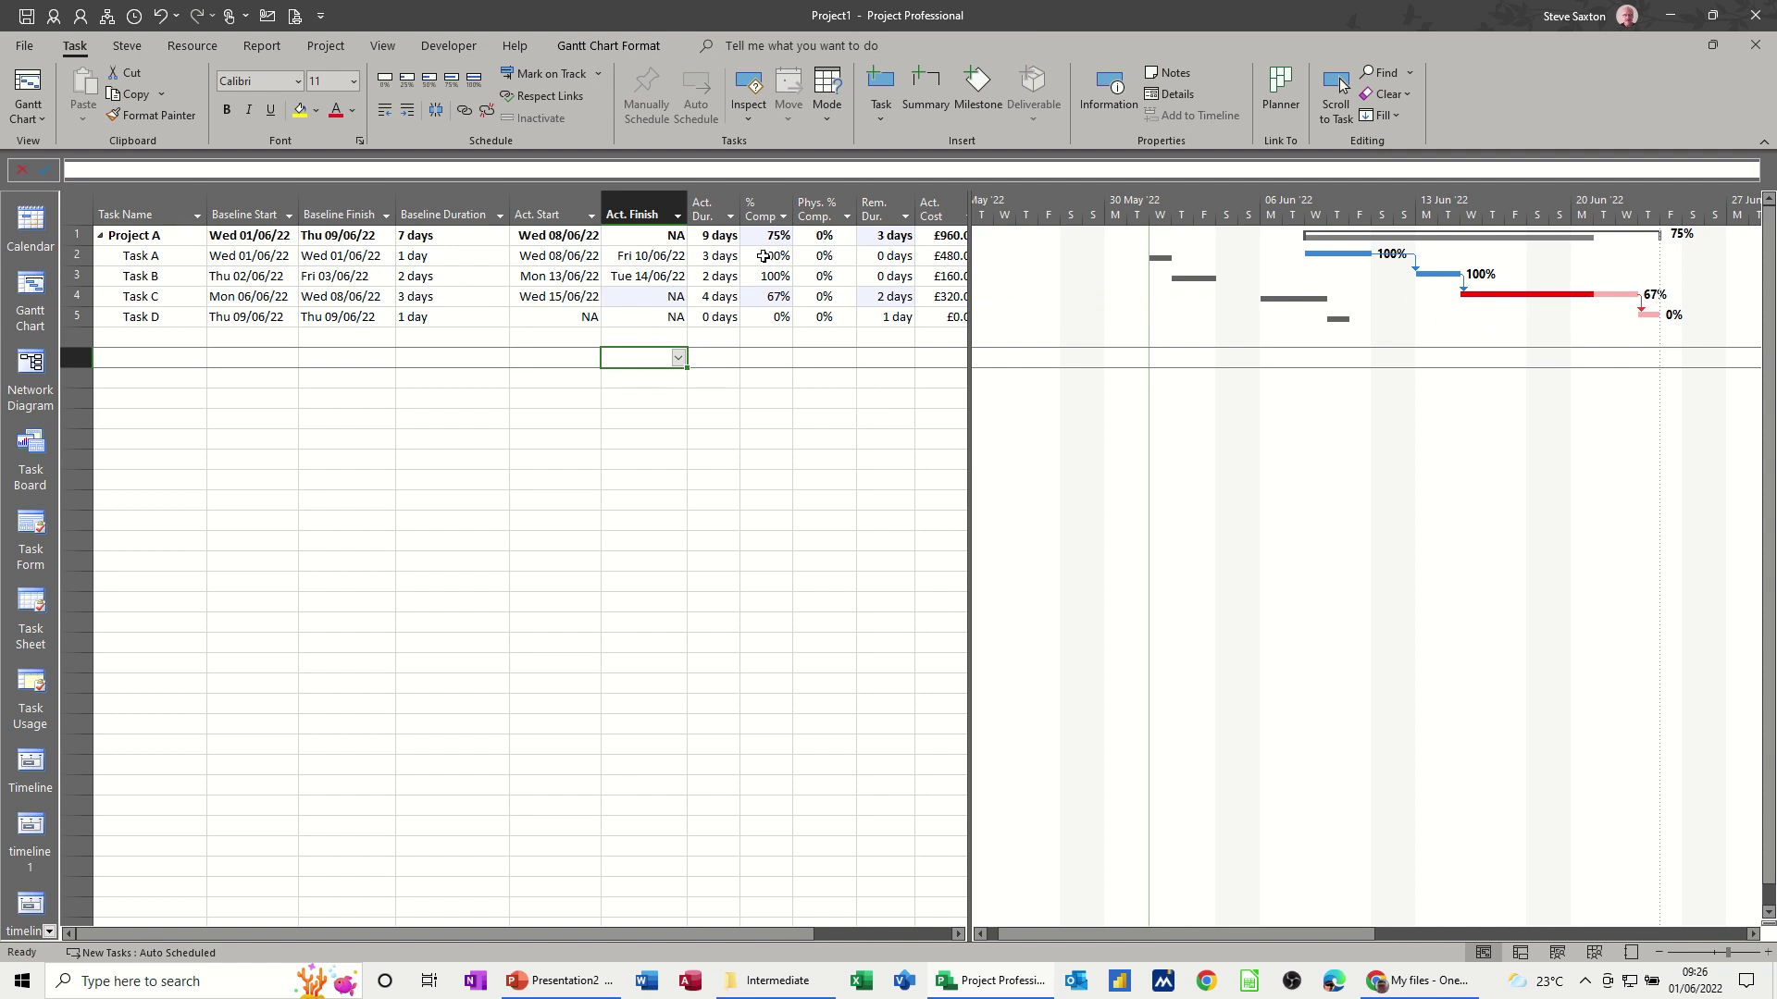
Step: Open the Set Baseline dialog and view the Baseline and Baseline 1–10 list
click(307, 46)
click(619, 120)
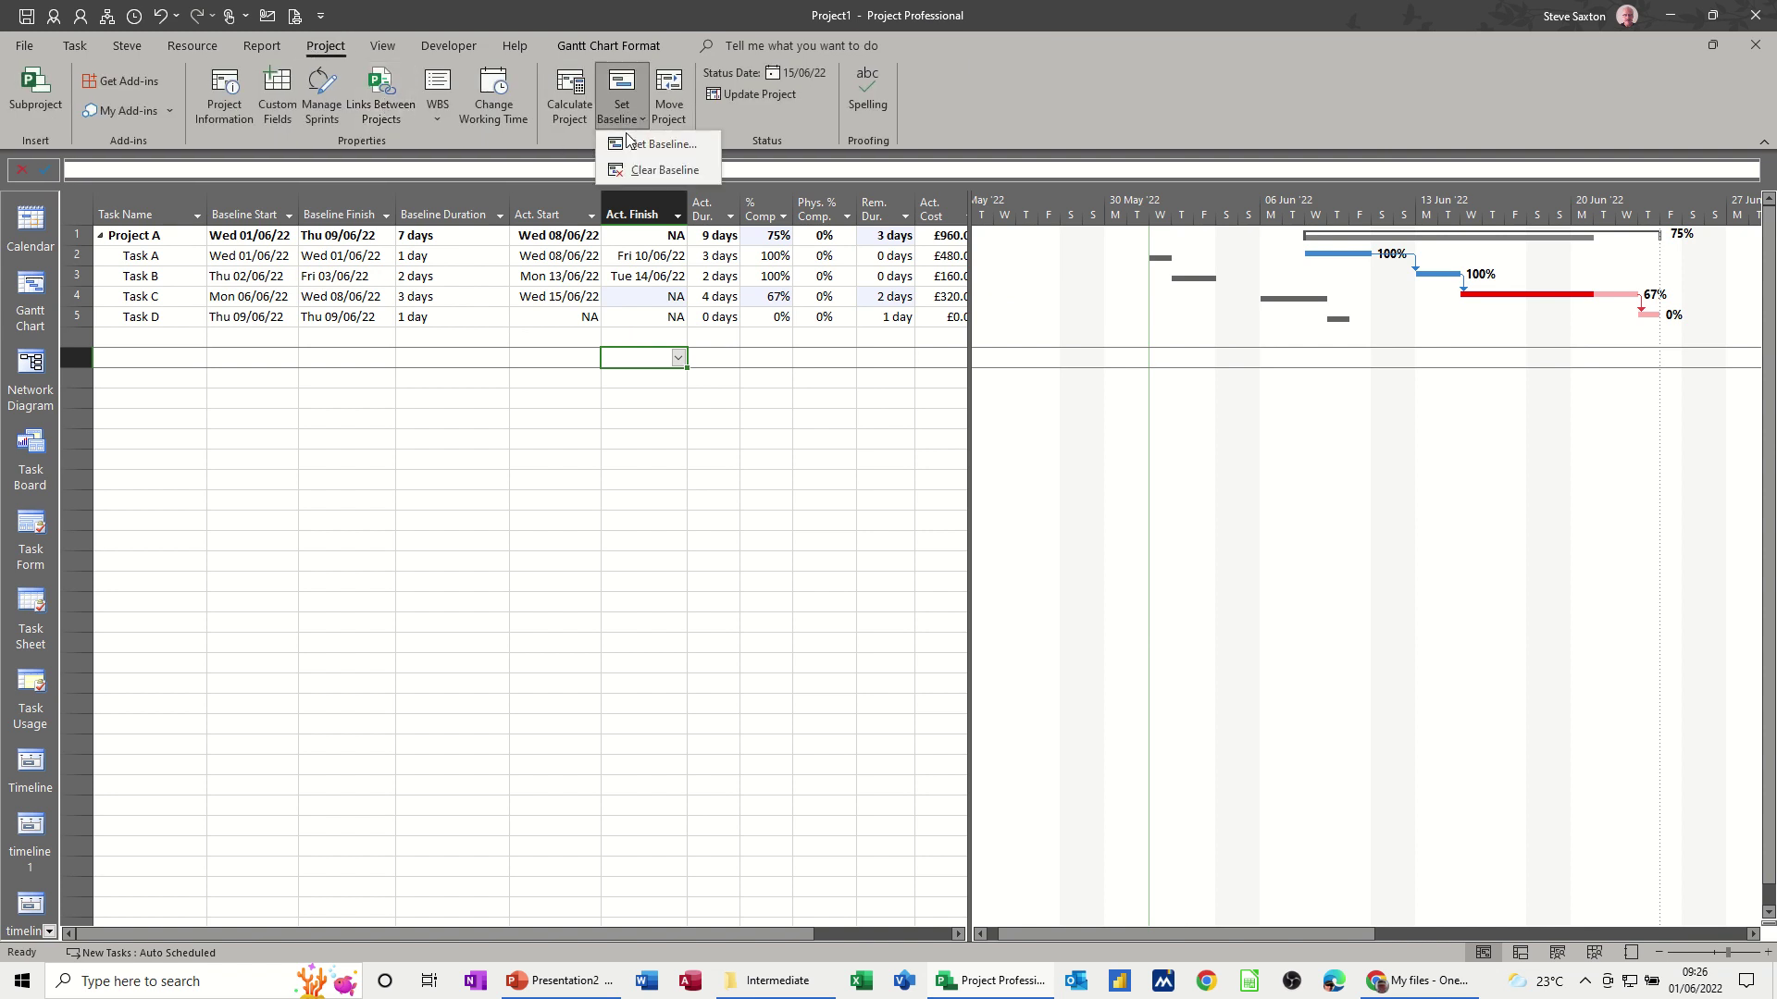
click(639, 144)
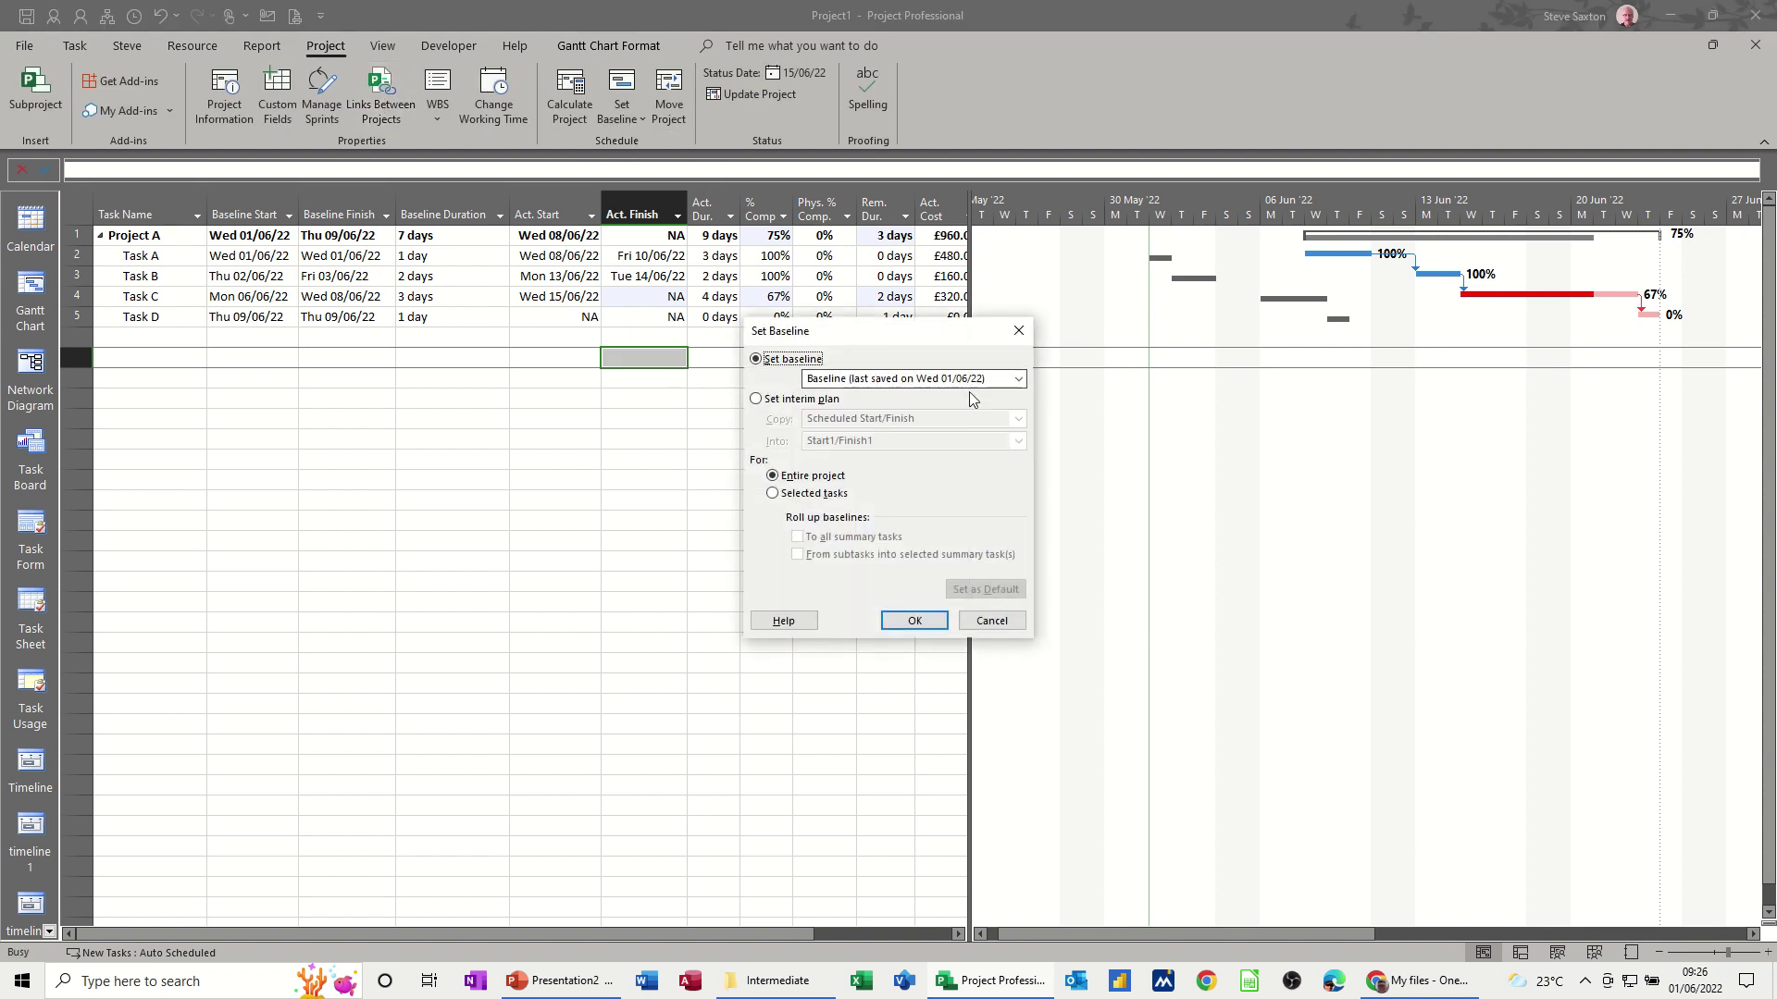
click(1017, 378)
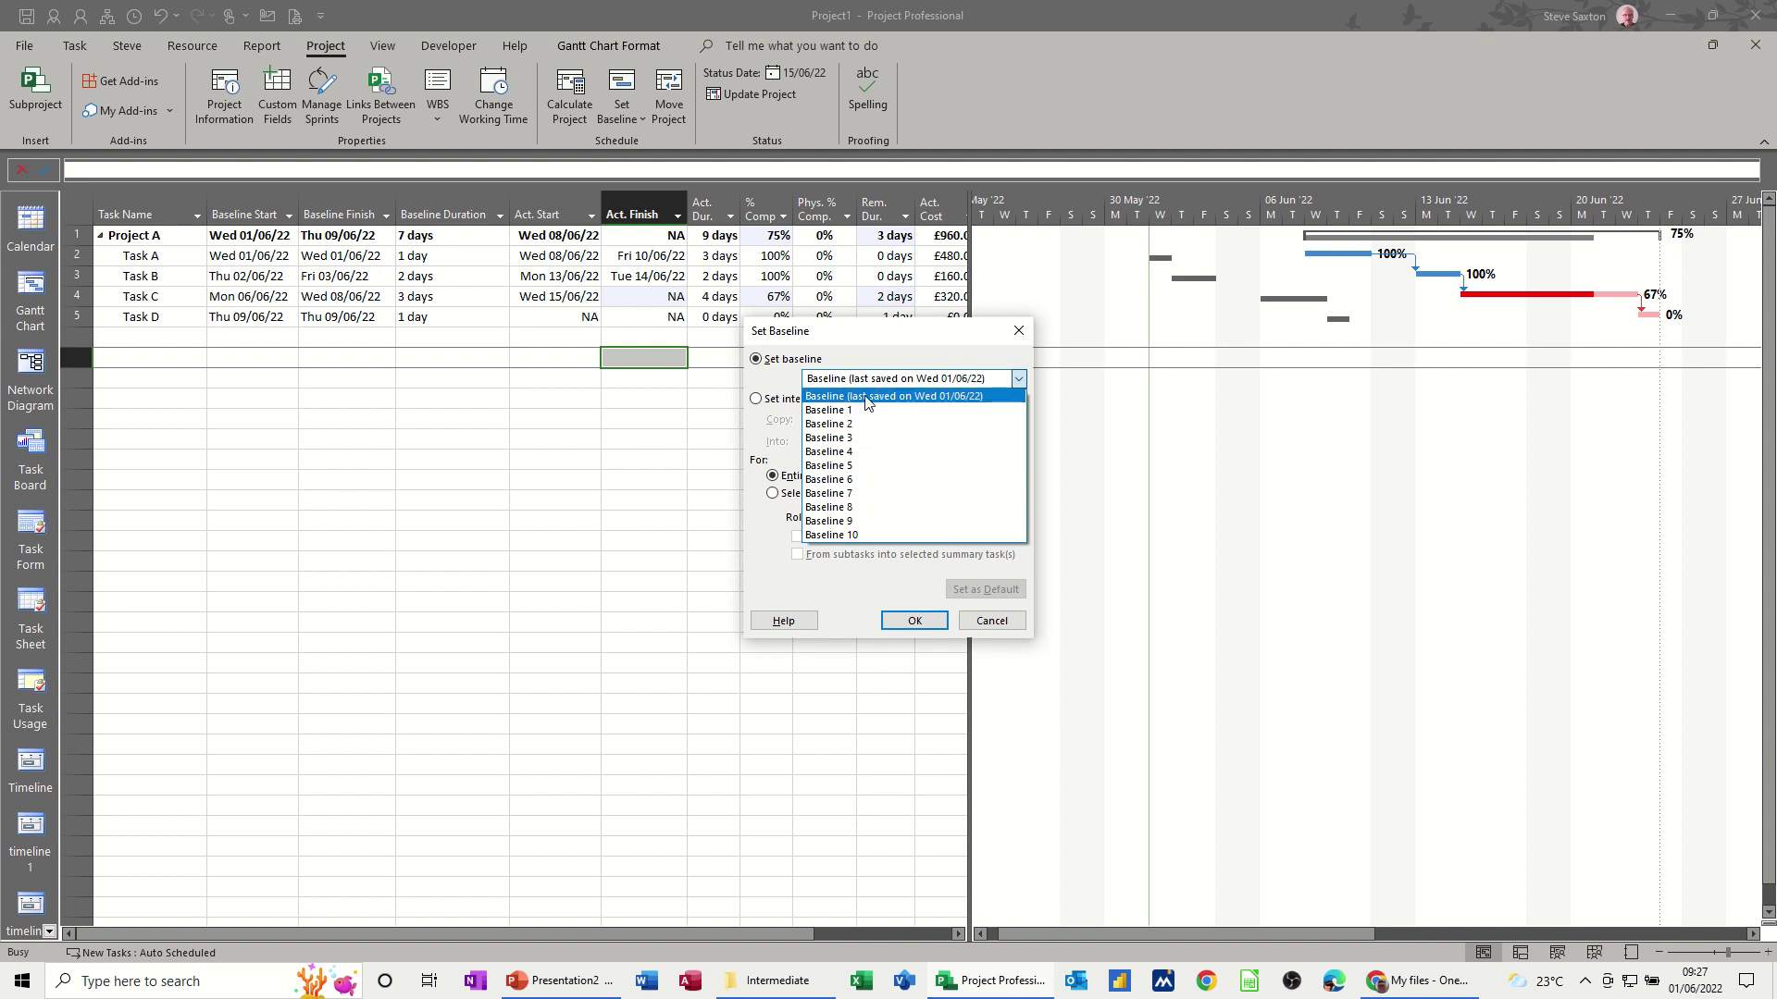
click(772, 579)
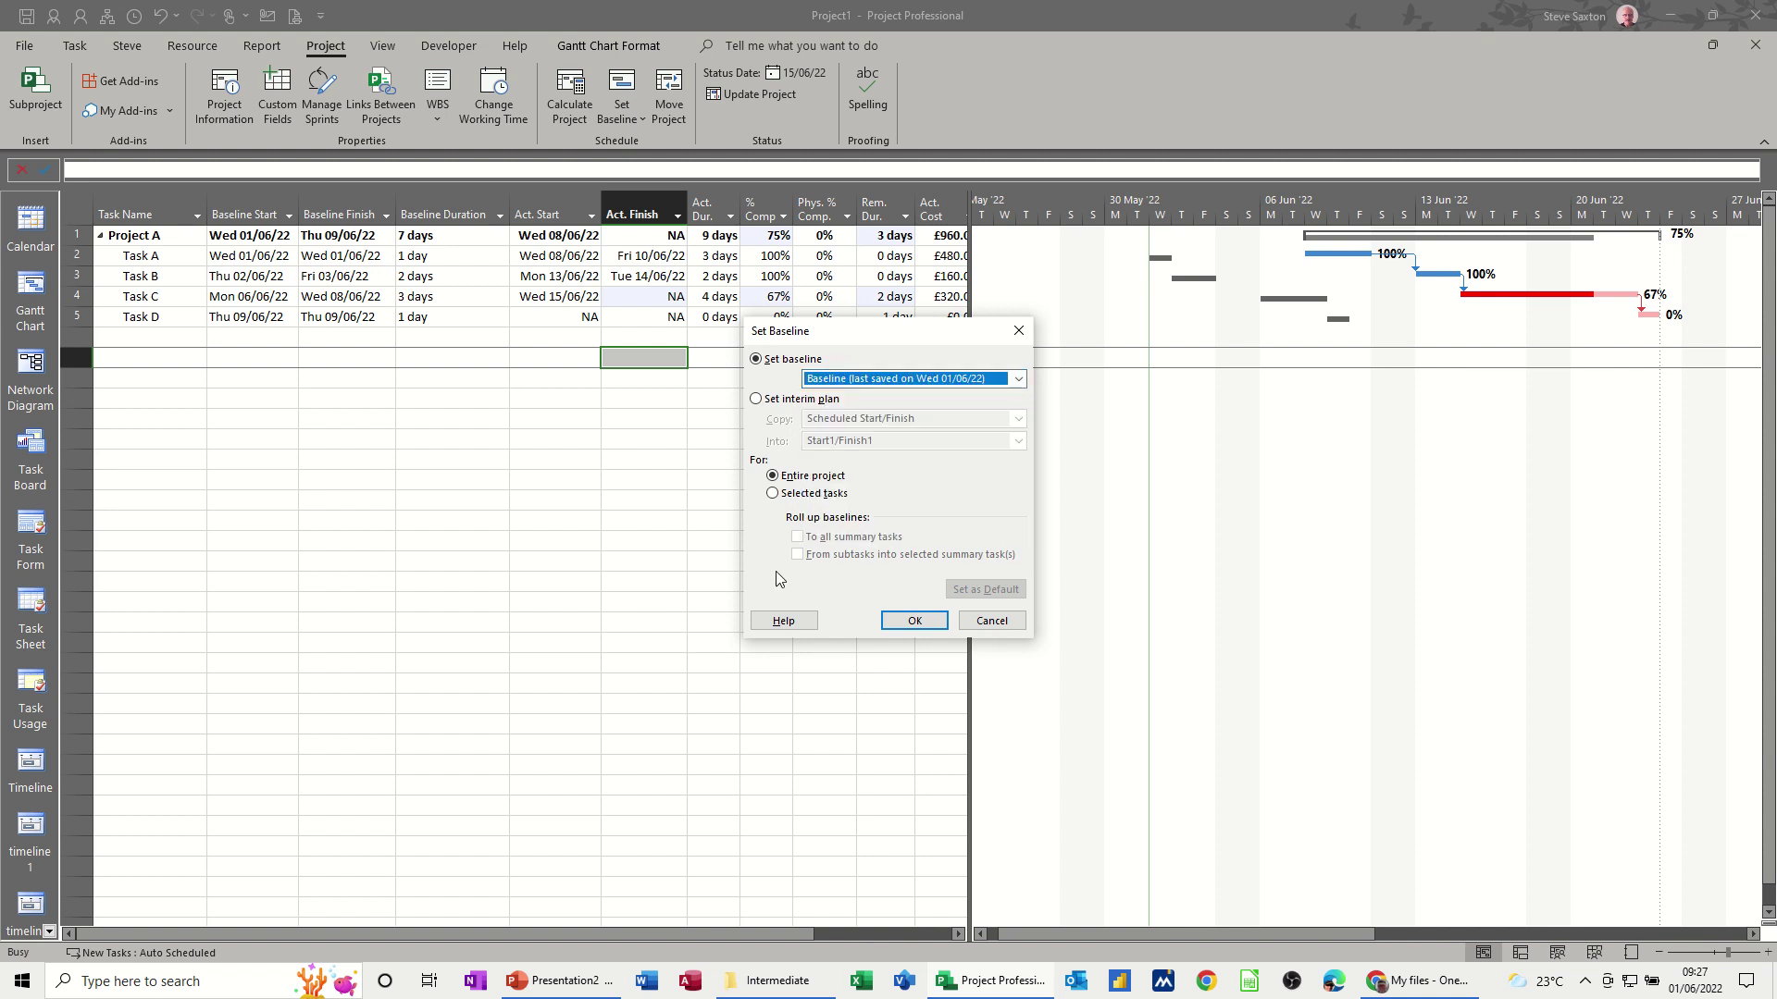
click(757, 402)
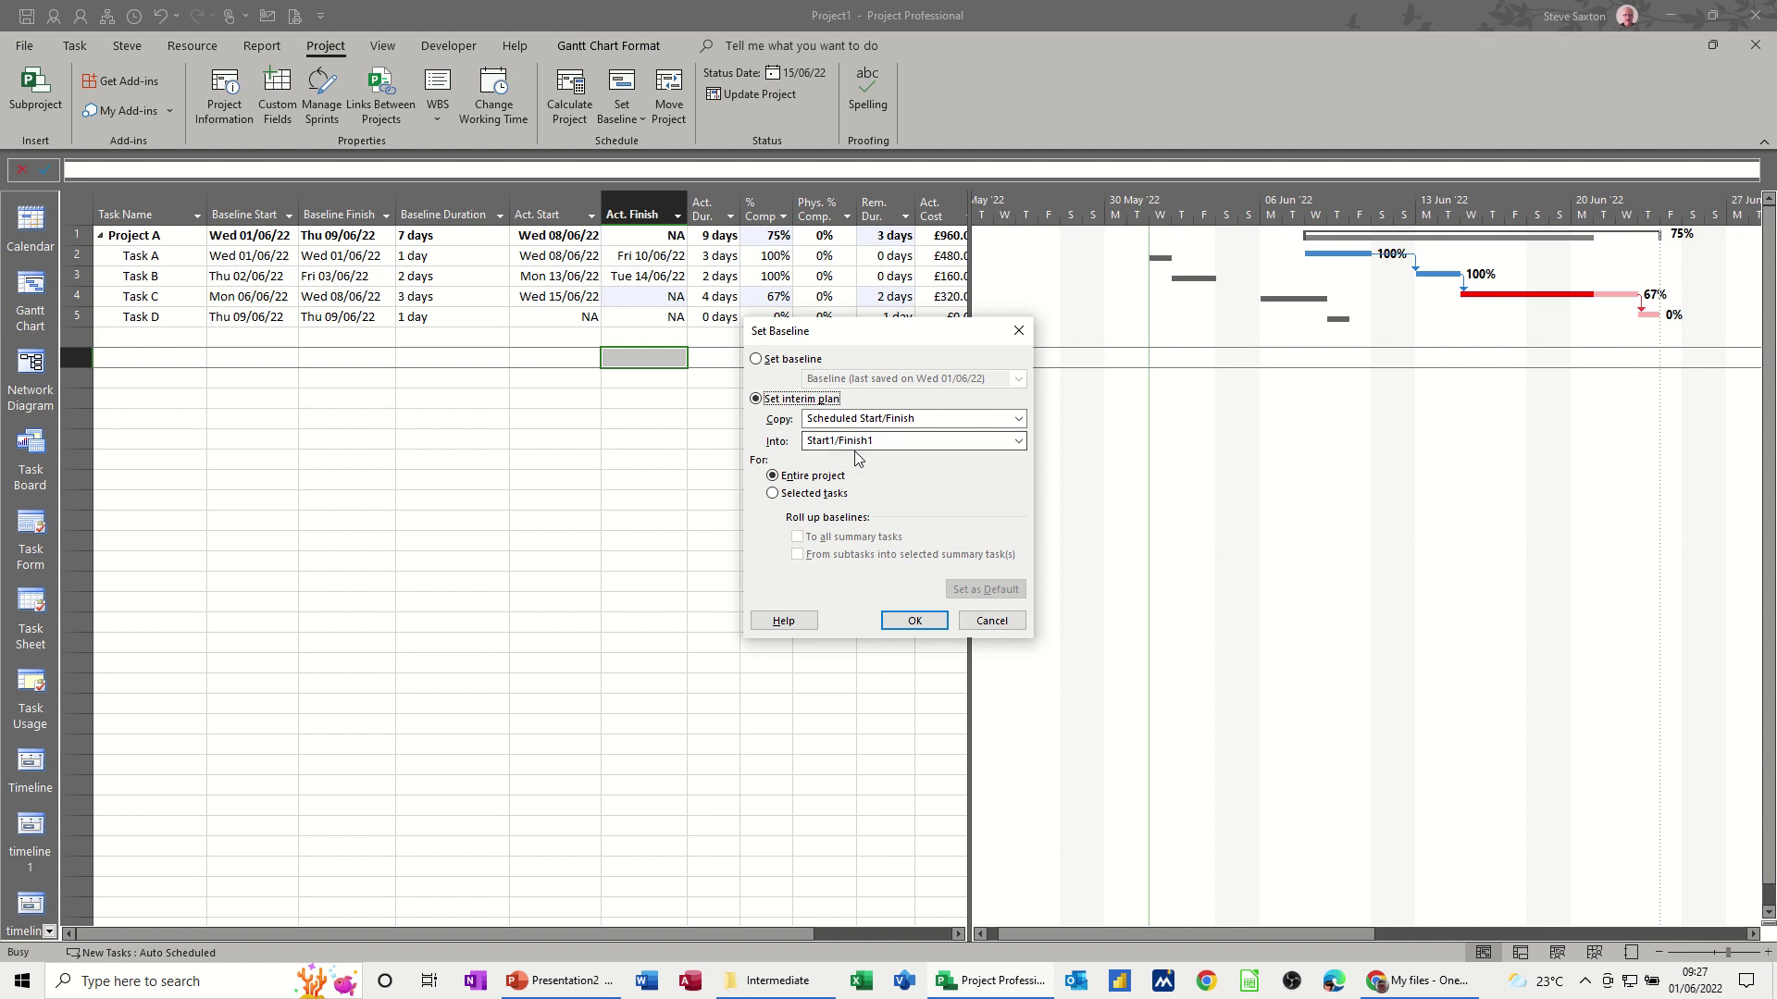
click(1023, 443)
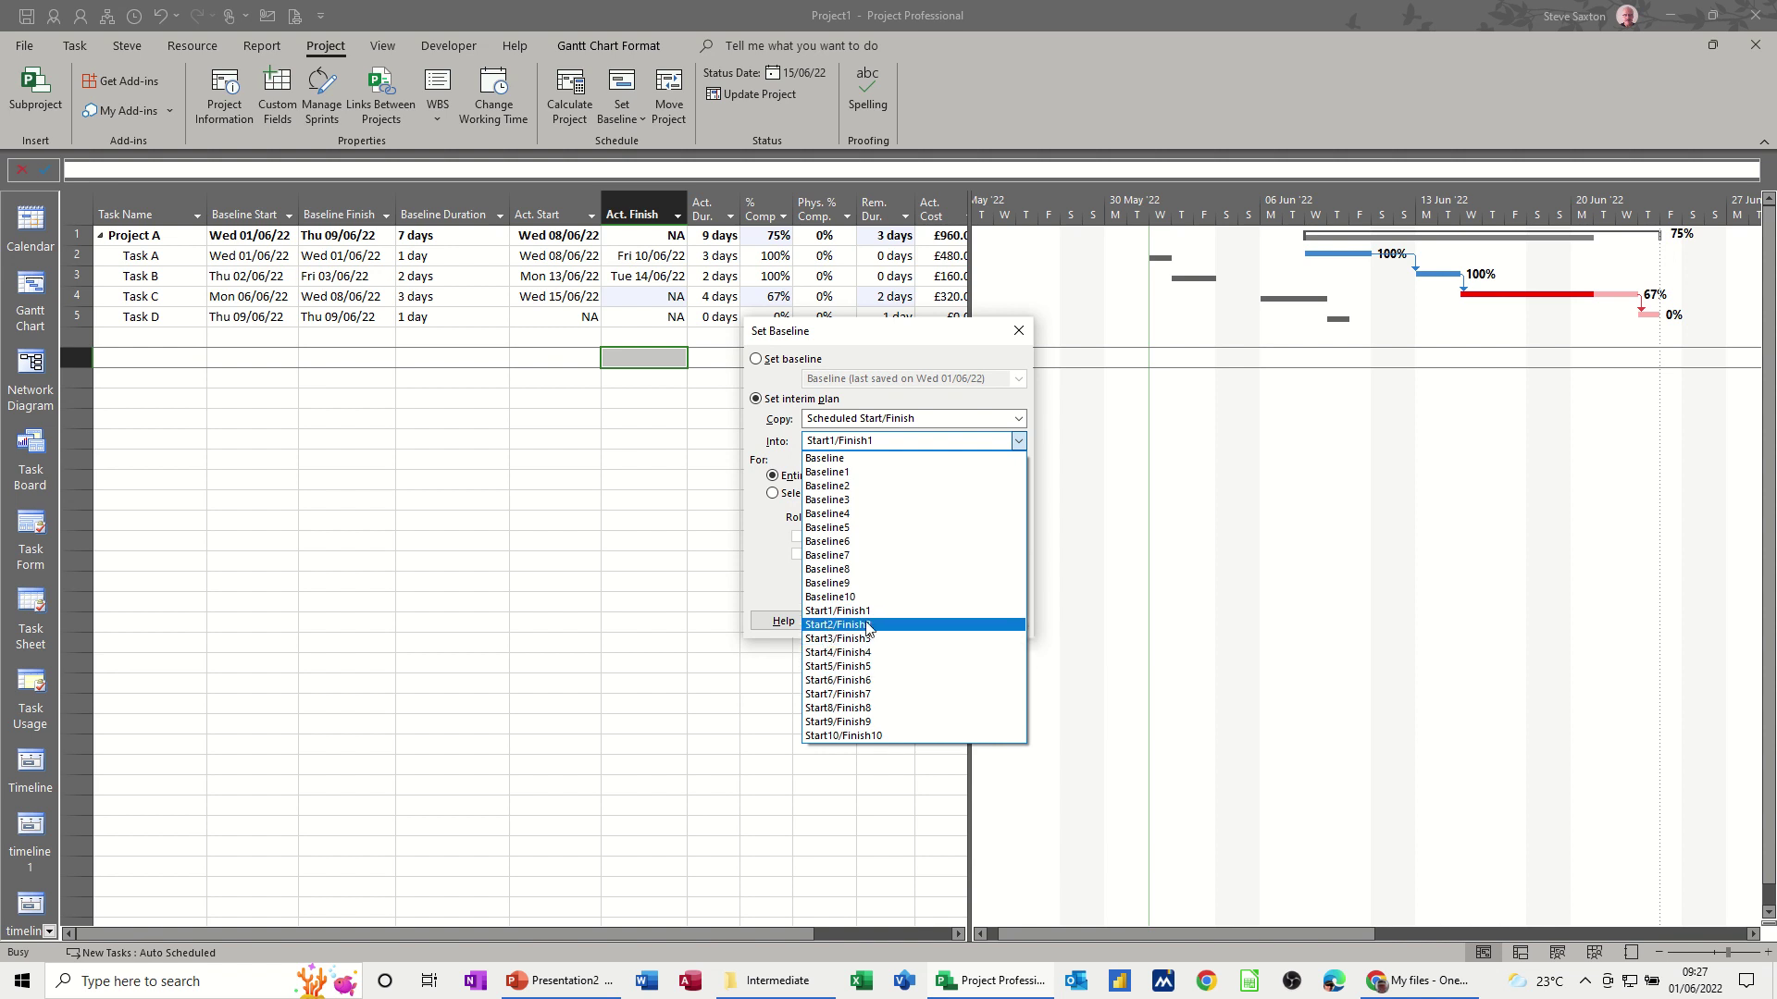
click(1016, 446)
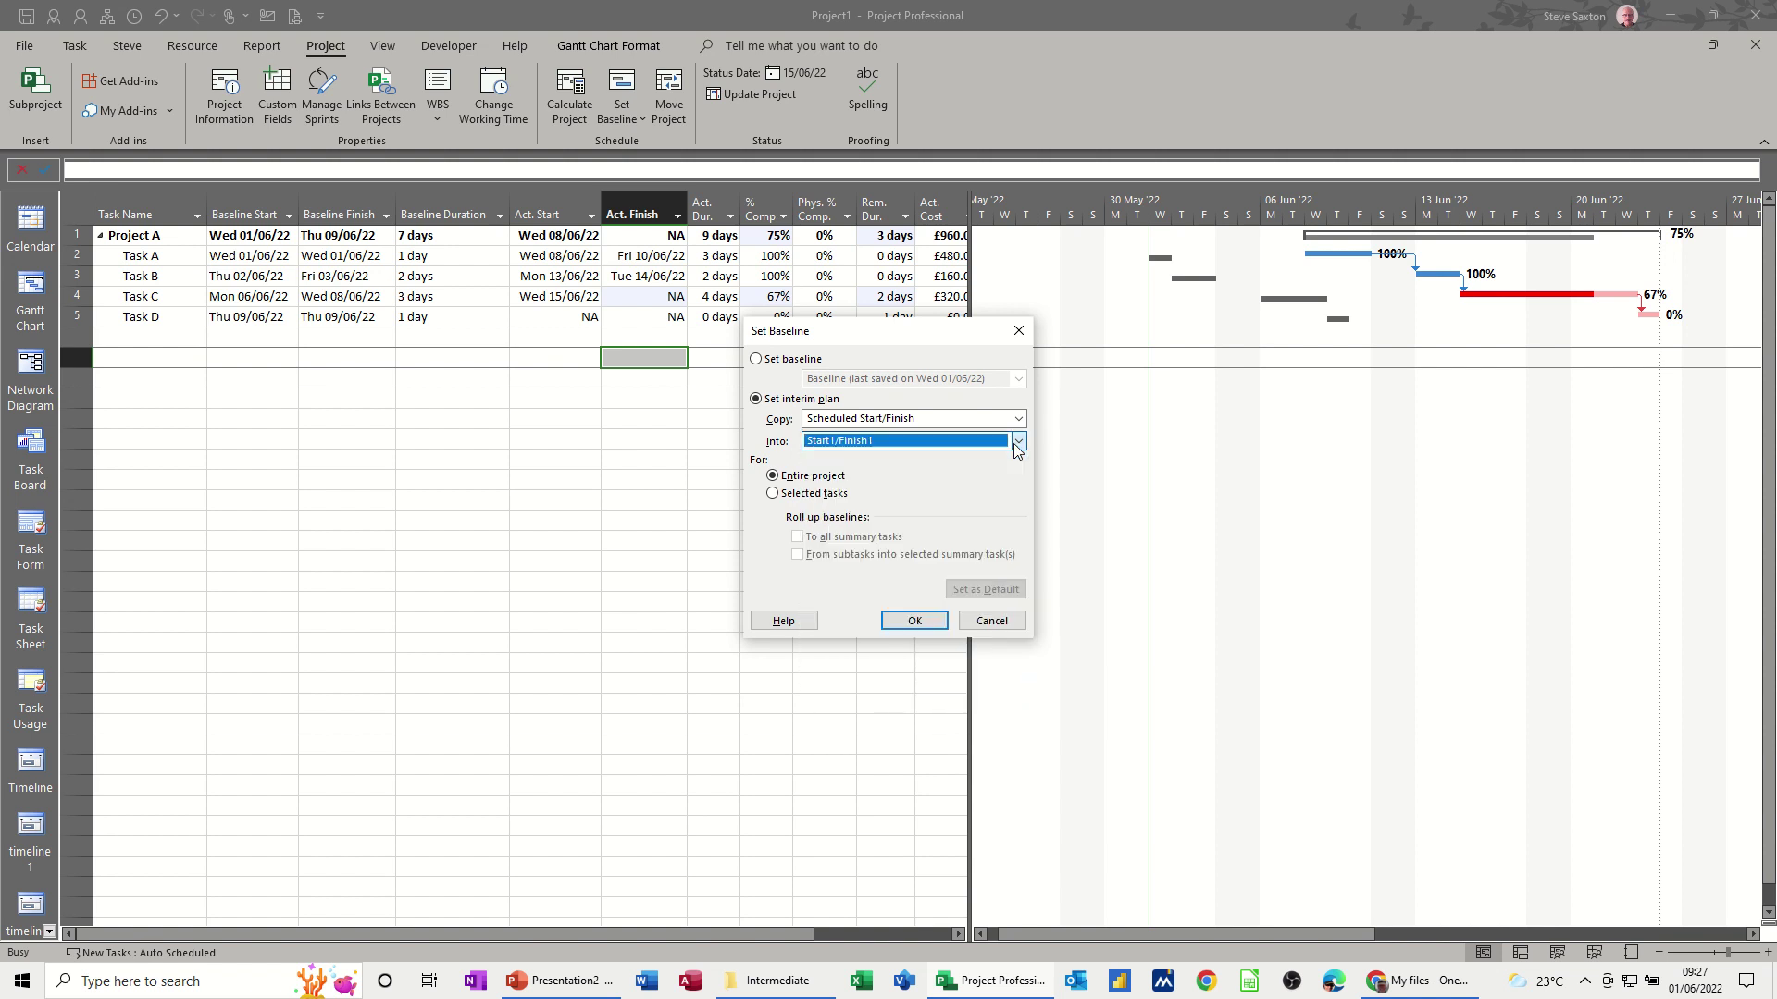
click(757, 360)
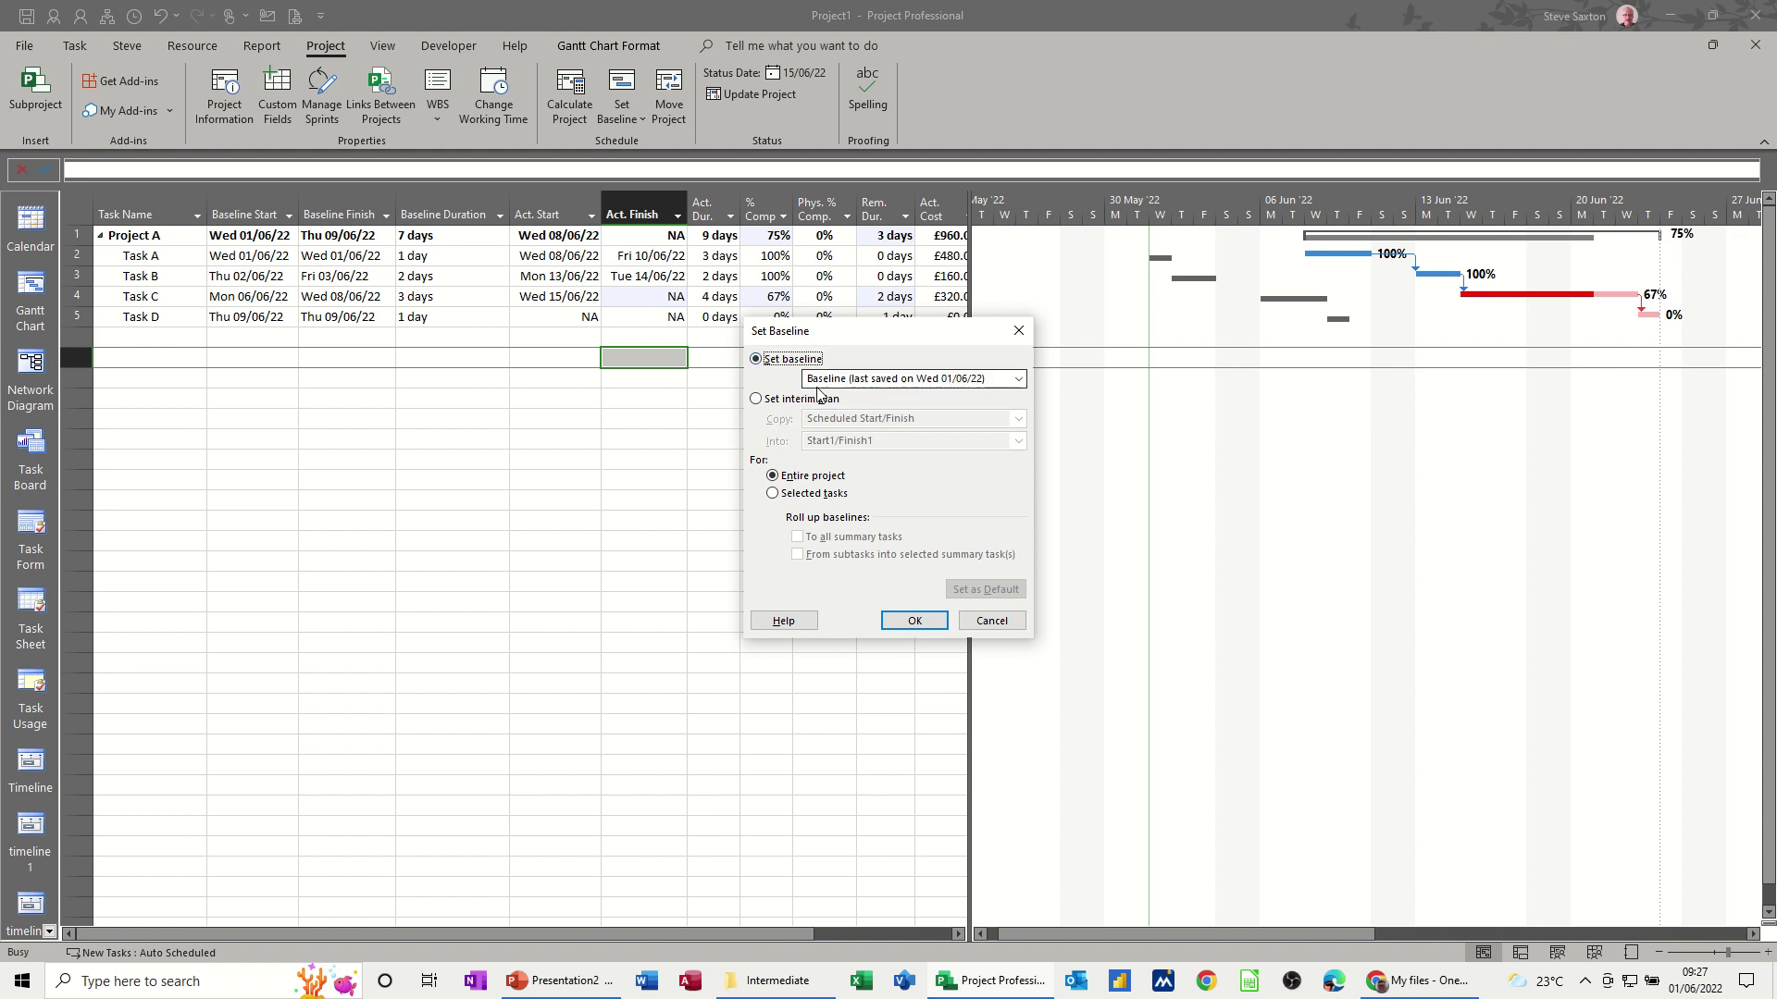
click(1019, 380)
click(1022, 387)
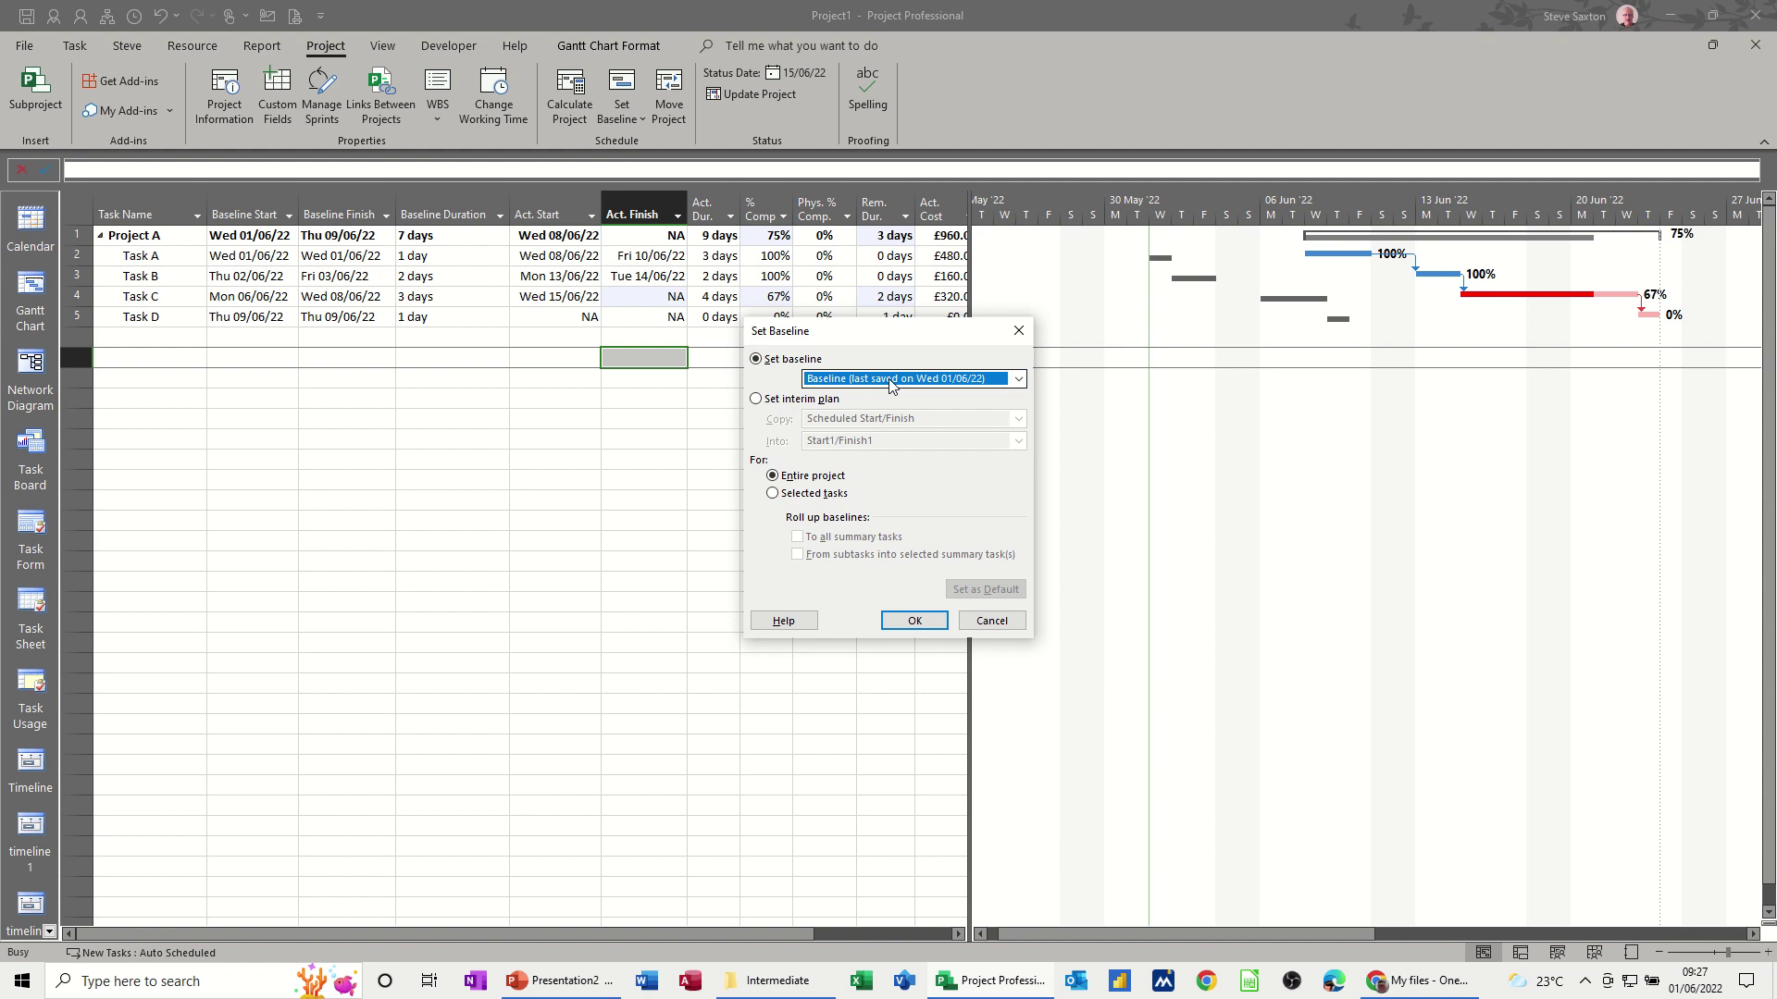
click(974, 626)
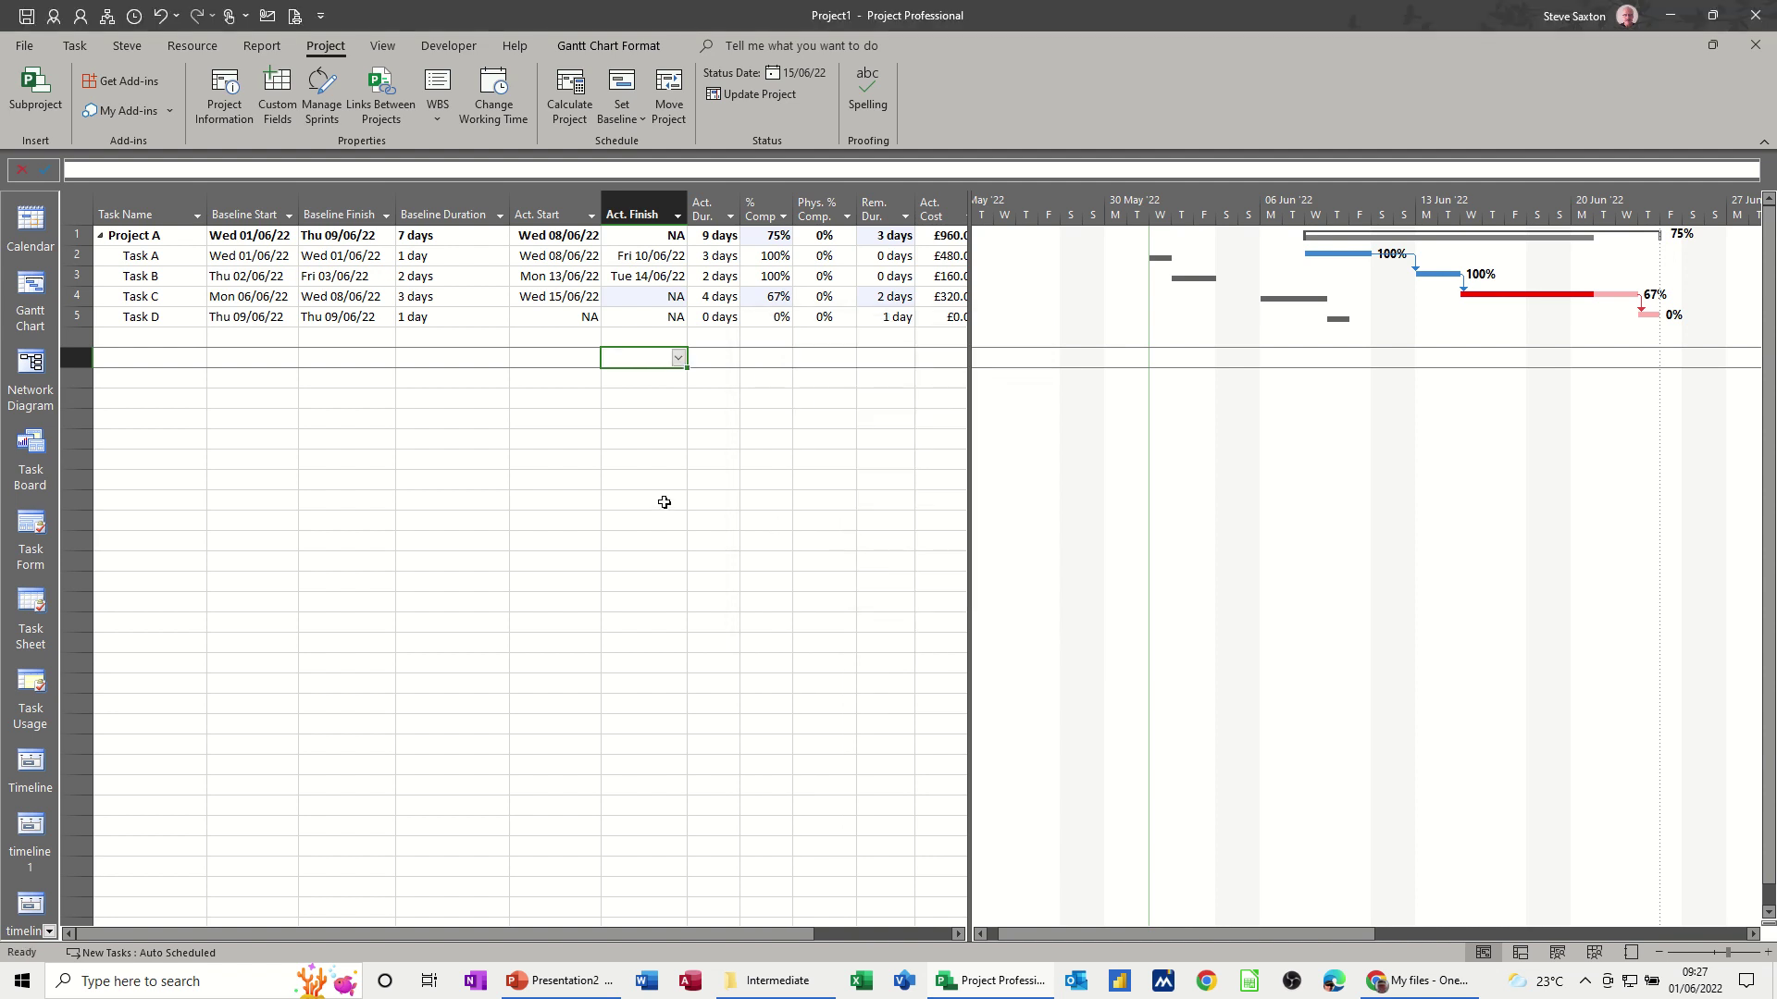